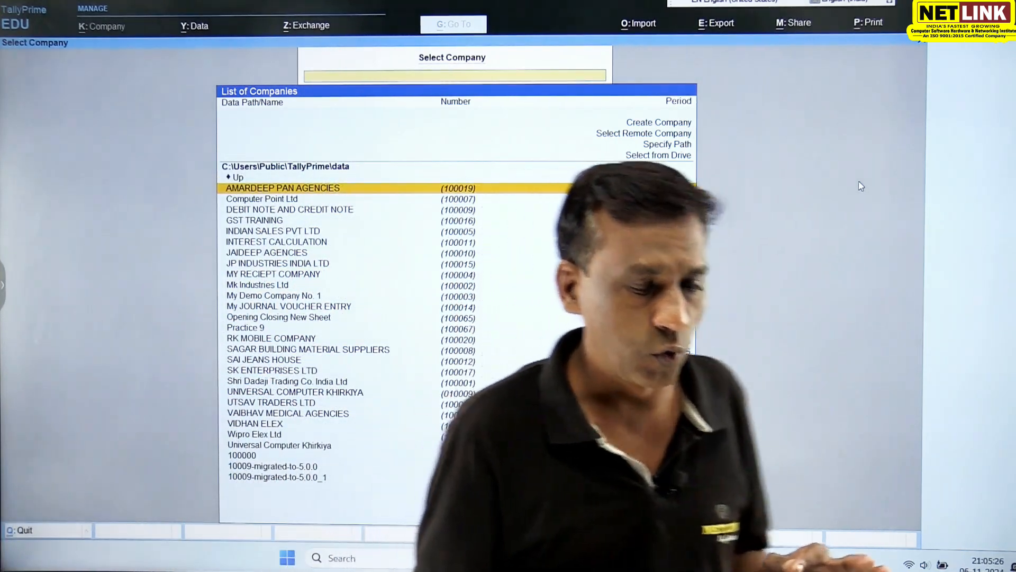
- Start creating a new company from the list of companies
key("Up")
key("Up")
key("Up")
key("Up")
key("Up")
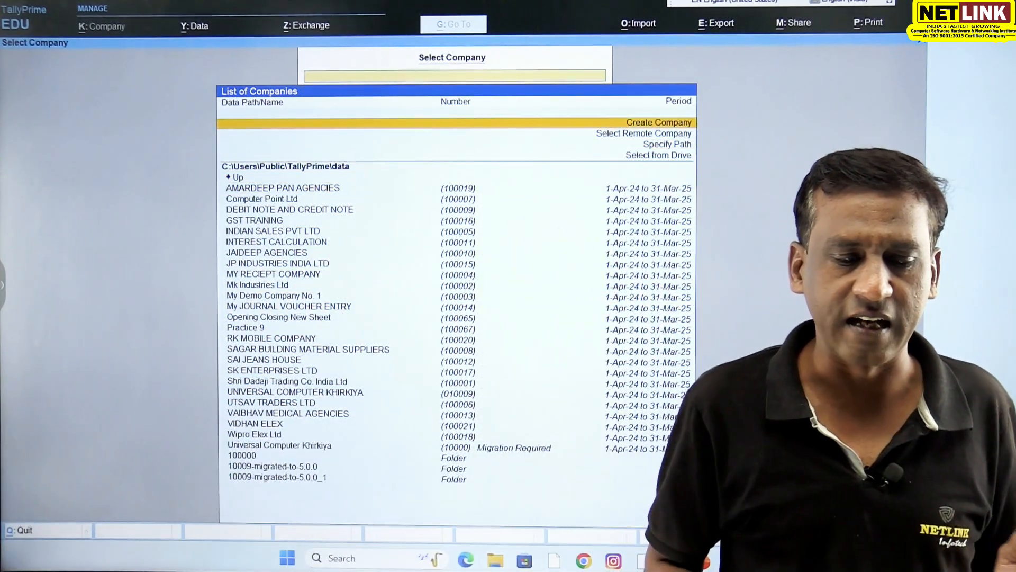
key("Return")
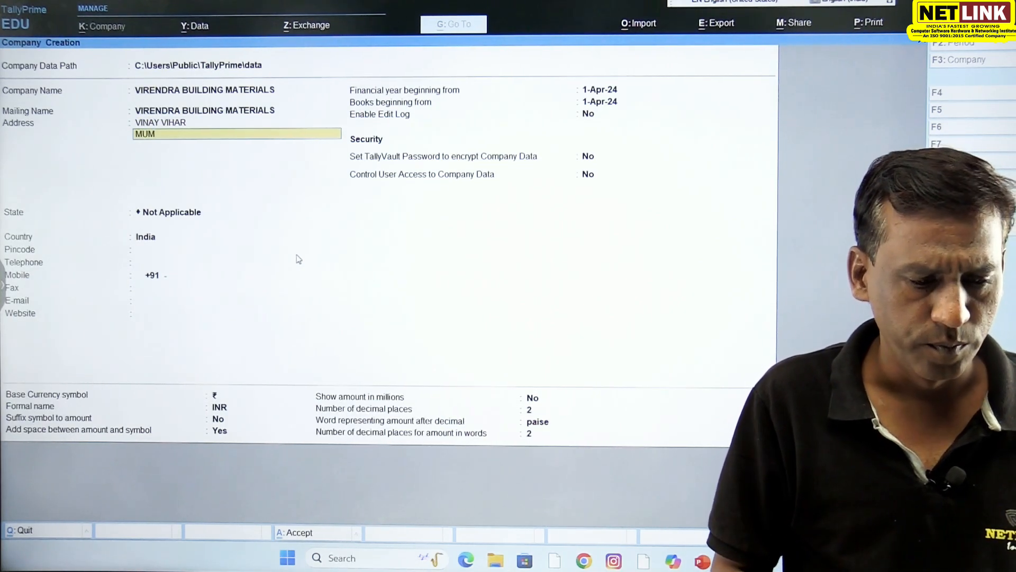
- Complete the company's mailing address and set its state to Madhya Pradesh
key("Return")
key("Return")
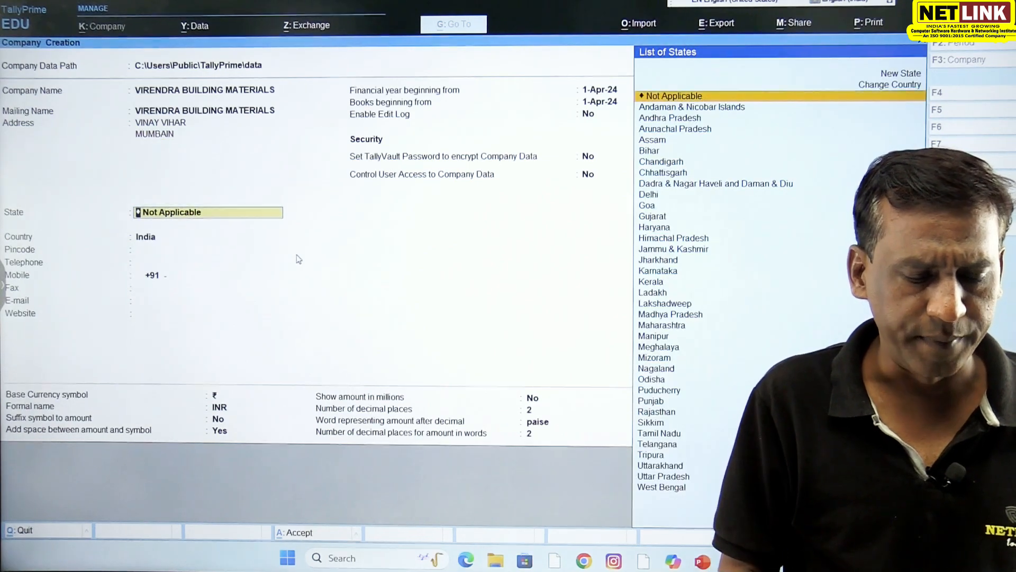
type("SUND")
key("BackSpace")
key("BackSpace")
key("BackSpace")
key("BackSpace")
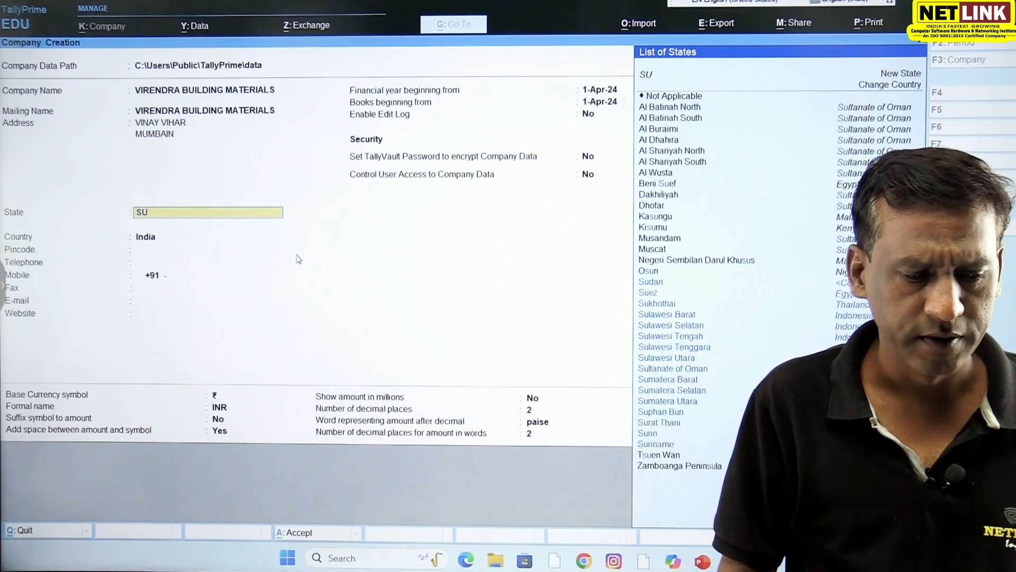
type("MAD")
key("Return")
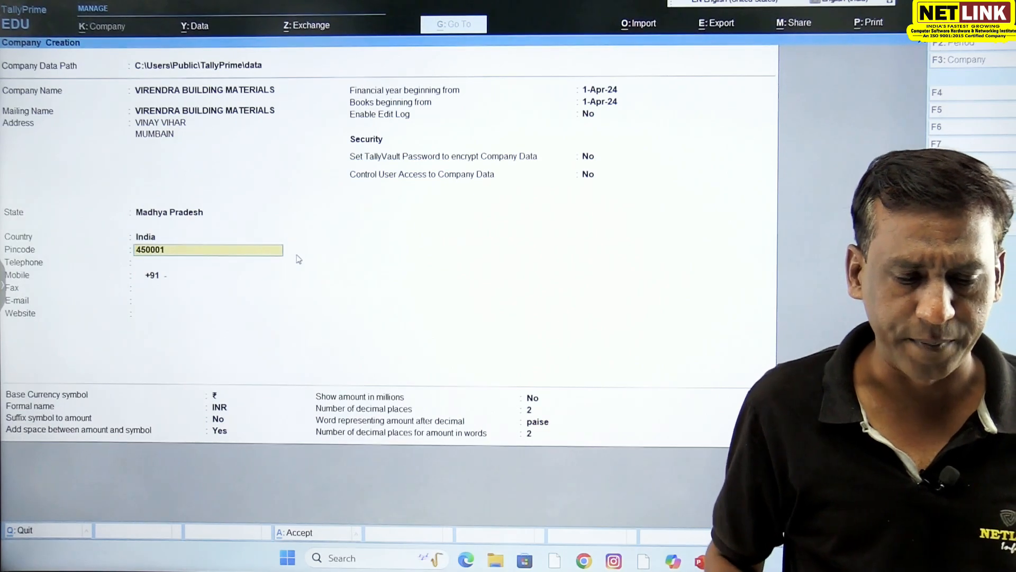
- Enter the company's pincode, keep the remaining contact details blank, and create VIRENDRA BUILDING MATERIALS
key("Return")
key("Return")
key("Return")
key("Return")
key("Return")
key("Return")
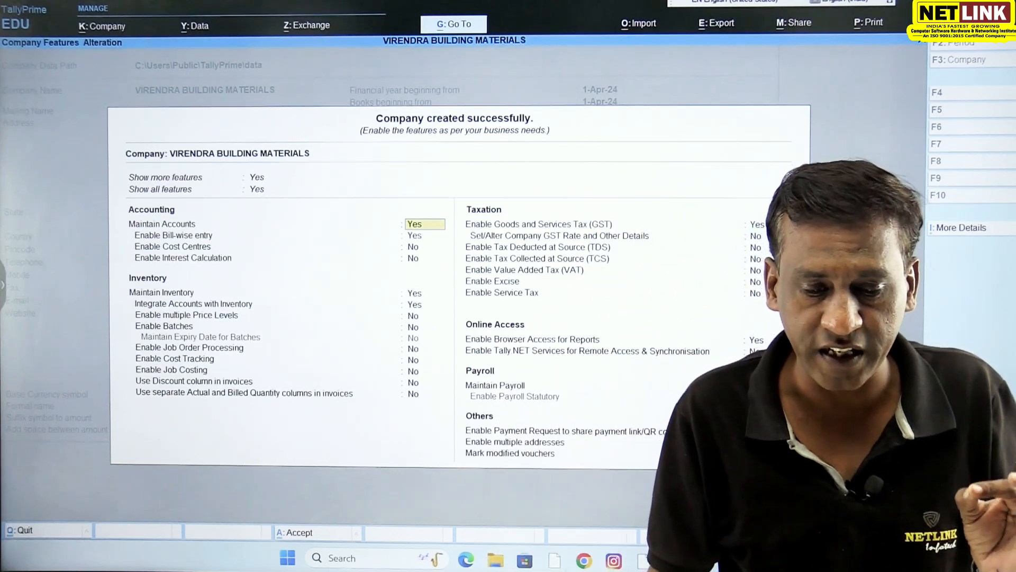
- Enable Goods and Services Tax for the company, keeping Madhya Pradesh, Regular registration and No for Assessee of Other Territory
left_click(767, 226)
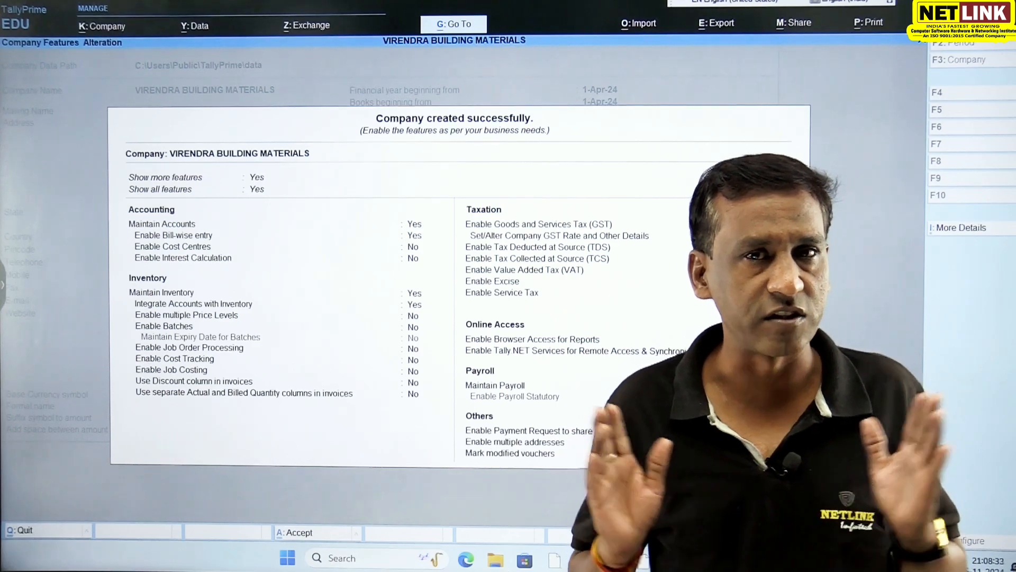
key("Return")
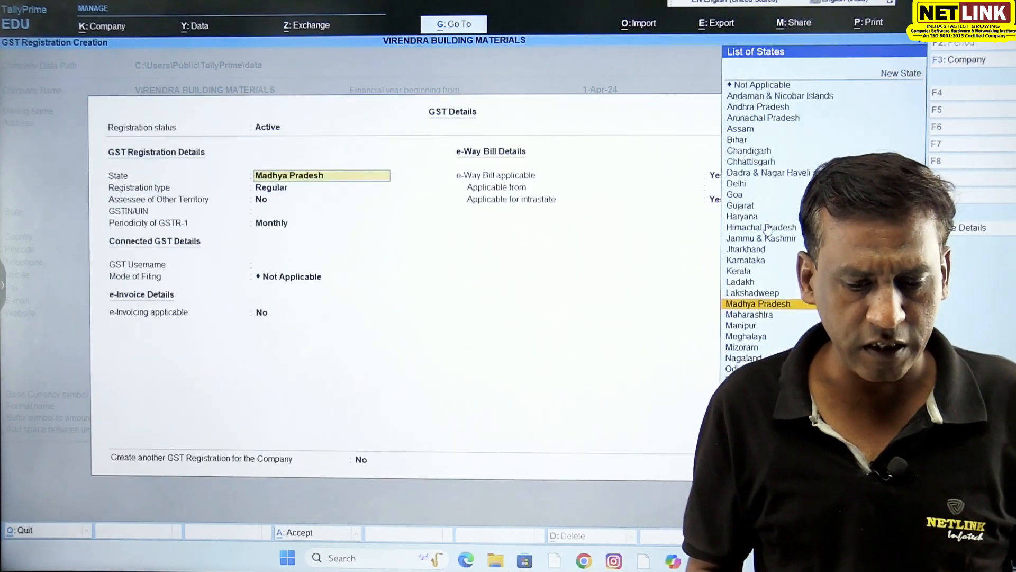
key("Return")
key("Return")
key("Return")
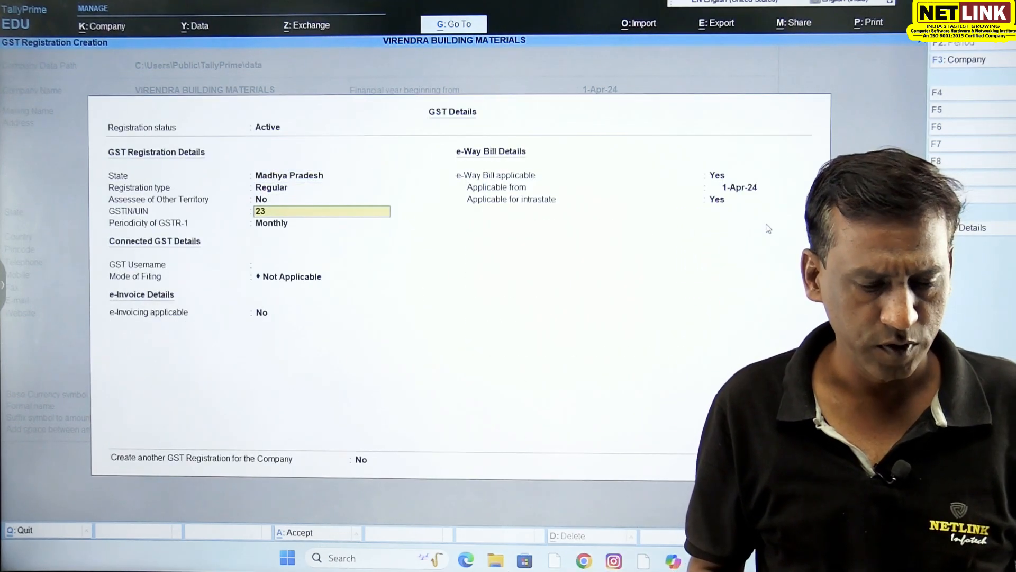
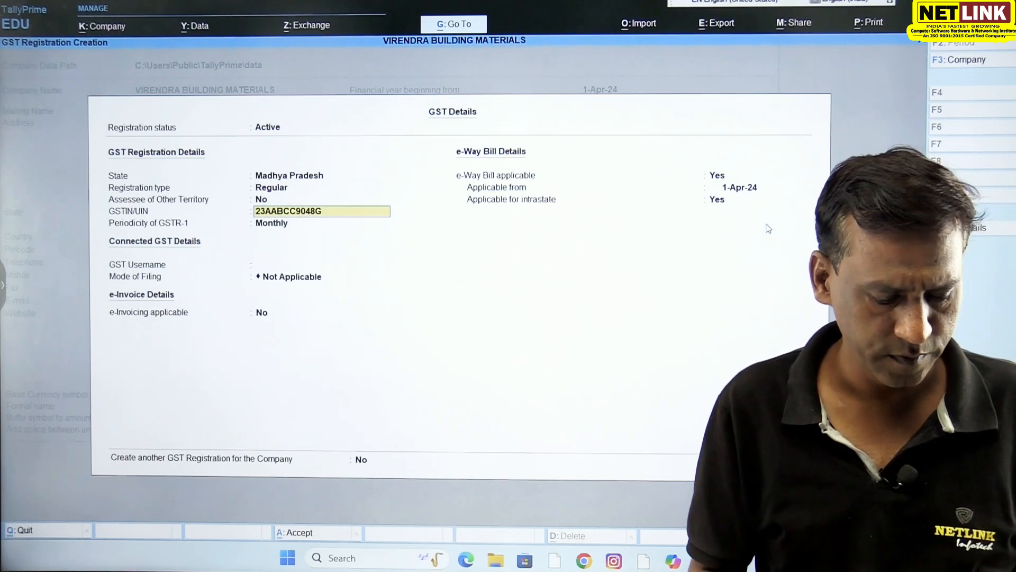
- Enter the company's GSTIN/UIN in the GST registration details
key("Return")
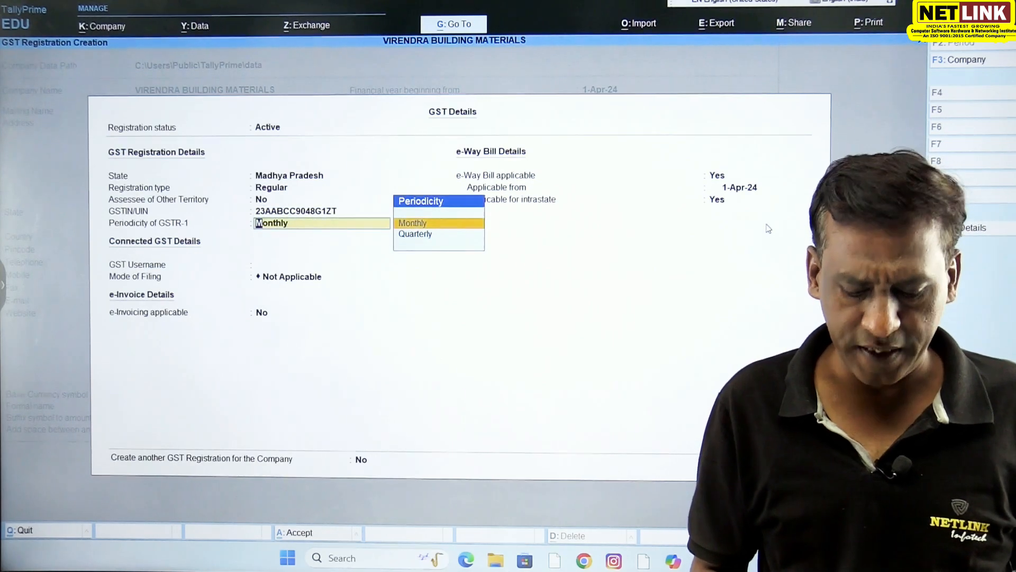
- Set the periodicity of GSTR-1 to Quarterly and keep the connected GST and e-Invoice defaults
key("Down")
key("Return")
key("BackSpace")
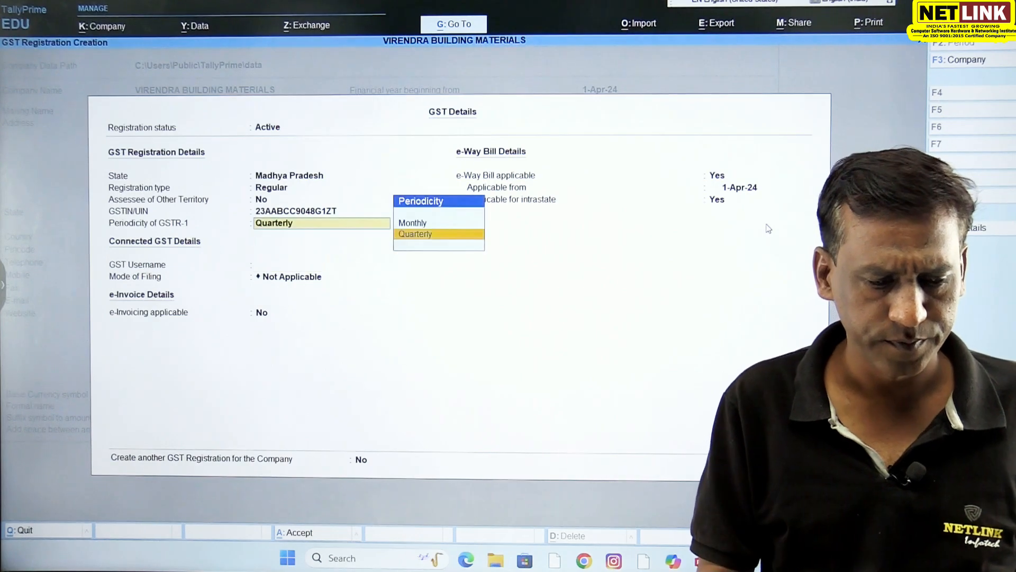
key("BackSpace")
key("Return")
key("Return")
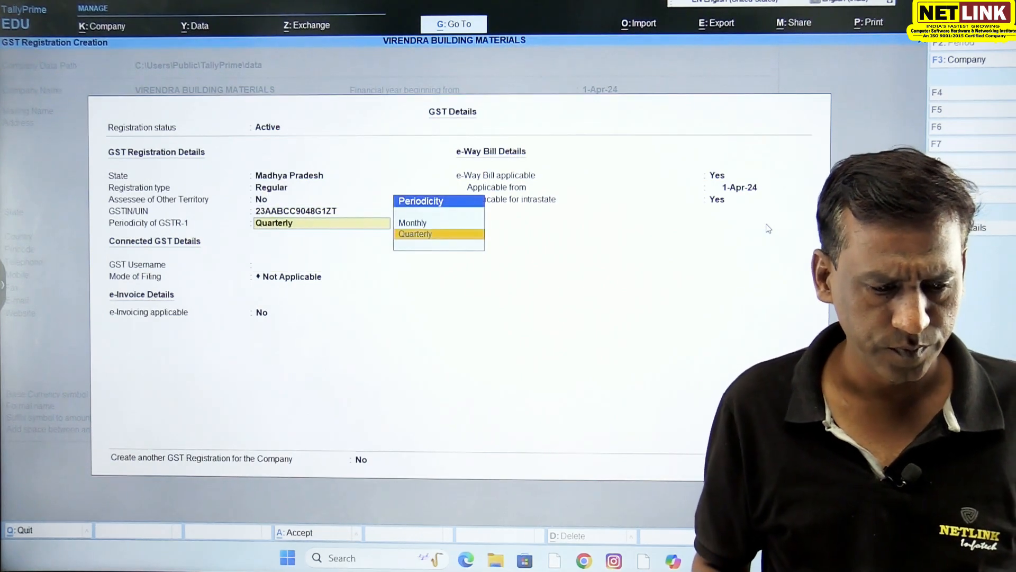
key("Return")
- Set e-Way Bill applicable to No, decline another GST registration, and save the company features
key("Return")
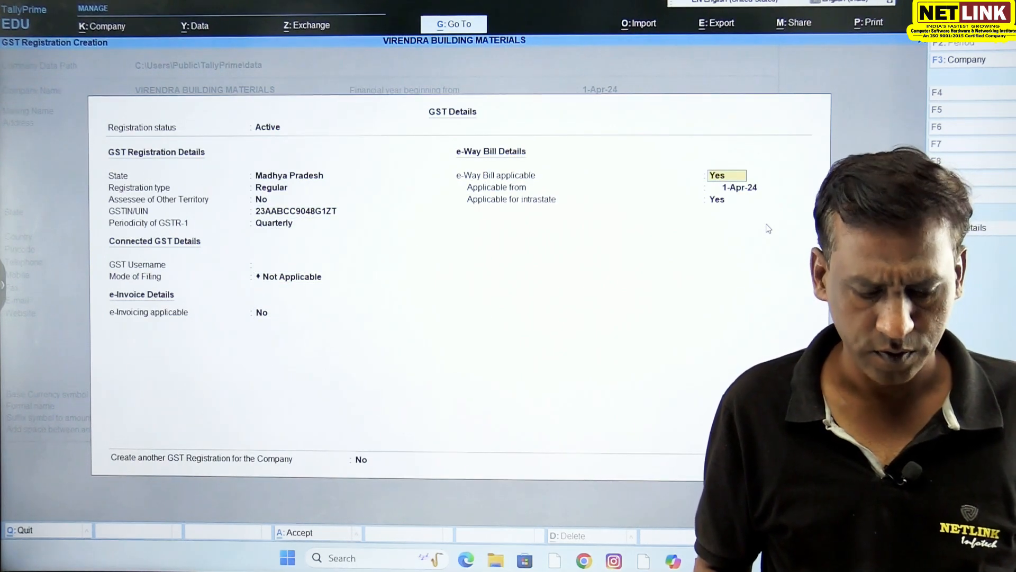
type("N")
key("Return")
key("Return")
type("N")
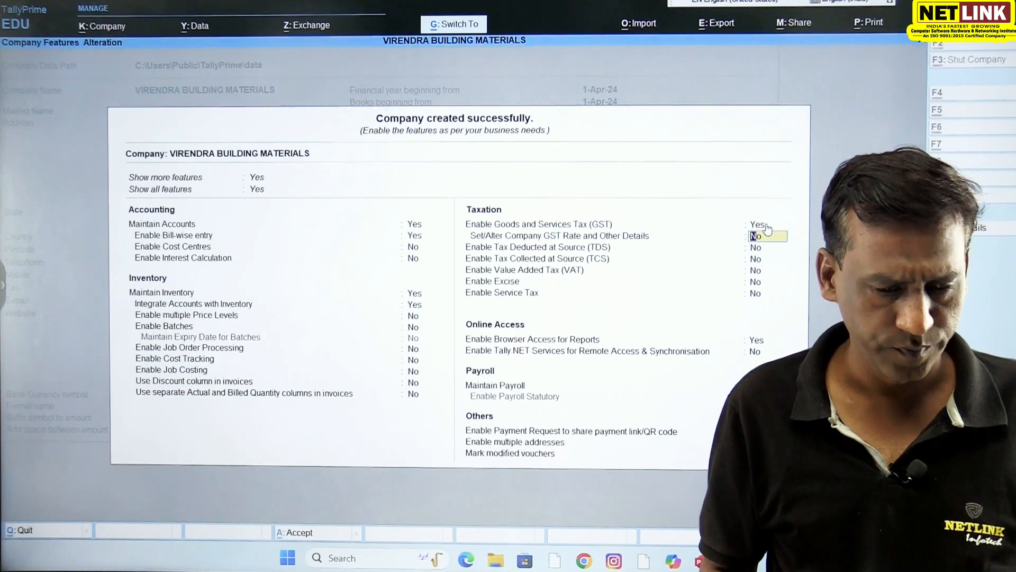
key("ctrl+a")
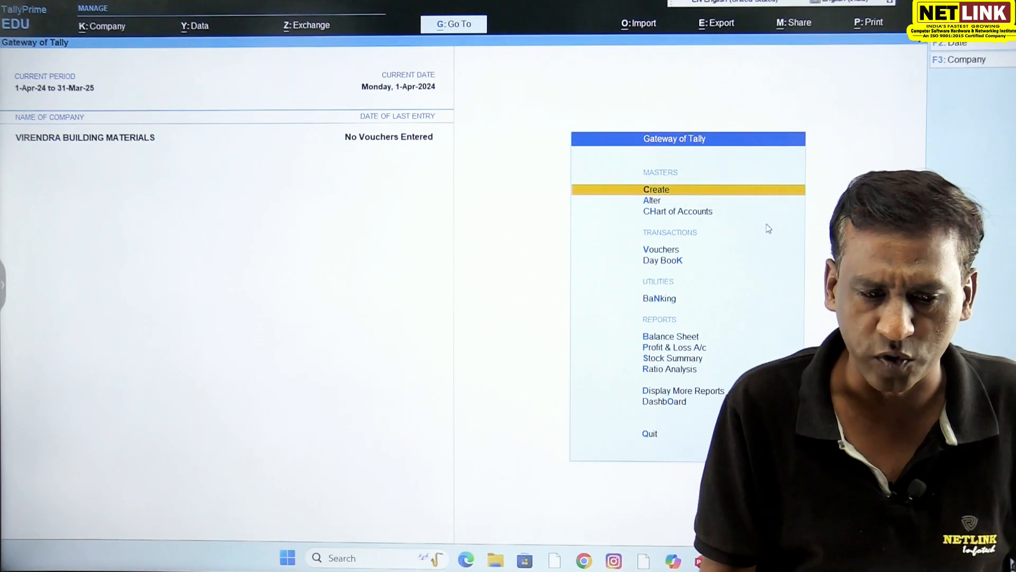
- Start a new stock group named CEMENT under Primary, with quantities of items not added
key("Return")
key("Down")
key("Down")
key("Down")
key("Down")
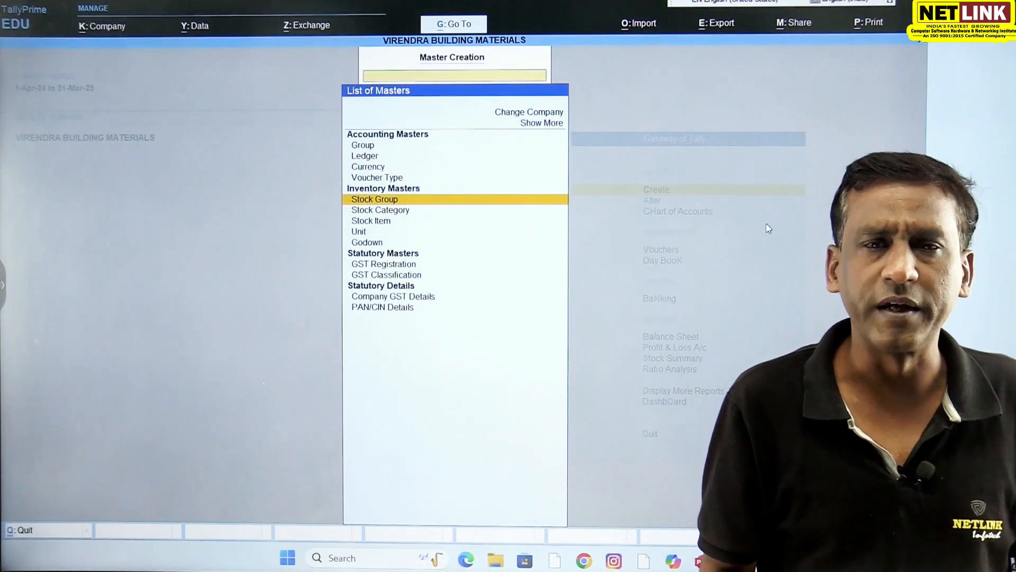
key("Return")
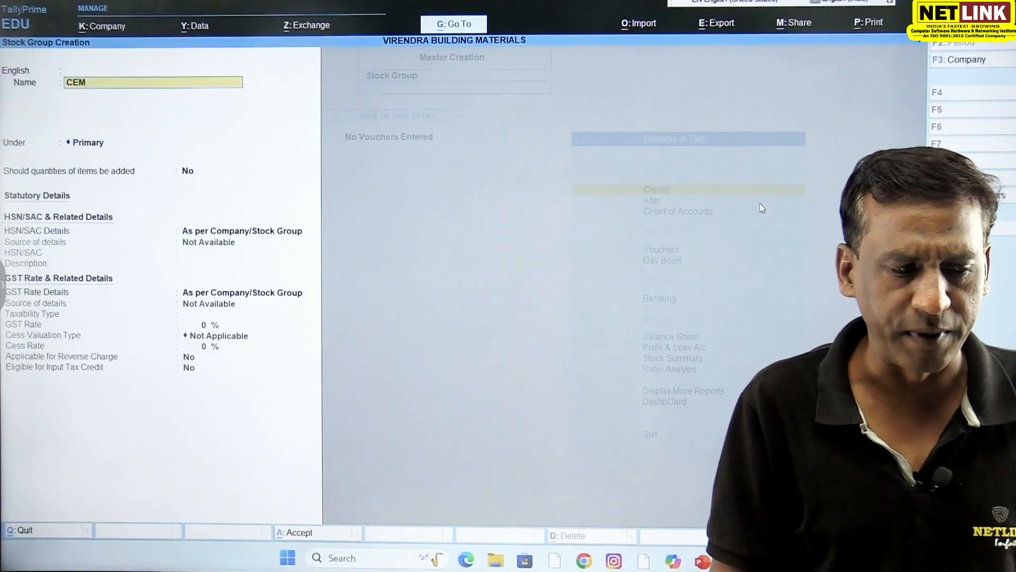
key("Return")
key("Return")
key("Return")
key("Return")
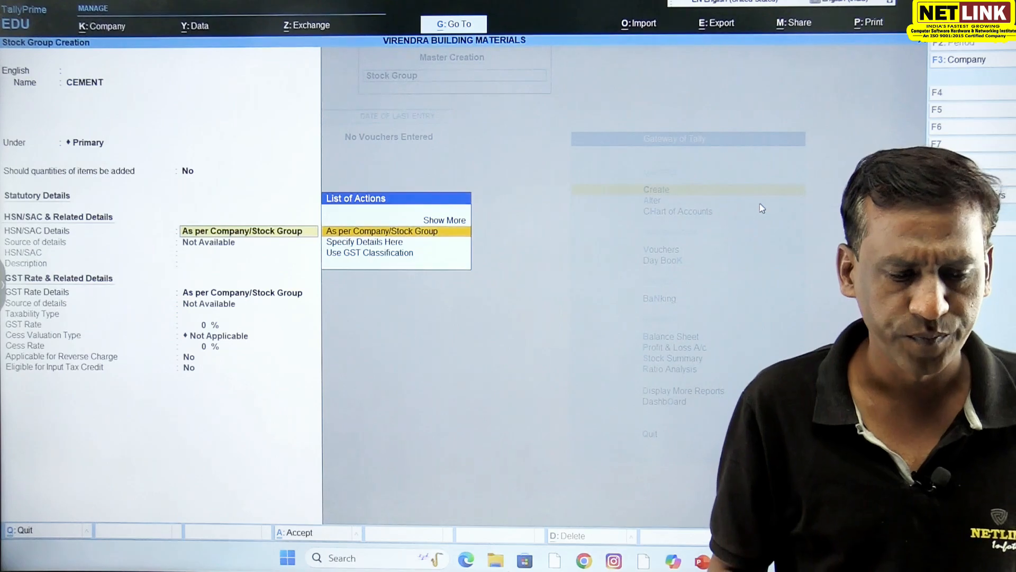
- Specify the stock group's HSN/SAC details directly, with code 3453 and description CEMENT
key("Down")
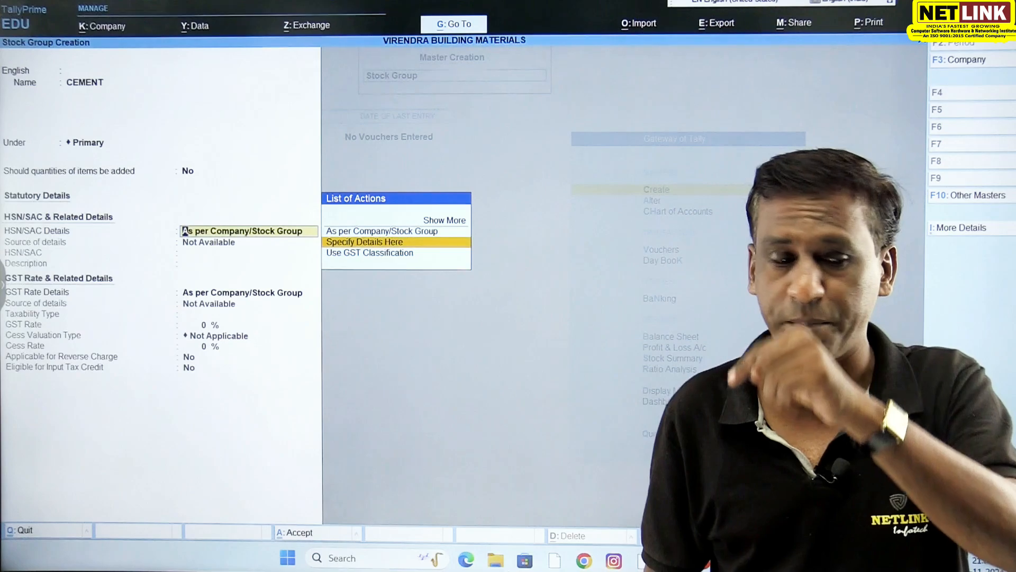
key("Return")
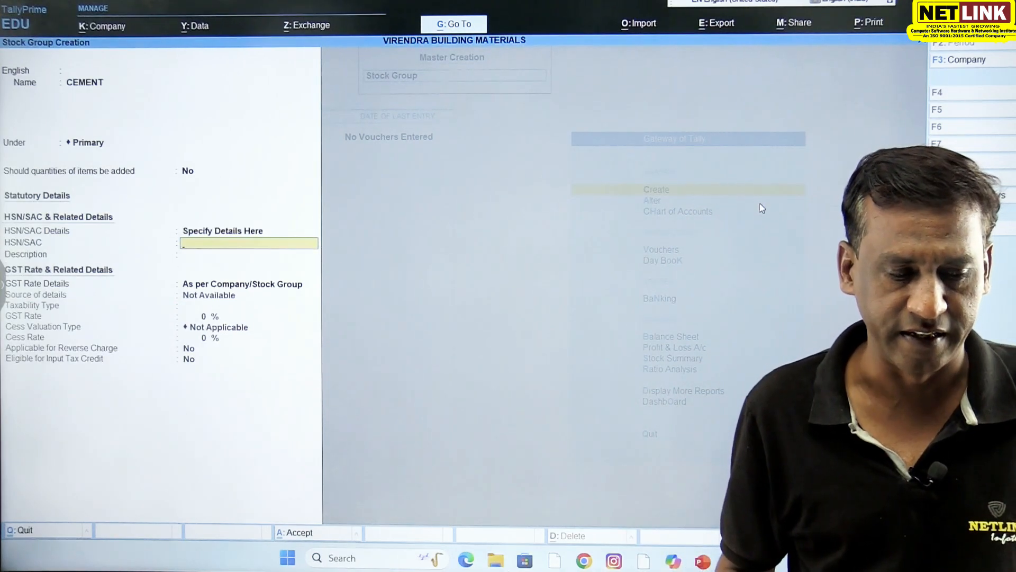
type("3453")
key("Return")
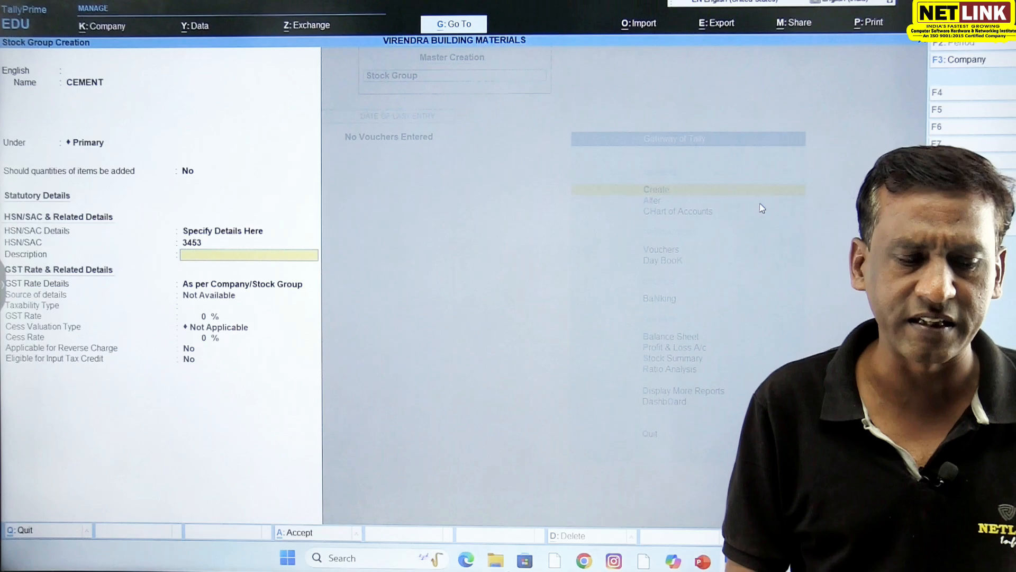
type("CEMENT")
key("Return")
- Set the stock group's GST Rate Details to Specify Details Here with taxability type Taxable
key("Down")
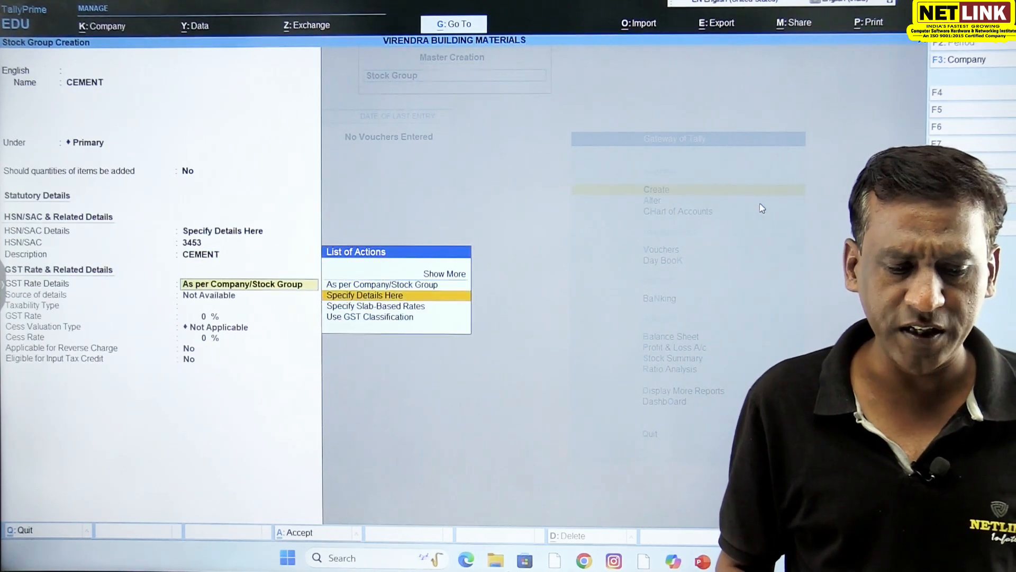
key("Return")
key("Return")
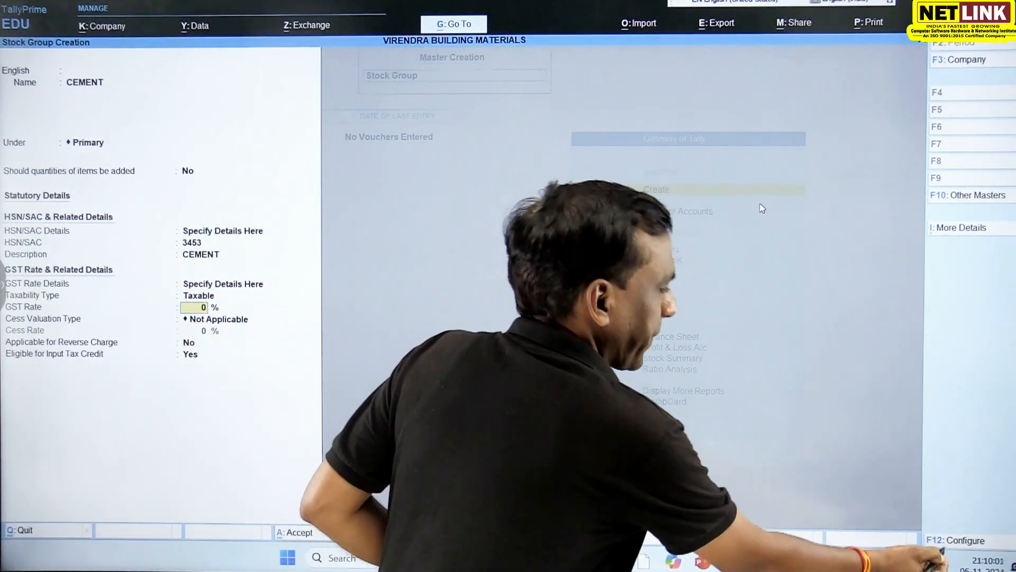
- Configure the stock group form to provide the breakup of tax rate
left_click(940, 541)
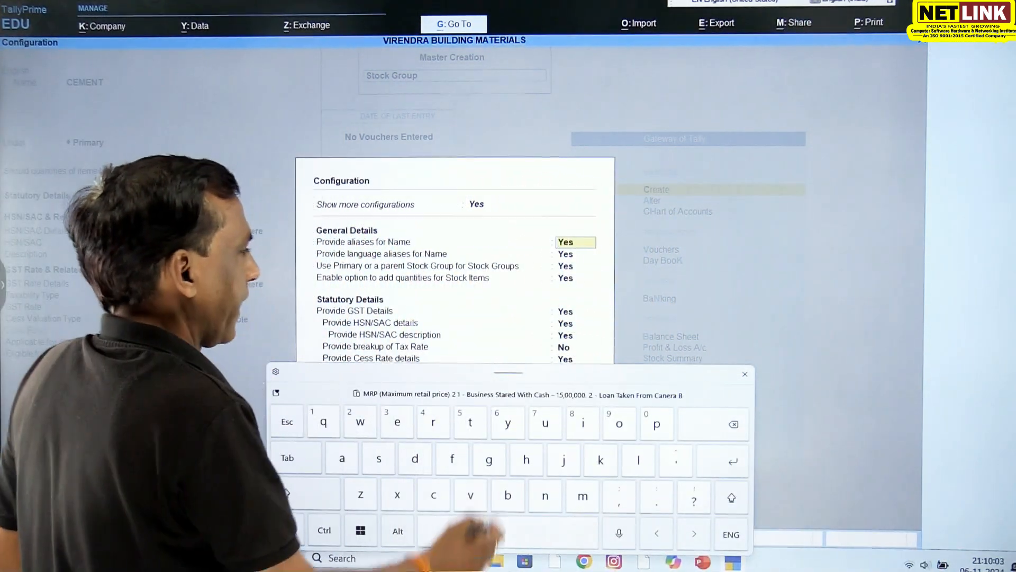
left_click(563, 348)
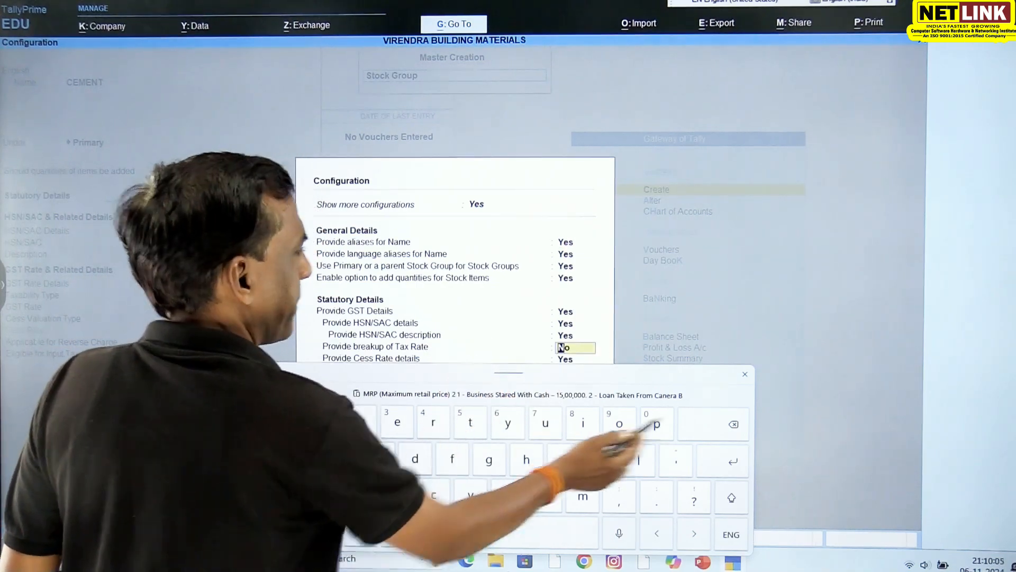
left_click(744, 374)
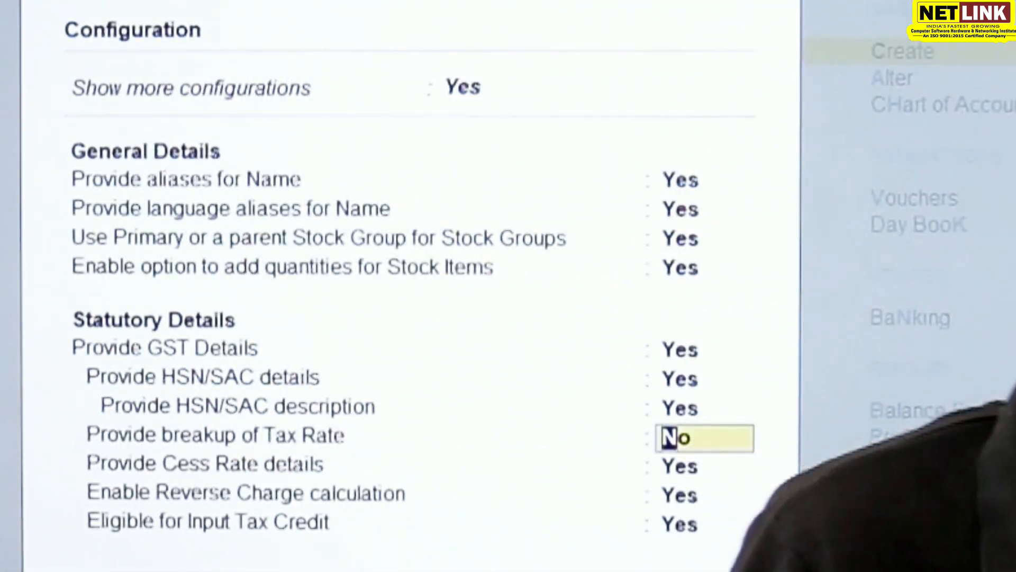
type("y")
key("Return")
- Set the IGST rate to 12%, keep cess valuation Not Applicable, and save the CEMENT stock group
key("Return")
key("Return")
key("Return")
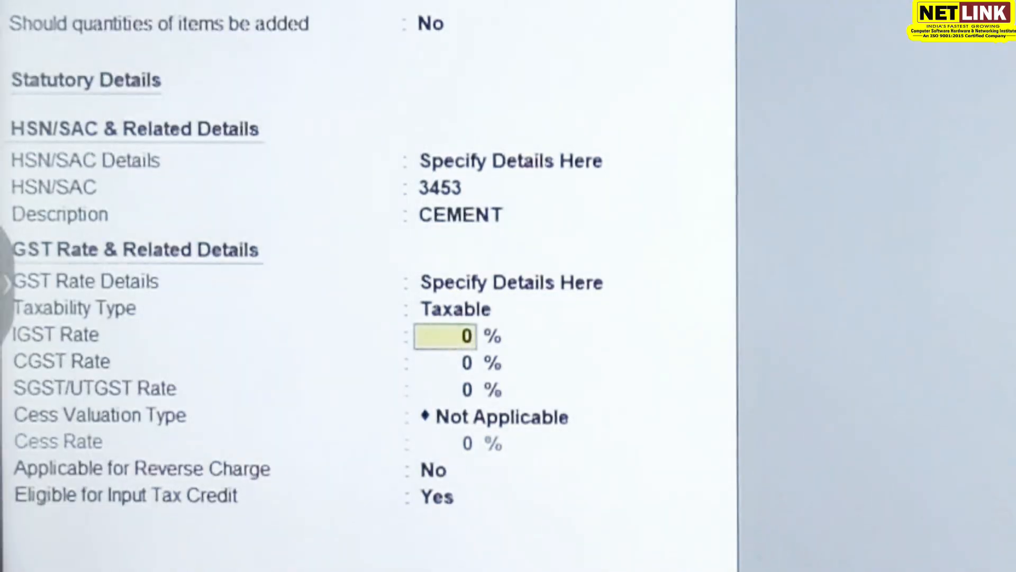
type("12")
key("Return")
key("Return")
key("Return")
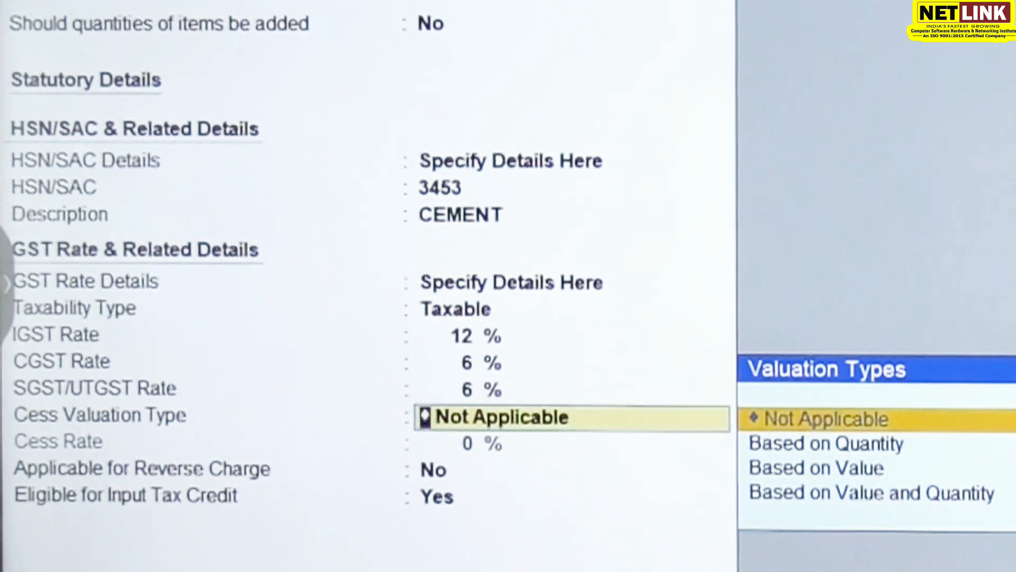
key("Return")
key("Return")
key("Return")
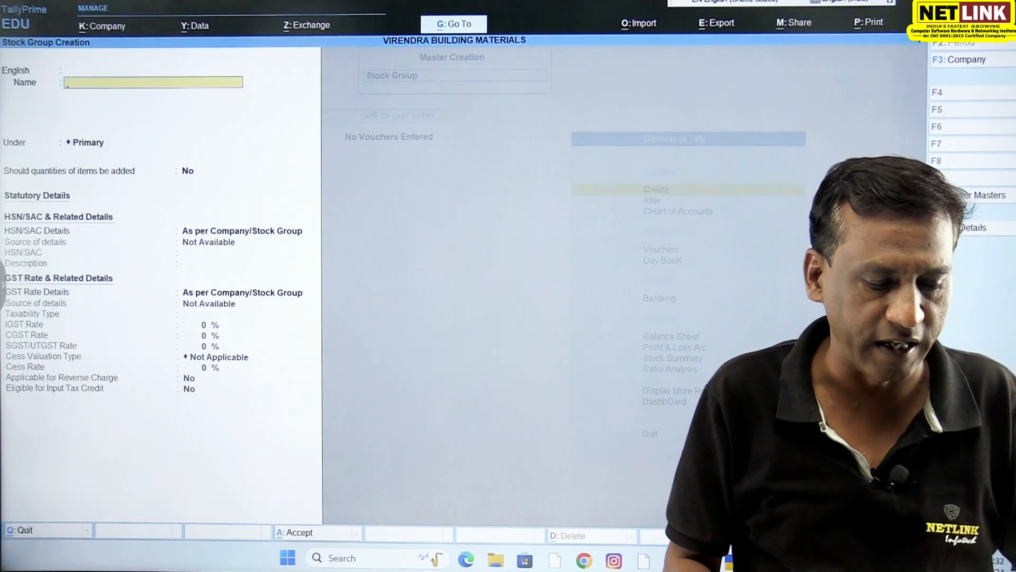
- Leave stock group creation and open a new Purchase voucher
key("Escape")
key("Escape")
key("Down")
key("Down")
key("Down")
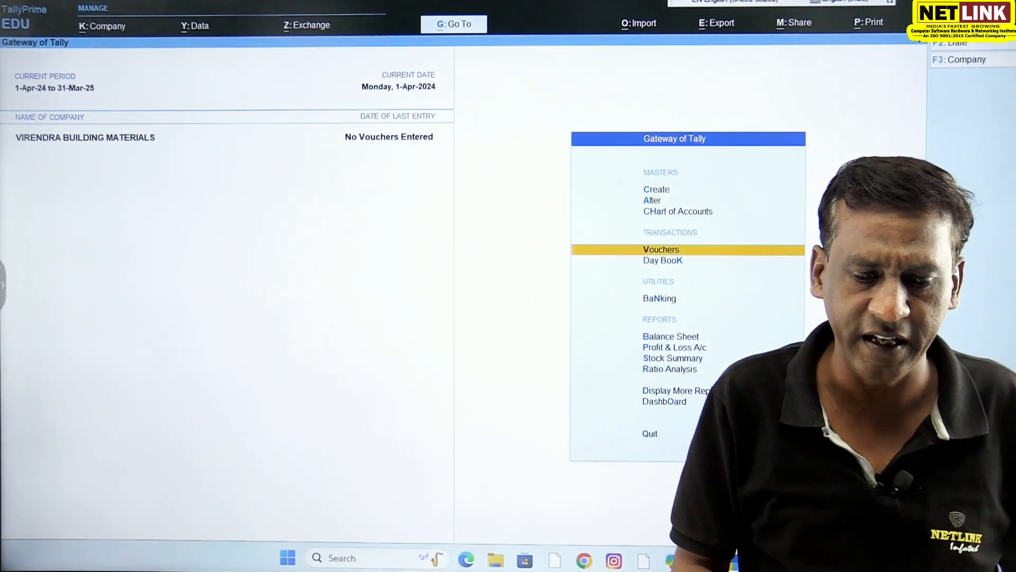
key("Return")
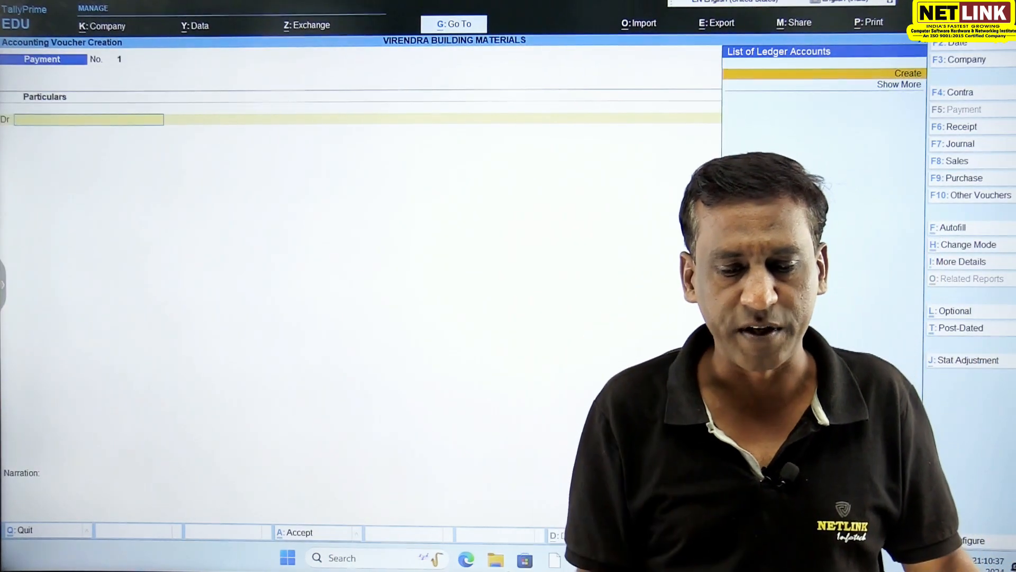
left_click(982, 180)
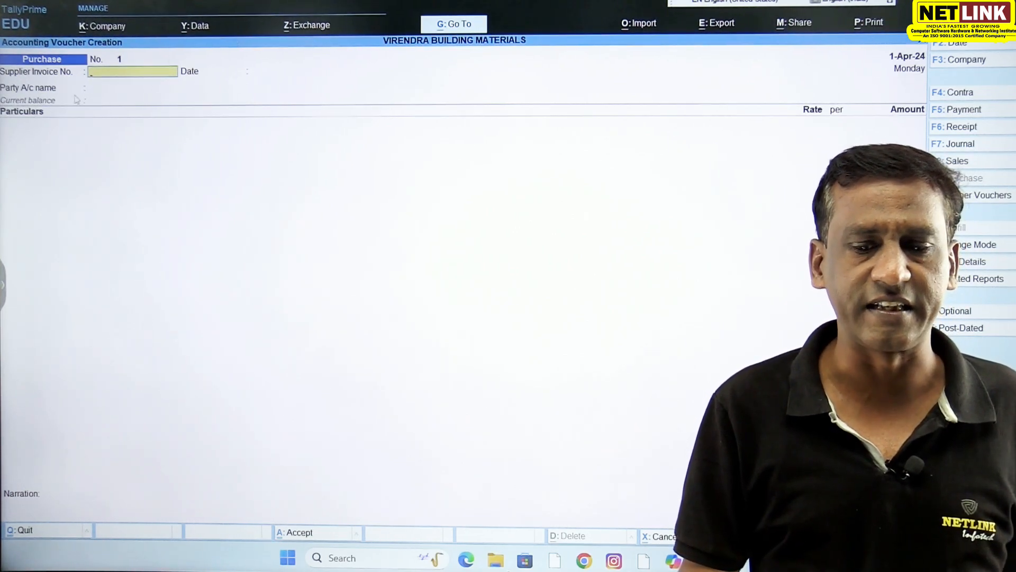
- Change the purchase voucher mode to Item Invoice, then enter supplier invoice number 1 dated 1-Apr-24
left_click(965, 249)
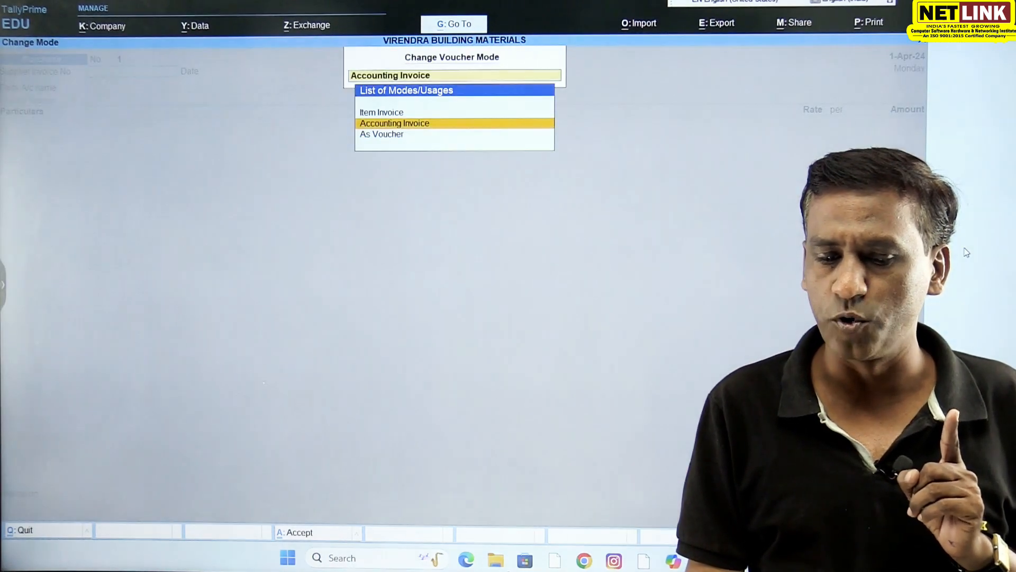
left_click(375, 114)
left_click(375, 113)
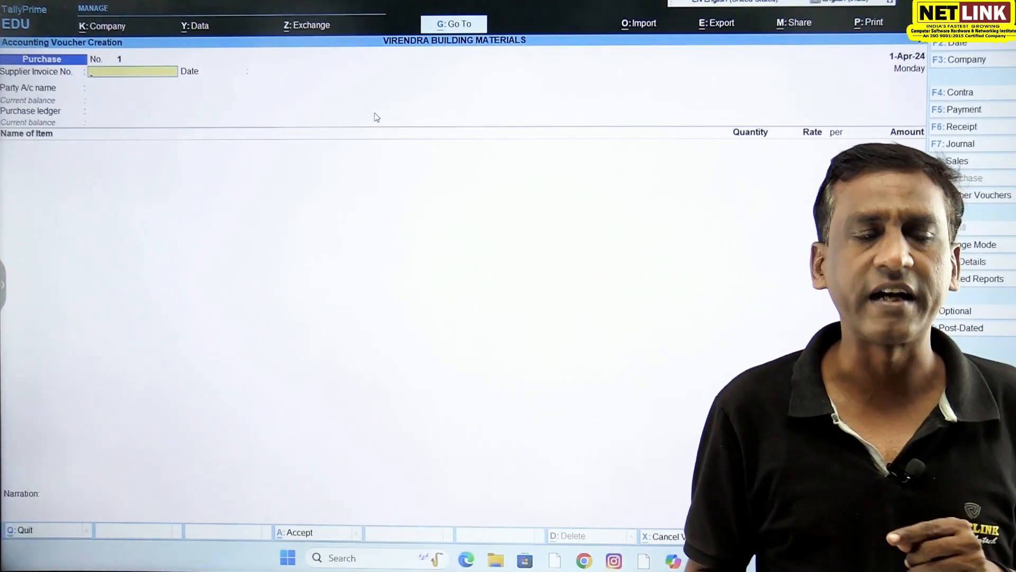
key("Return")
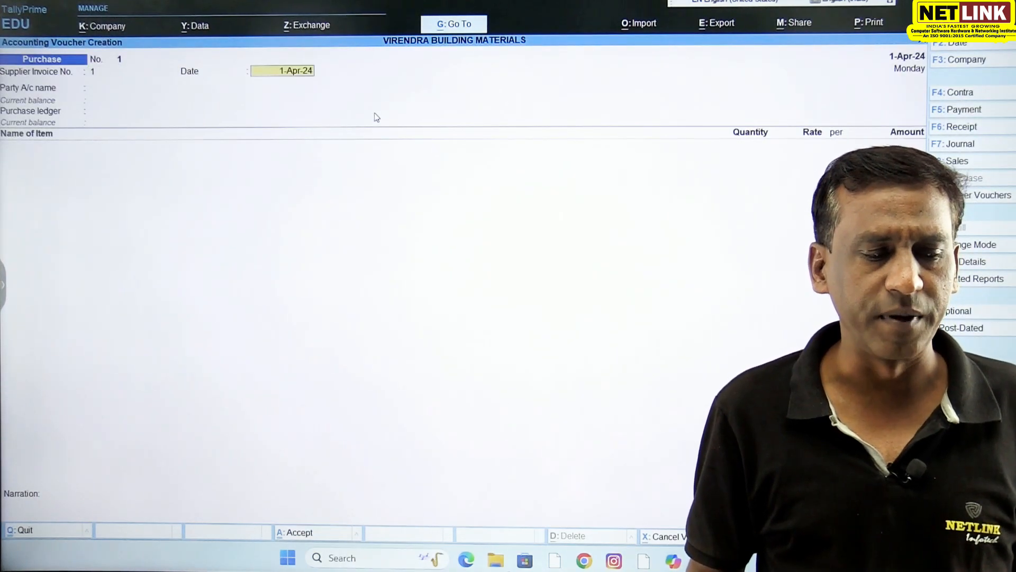
key("Return")
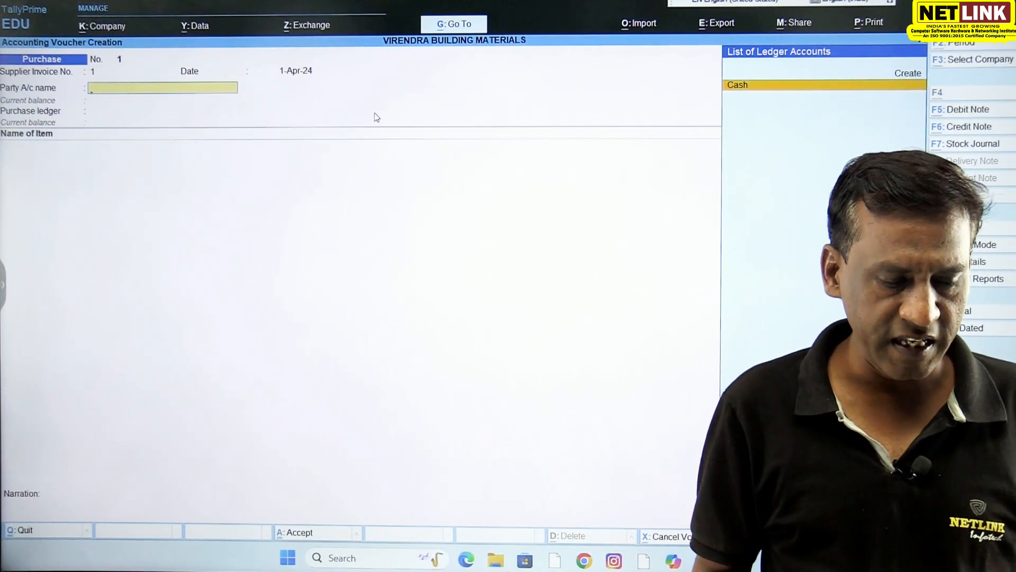
- Create the party ledger Abc Building Bhopal under Sundry Creditors and accept its receipt and party details unchanged
key("alt+c")
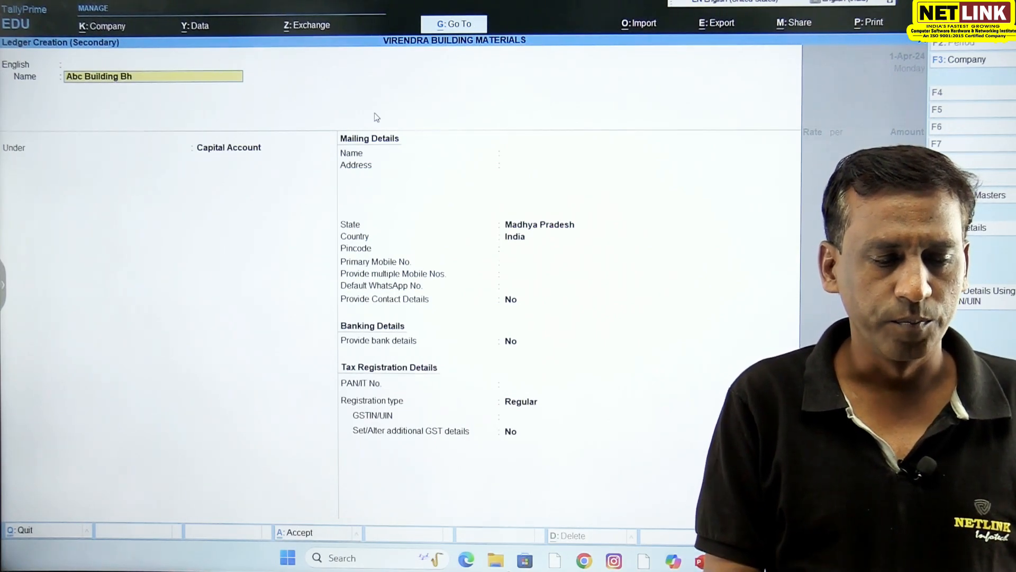
type("Abc Building Bhopal")
key("Return")
type("Sund")
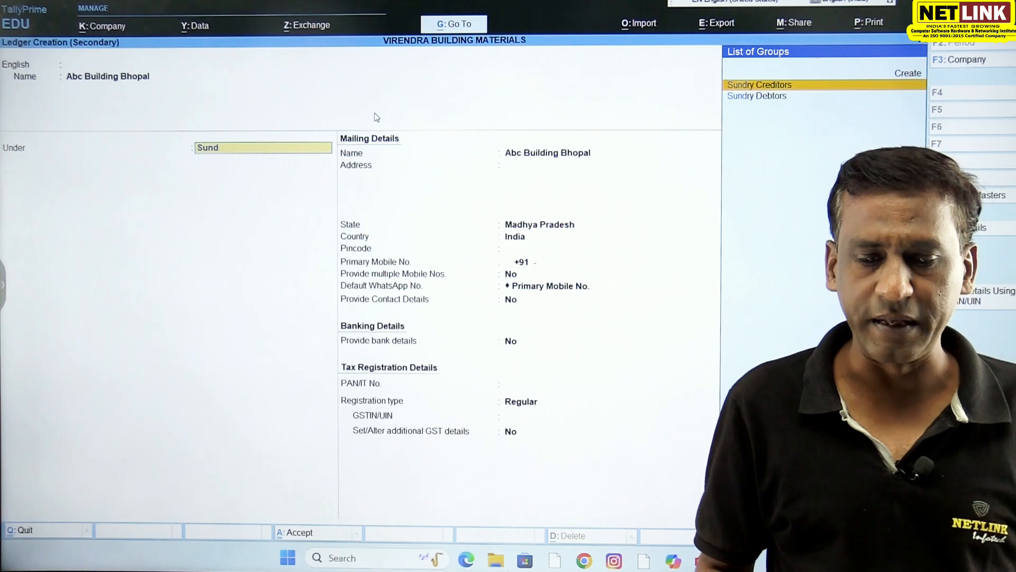
key("Return")
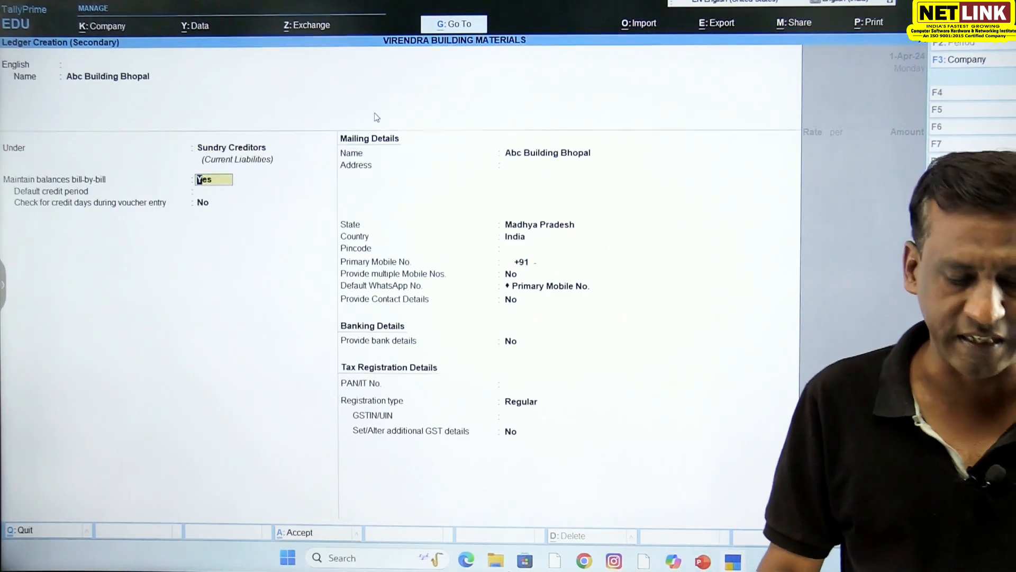
key("ctrl+a")
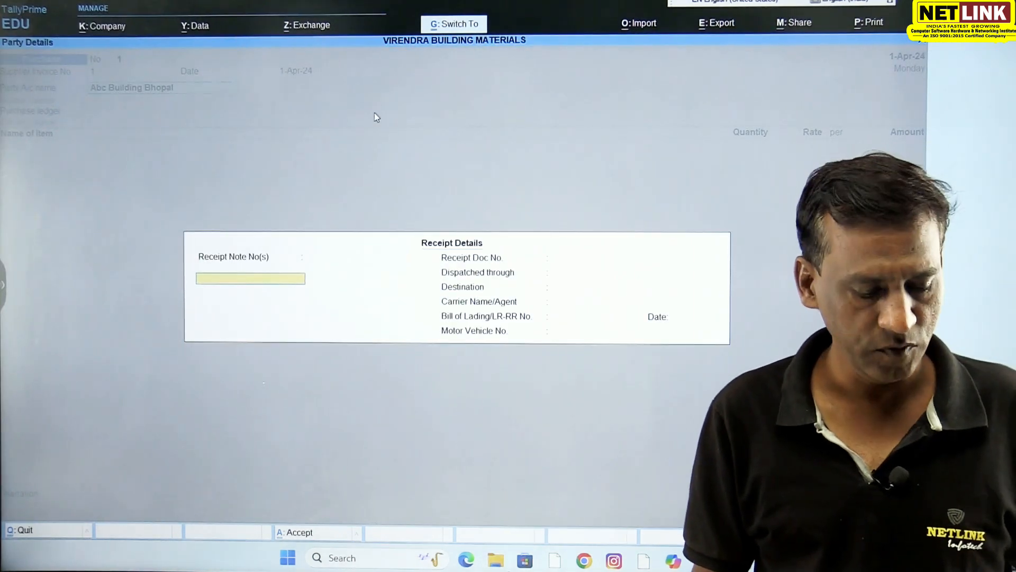
key("ctrl+a")
key("ctrl+a")
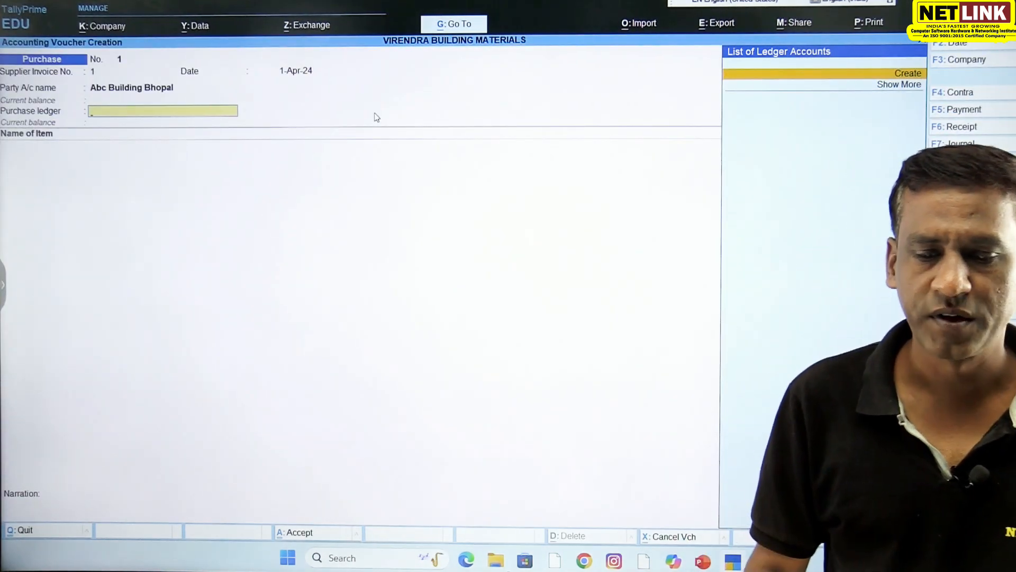
- Create the ledger Purchase under Purchase Accounts and use it as the voucher's purchase ledger
key("alt+c")
type("Purchas")
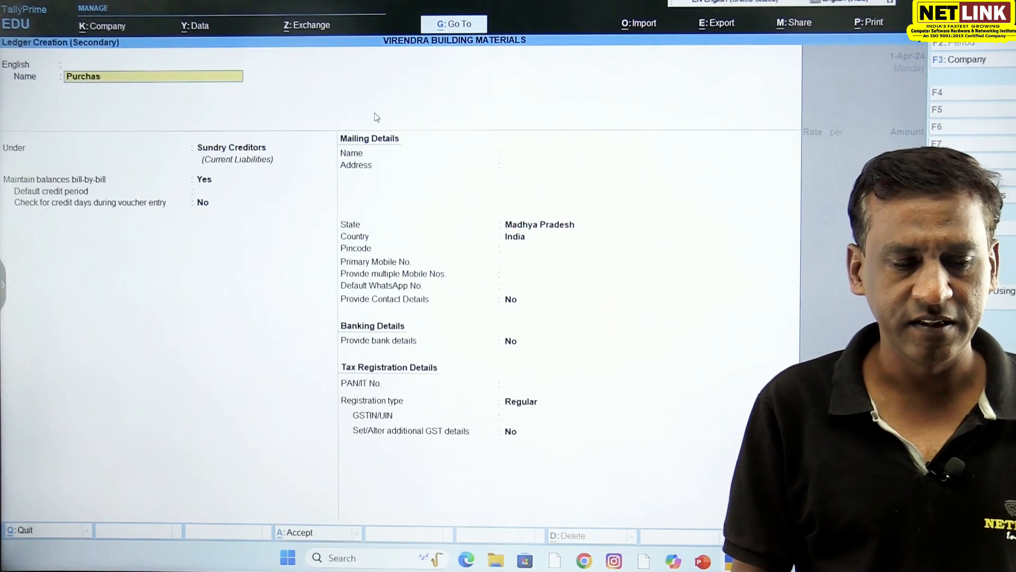
type("e")
key("Return")
type("Pur")
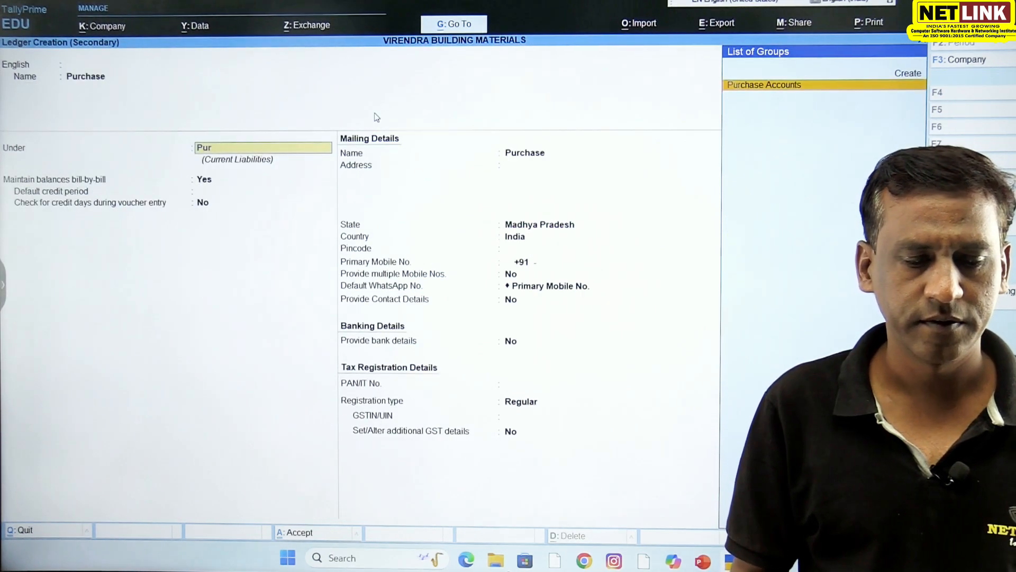
key("Return")
key("ctrl+a")
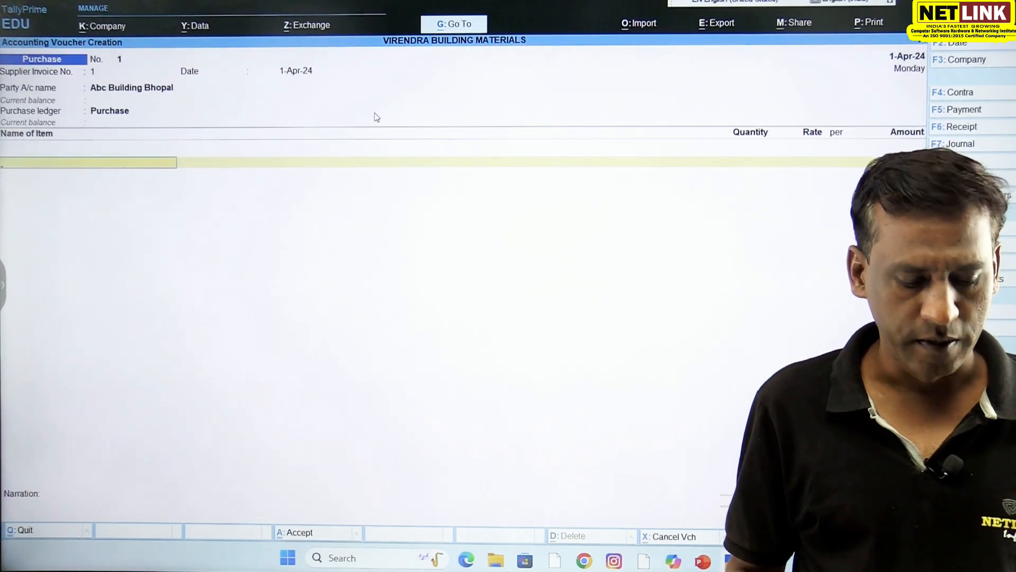
- Start a new stock item named Acc Cement from the voucher's item line
type("A")
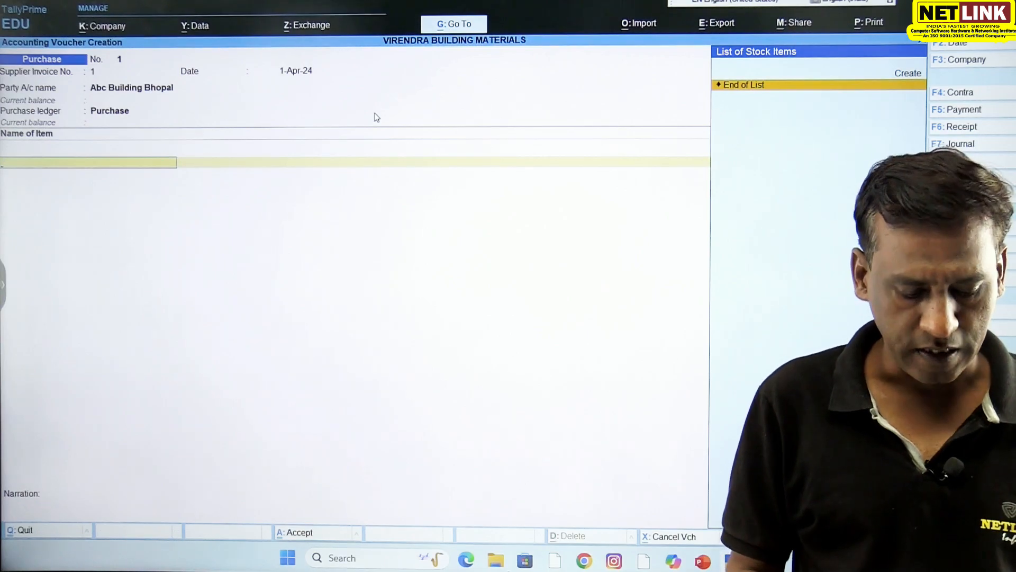
key("alt+c")
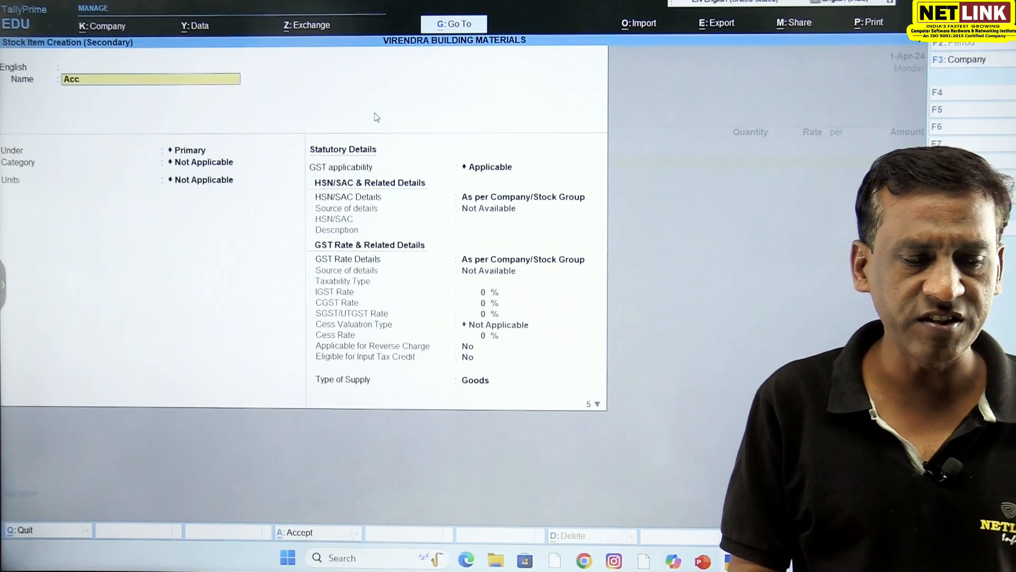
key("Return")
key("Return")
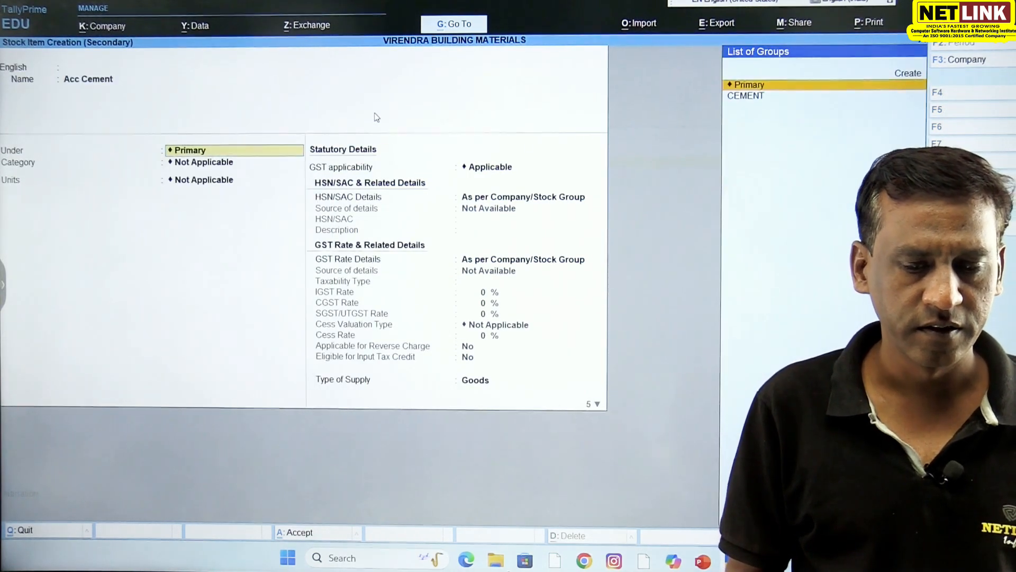
key("alt+c")
type("C")
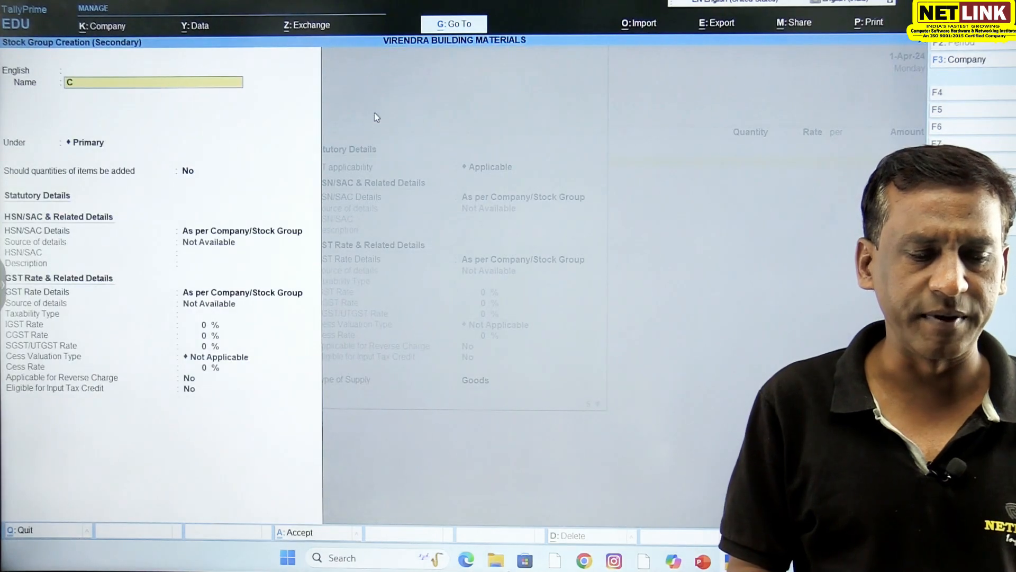
type("ement")
key("Escape")
key("Escape")
key("y")
- Place the Acc Cement item under the CEMENT group and create its category Acc Ltd under Primary
key("Down")
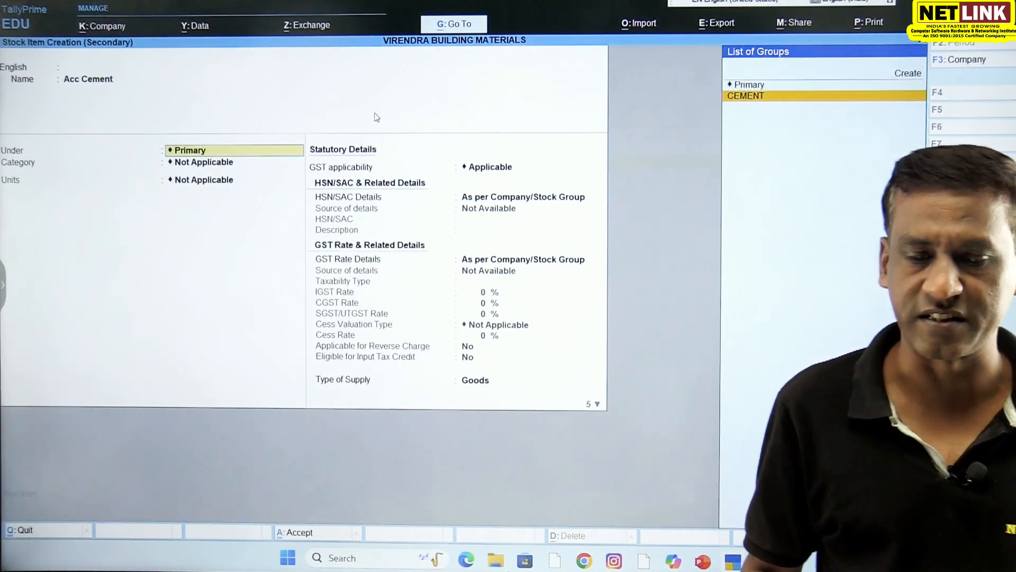
key("Return")
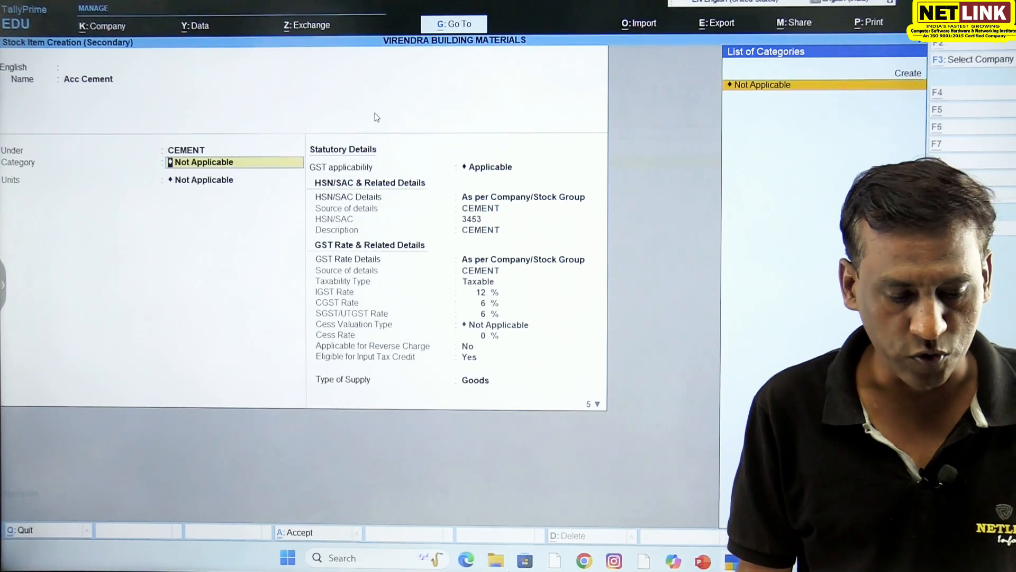
key("alt+c")
type("Acc c")
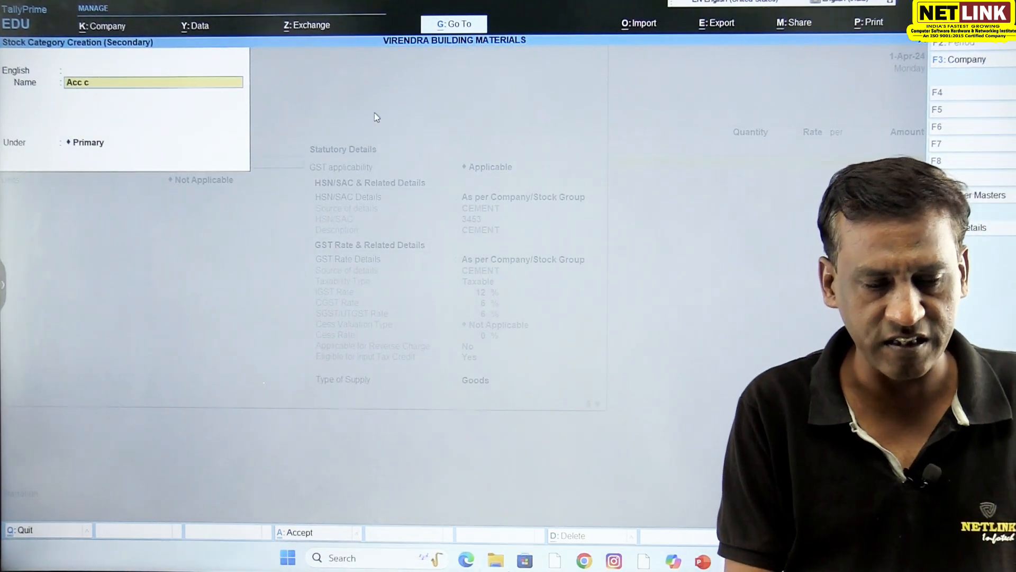
key("BackSpace")
type("Ltd")
key("Return")
key("Return")
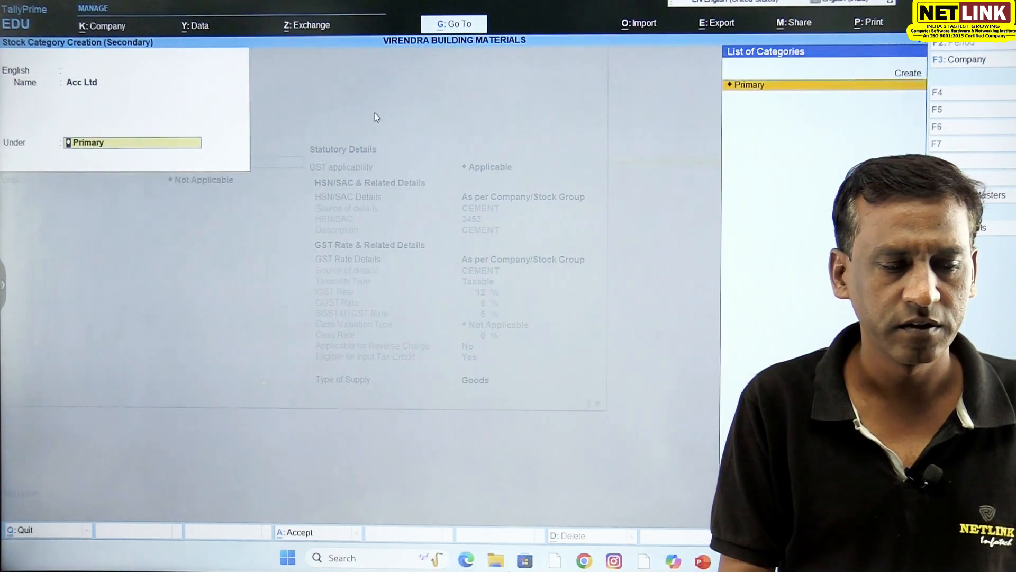
- Create the item's unit with symbol Bag, formal name Bags, UQC BAG-BAGS and 0 decimal places
key("Return")
key("alt+c")
type("Bag")
key("Return")
type("Bag")
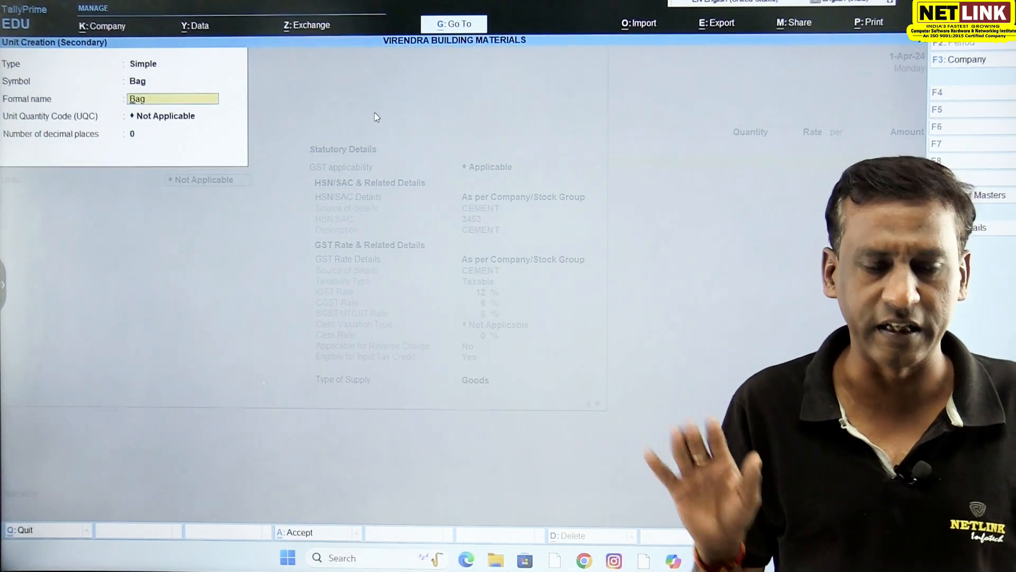
type("ss")
key("Return")
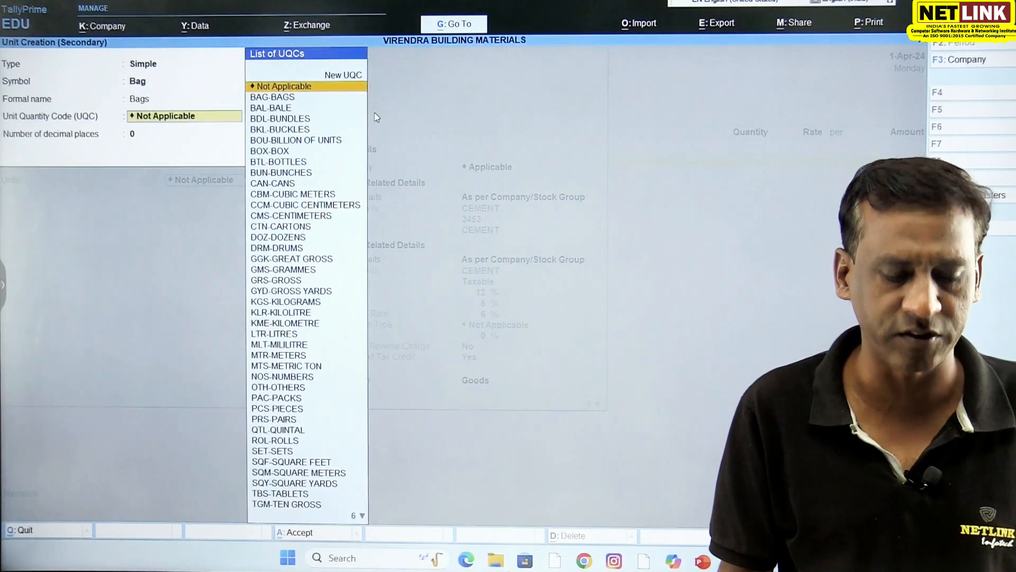
type("bag")
key("Return")
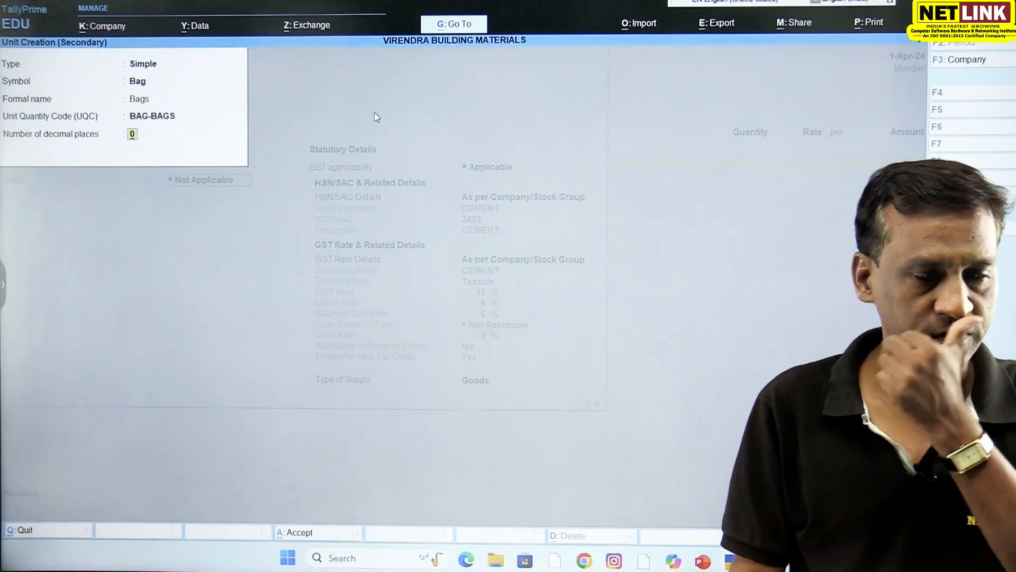
key("Return")
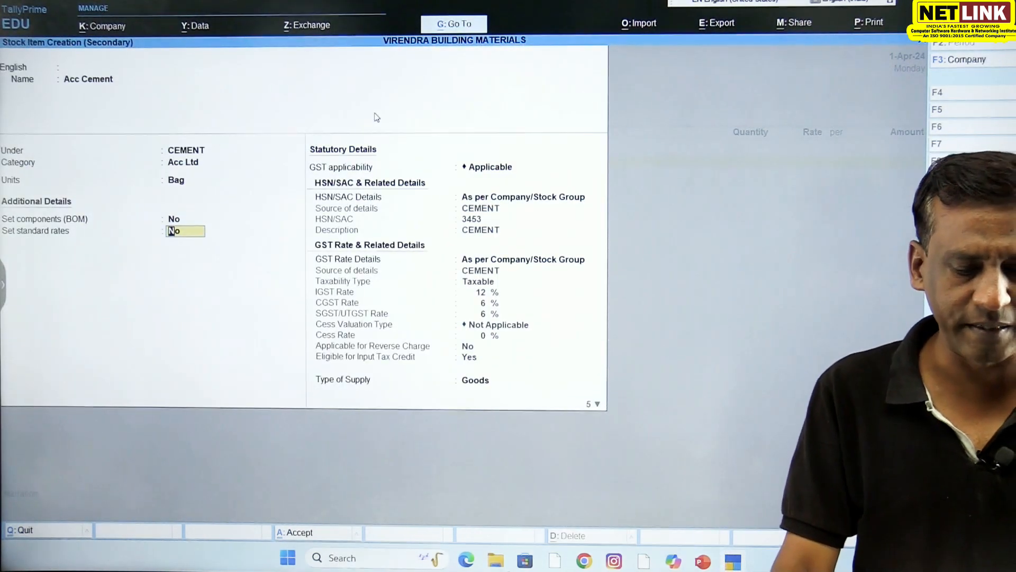
- Save the Acc Cement item and enter a purchase of 100 Bag at a rate of 1,000.00
key("Return")
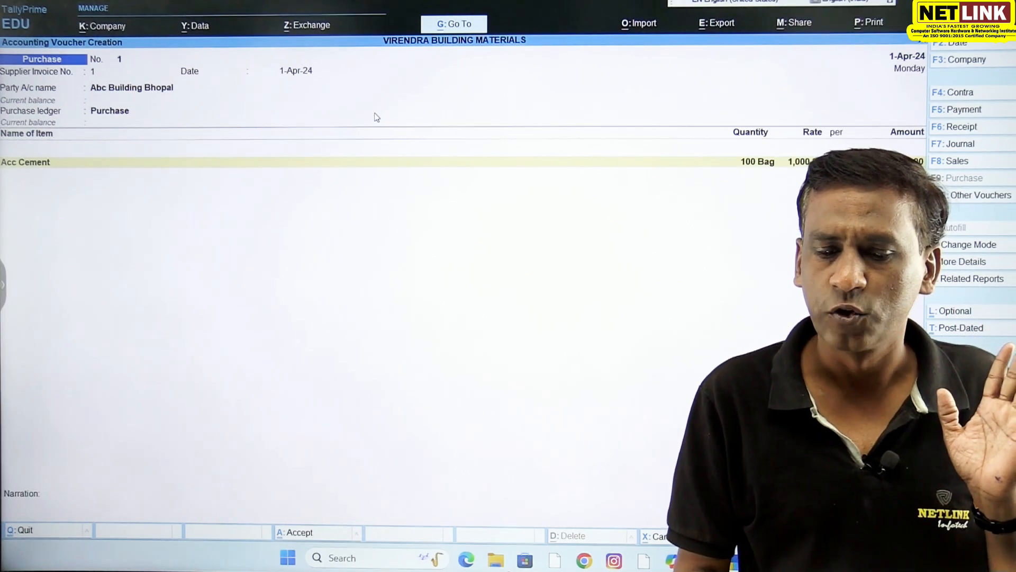
key("Return")
key("Return")
key("Return")
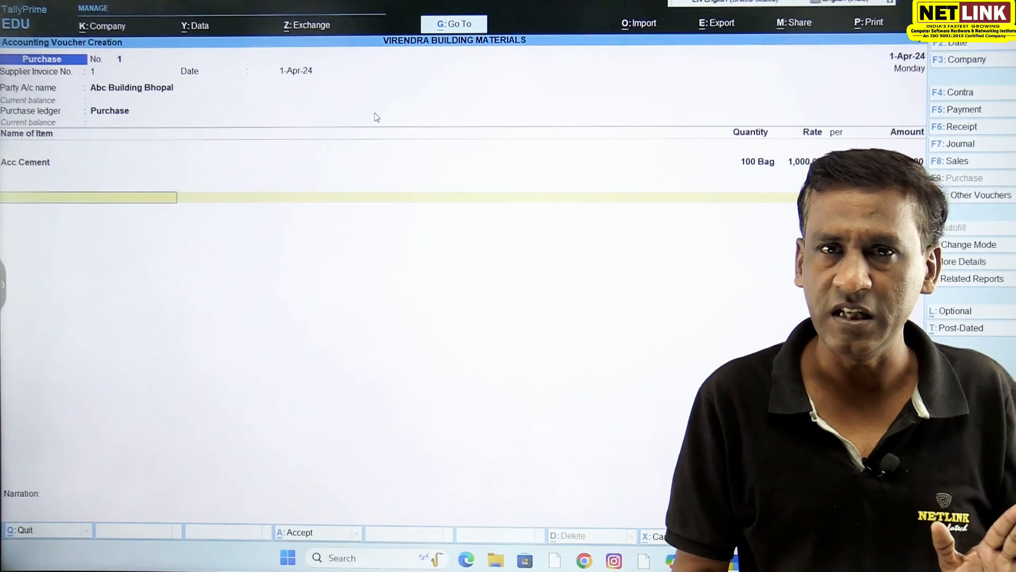
- Create the ledger CGST under Duties & Taxes with duty type GST and tax type CGST, and add it to the voucher
key("alt+c")
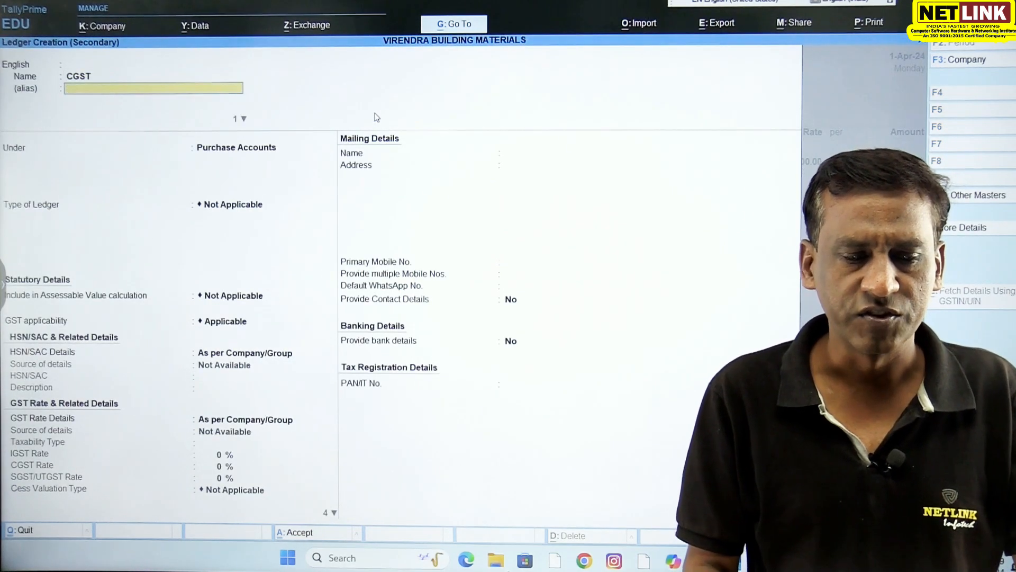
key("Return")
key("Return")
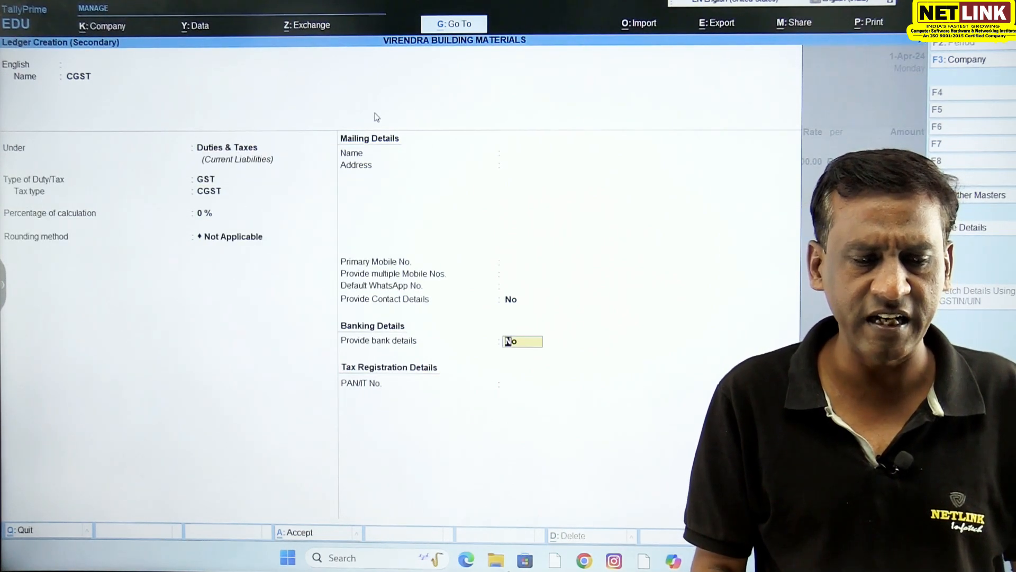
key("Return")
- Create the ledger SGST under Duties & Taxes with duty type GST and tax type SGST/UTGST, and add it to the voucher
key("alt+c")
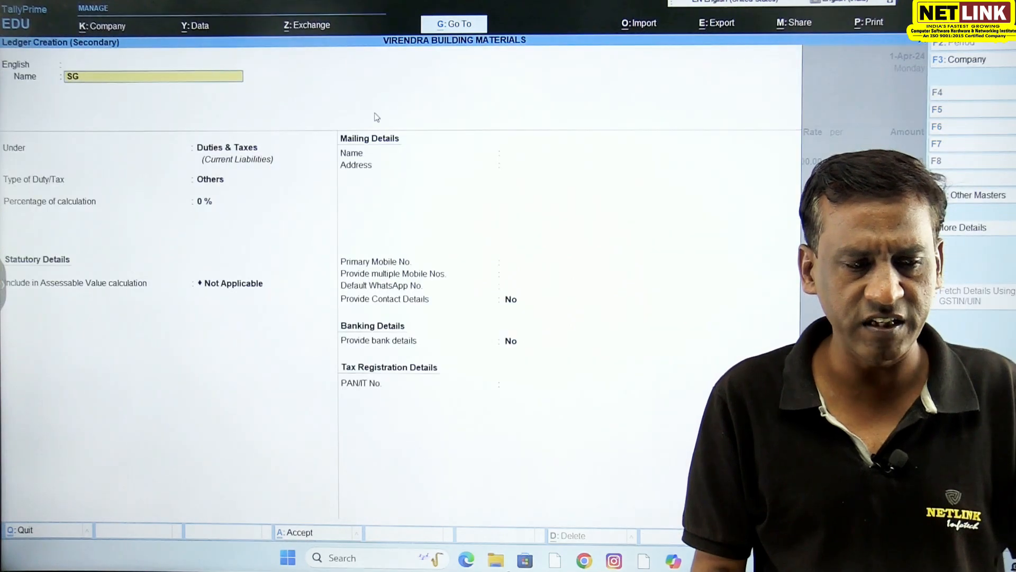
key("Return")
key("Return")
key("Return")
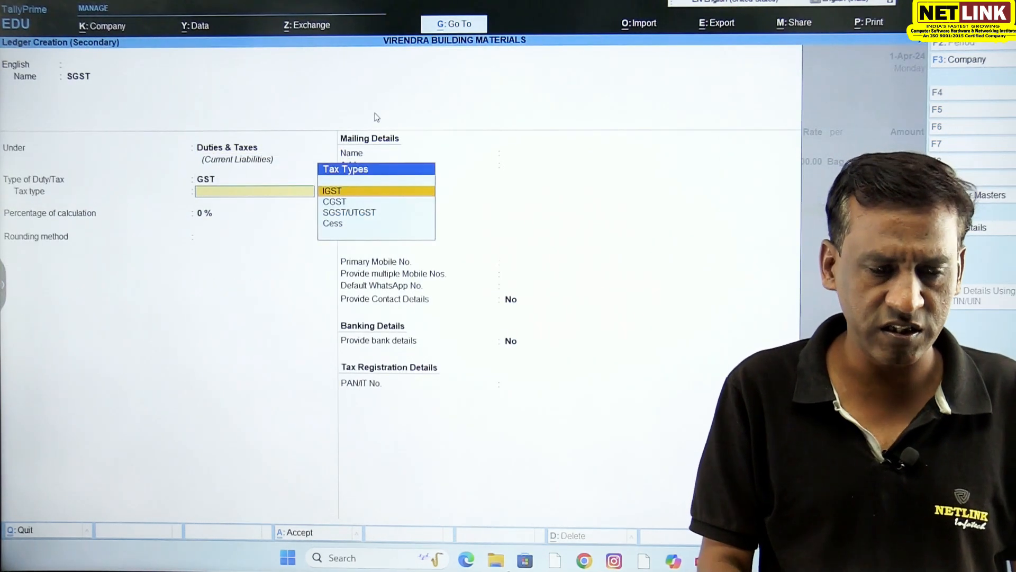
key("Return")
key("Return")
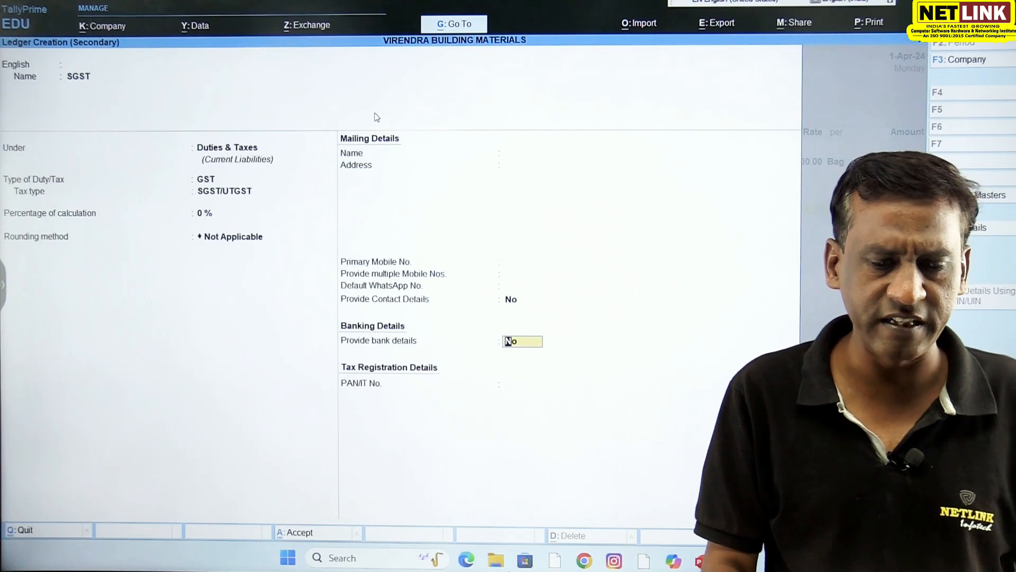
key("ctrl+a")
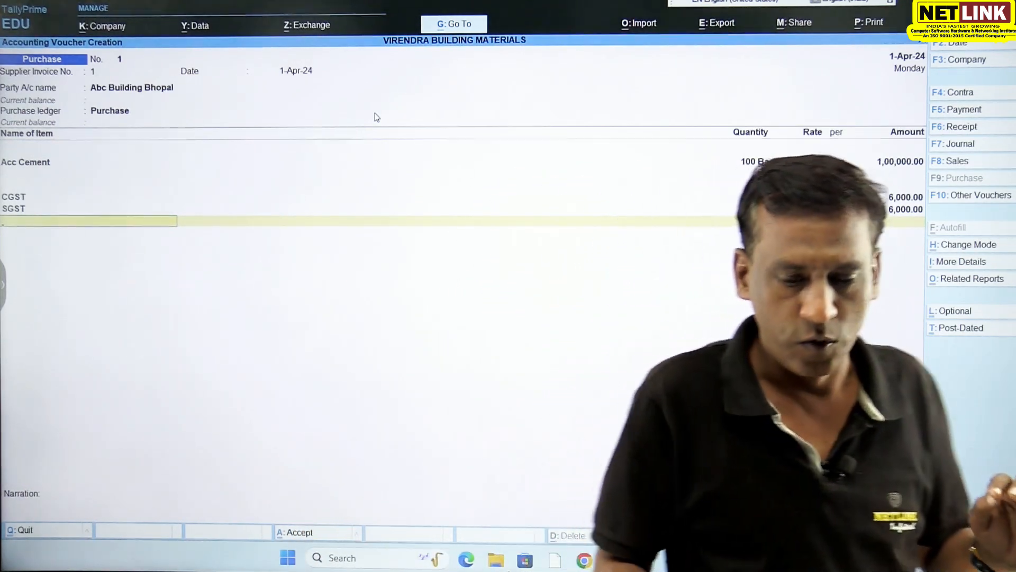
- End the purchase entry with the narration left blank and save the voucher
key("Return")
key("Return")
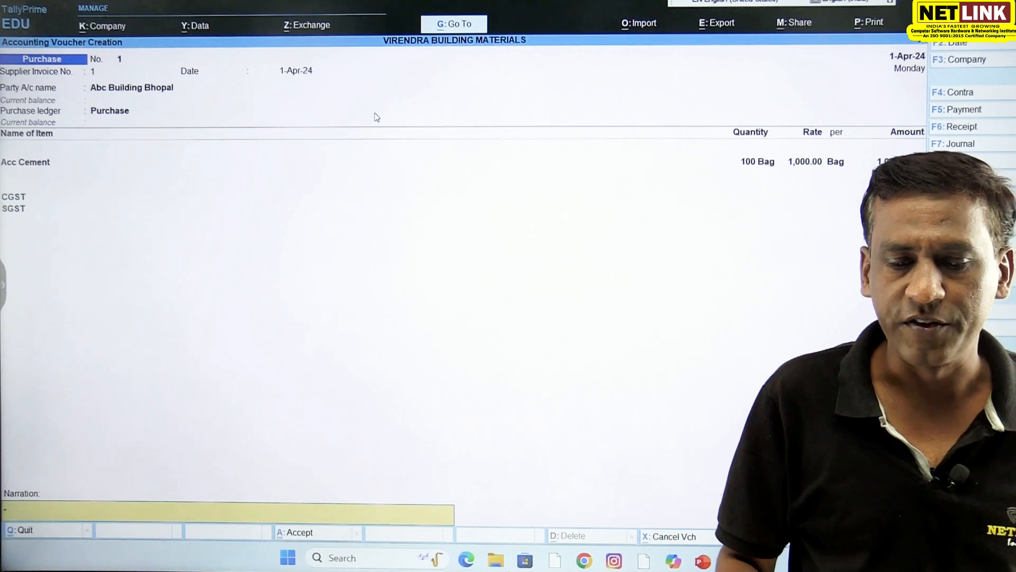
key("Return")
key("Return")
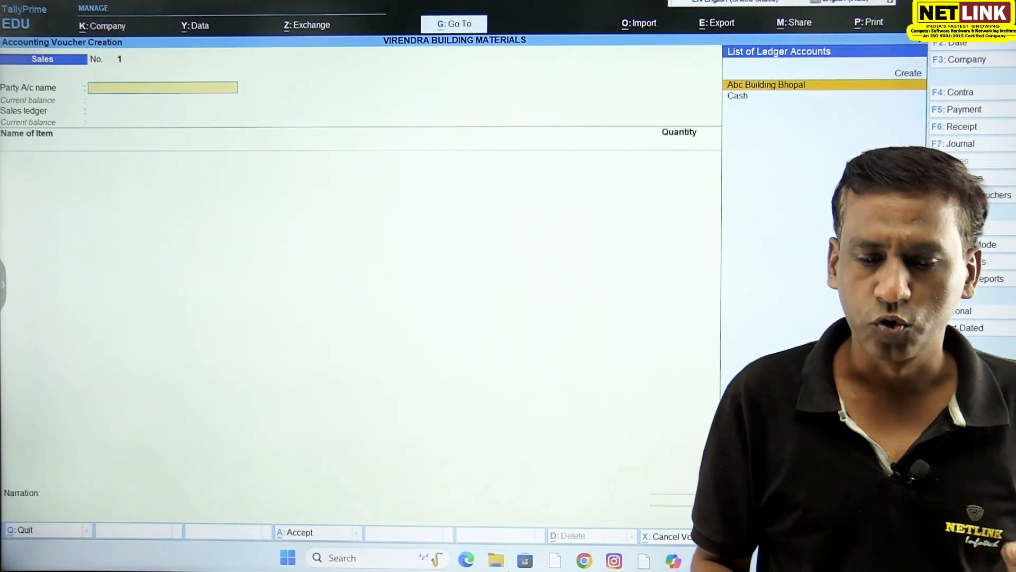
- Create the customer's ledger under Sundry Debtors and select it as the sales voucher's party account
key("alt+c")
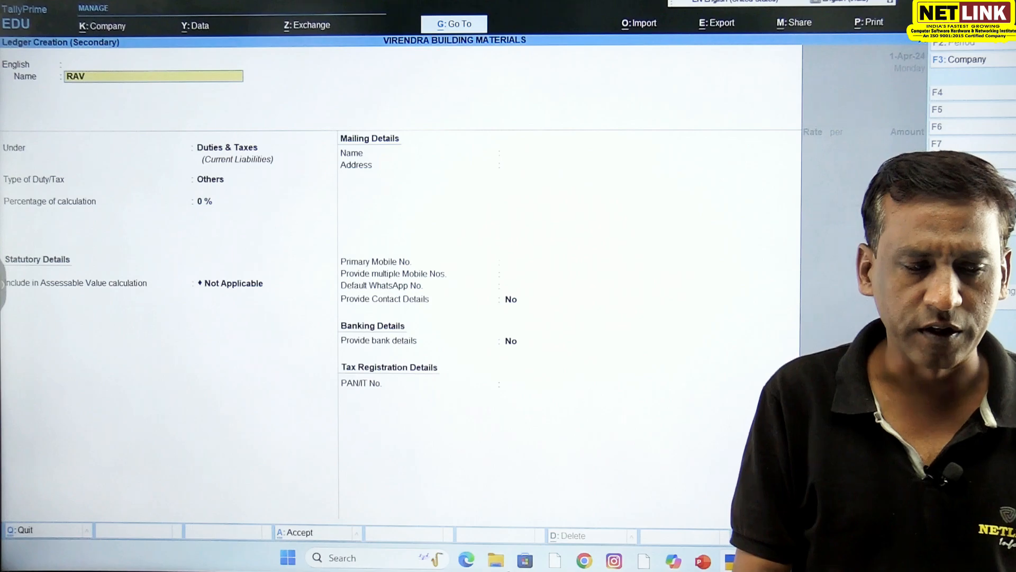
key("Return")
type("S")
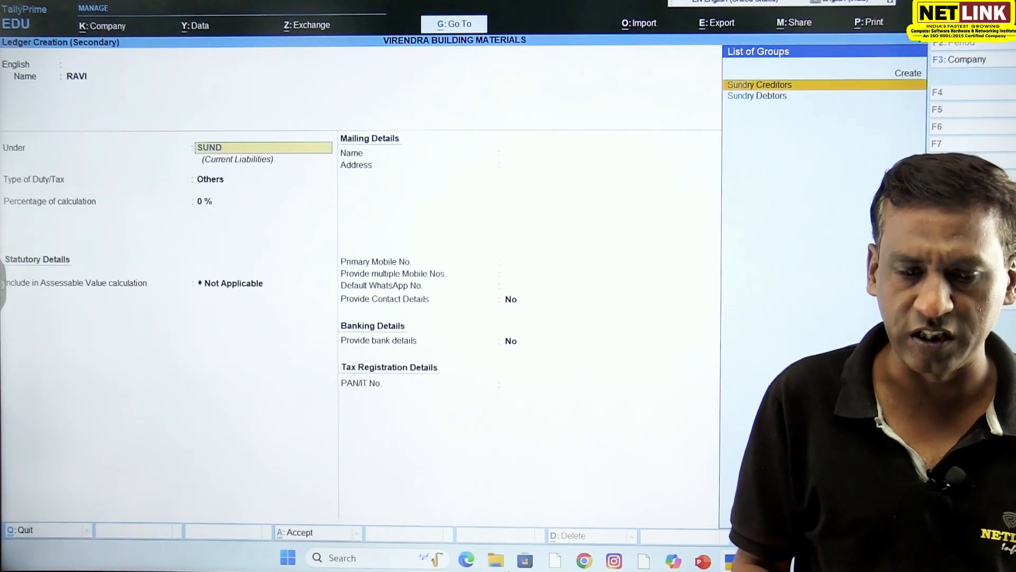
type("UND")
key("Return")
key("ctrl+a")
key("Return")
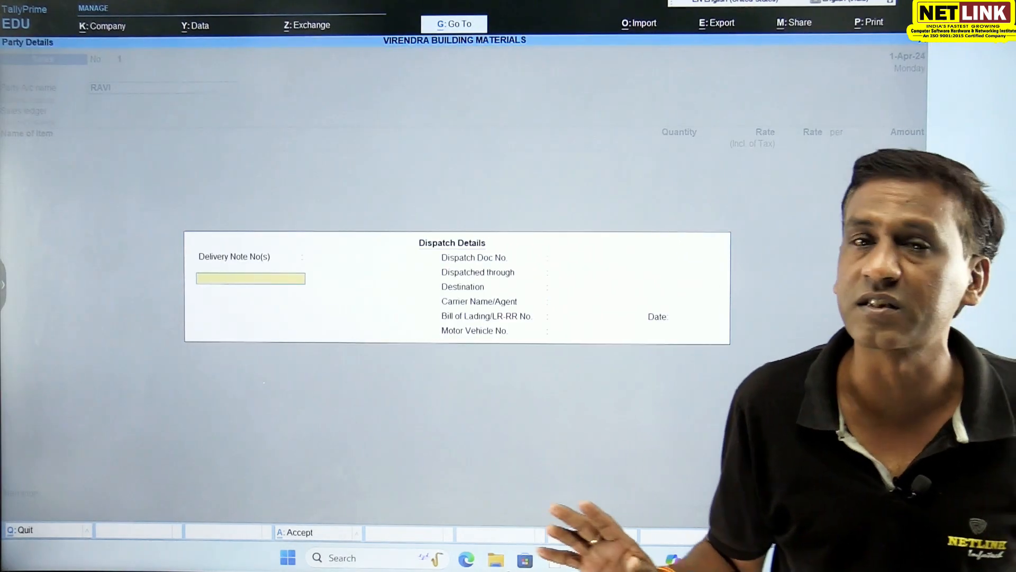
- Accept the blank dispatch details and the default party details with Madhya Pradesh as place of supply
key("ctrl+a")
key("Return")
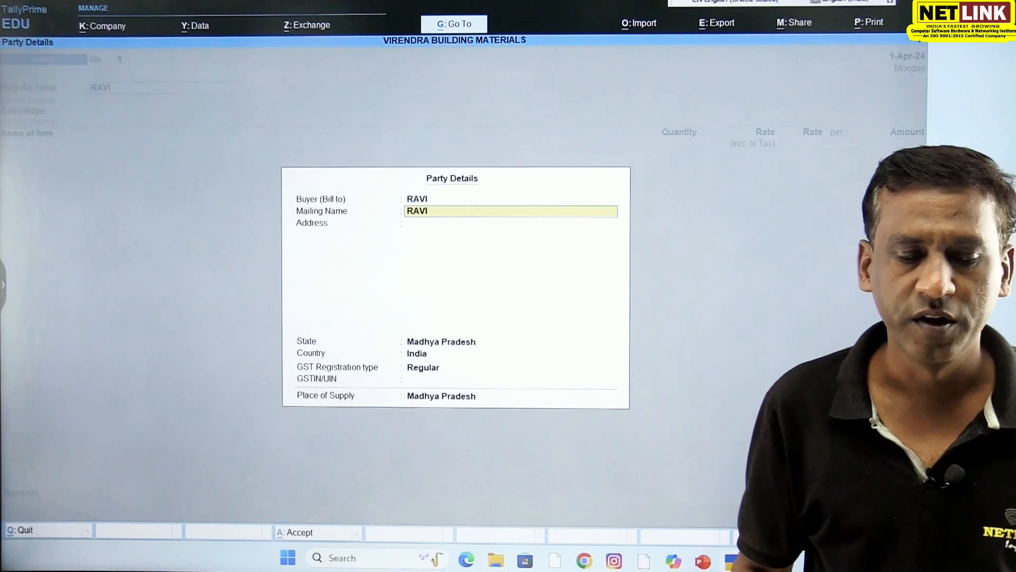
key("ctrl+a")
key("Return")
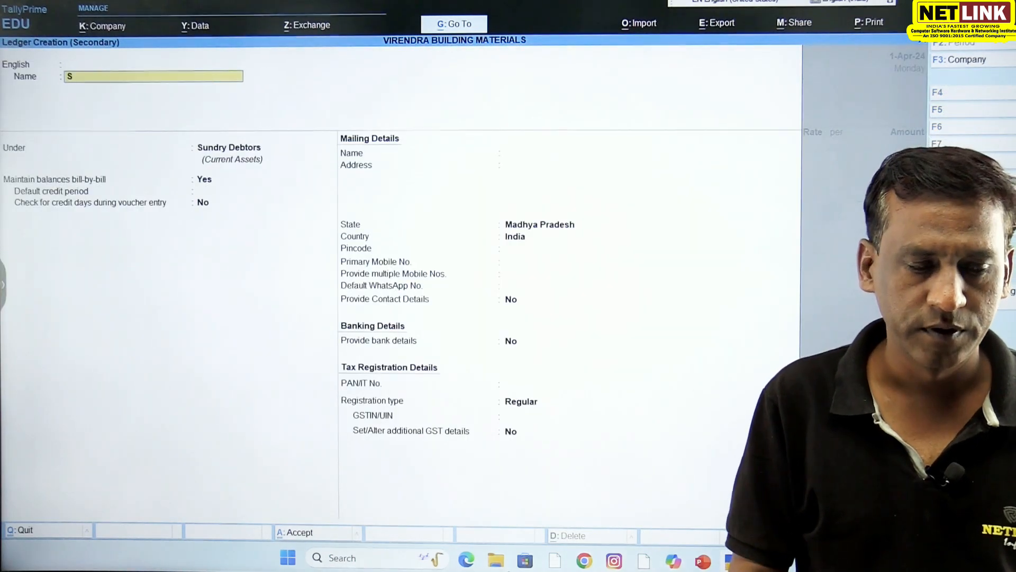
- Create the ledger SALES under Sales Accounts and use it as the voucher's sales ledger
key("Return")
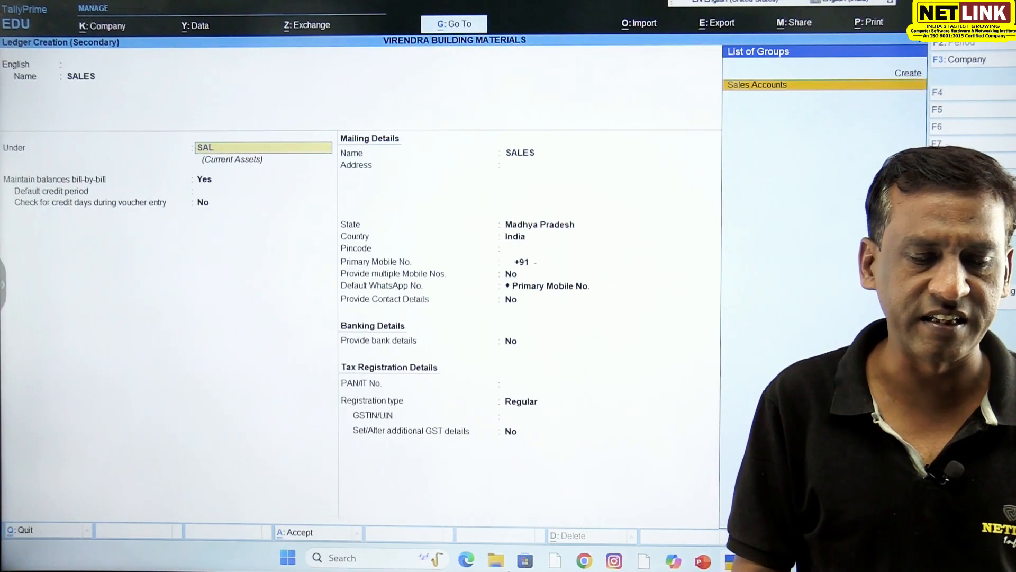
key("Return")
key("ctrl+a")
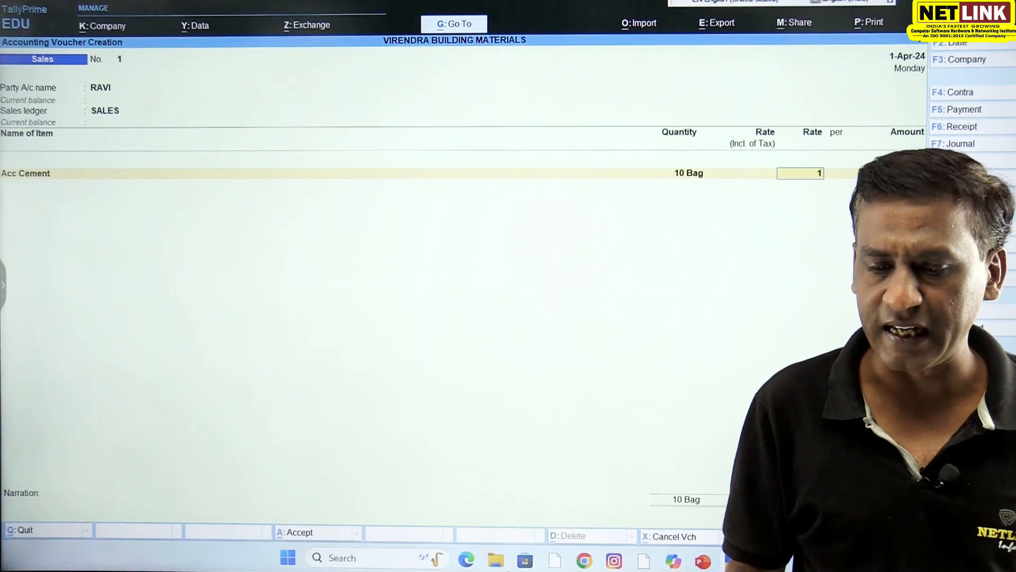
- Enter a sale of 10 Bag of Acc Cement at a rate of 1,500.00 and add the CGST and SGST ledgers
key("Return")
key("Return")
key("Return")
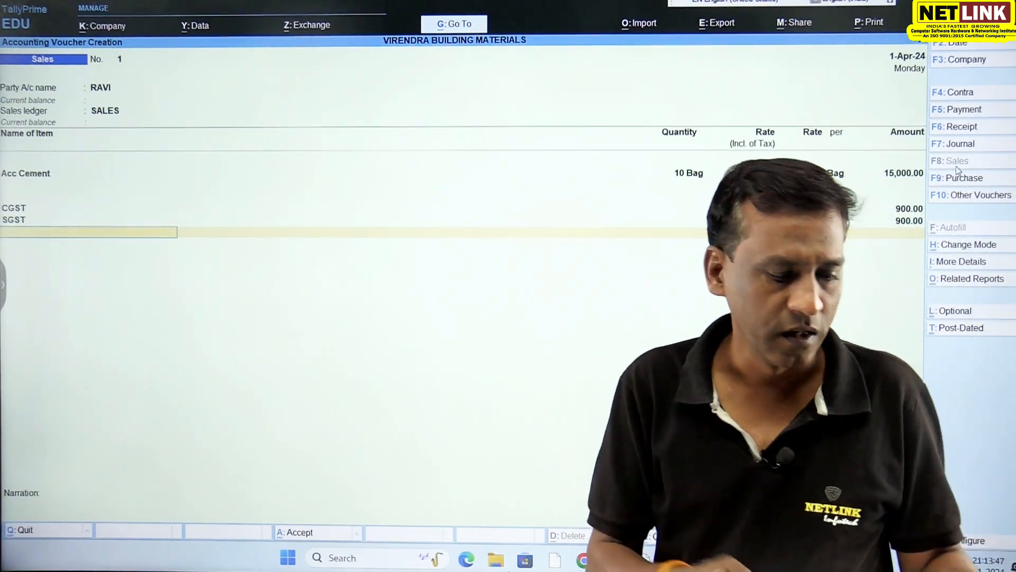
- Preview the sale's Tax Invoice and examine its item, tax and total lines at enlarged size
key("alt+p")
key("Return")
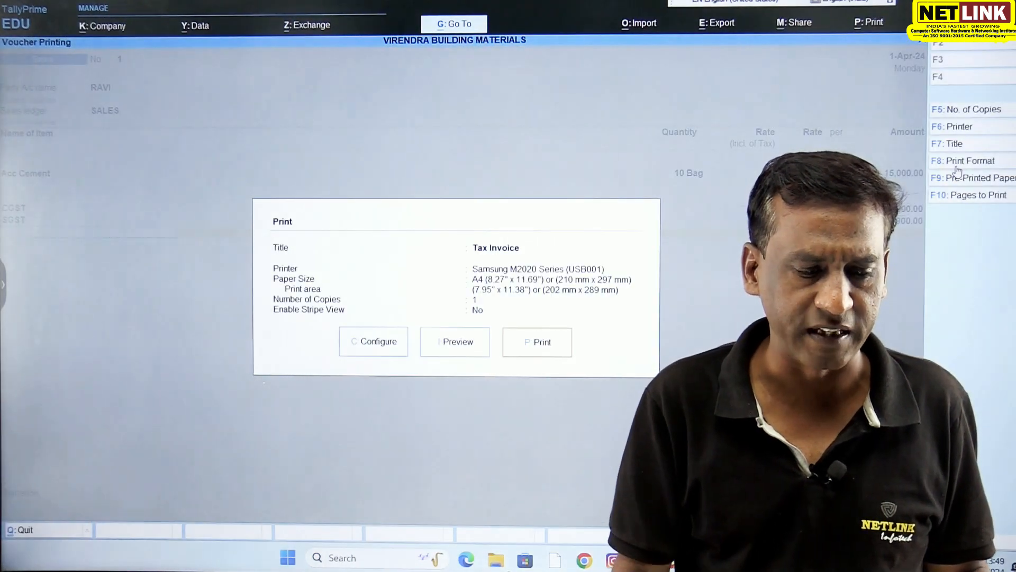
left_click(468, 345)
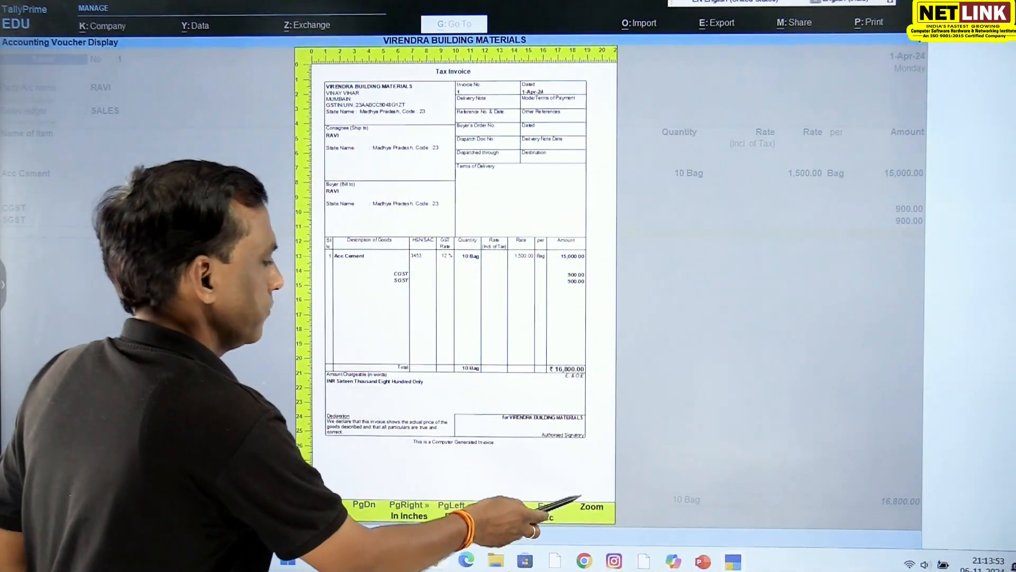
left_click(590, 506)
left_click(745, 373)
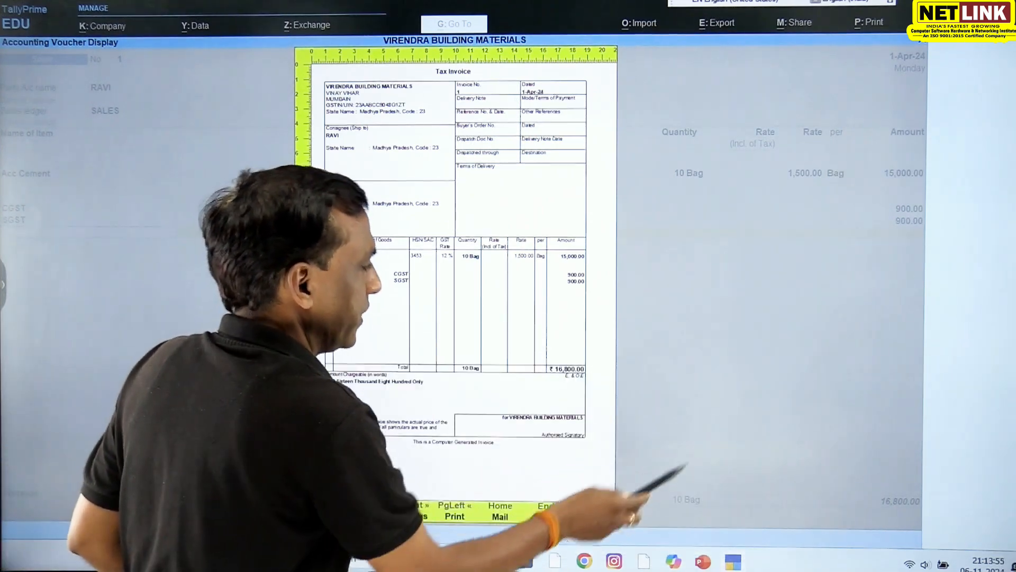
left_click(590, 507)
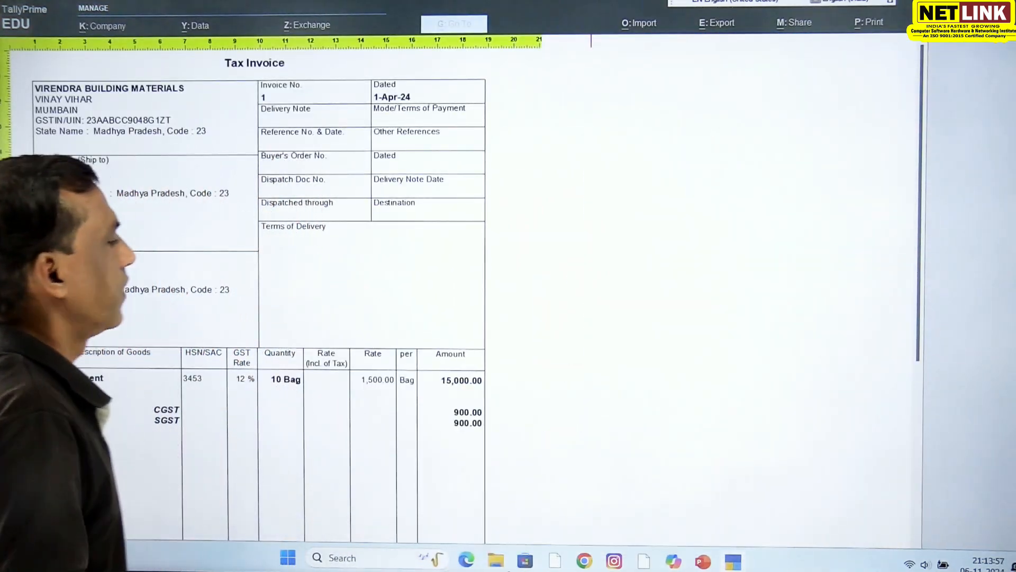
scroll(329, 394, "down", 3)
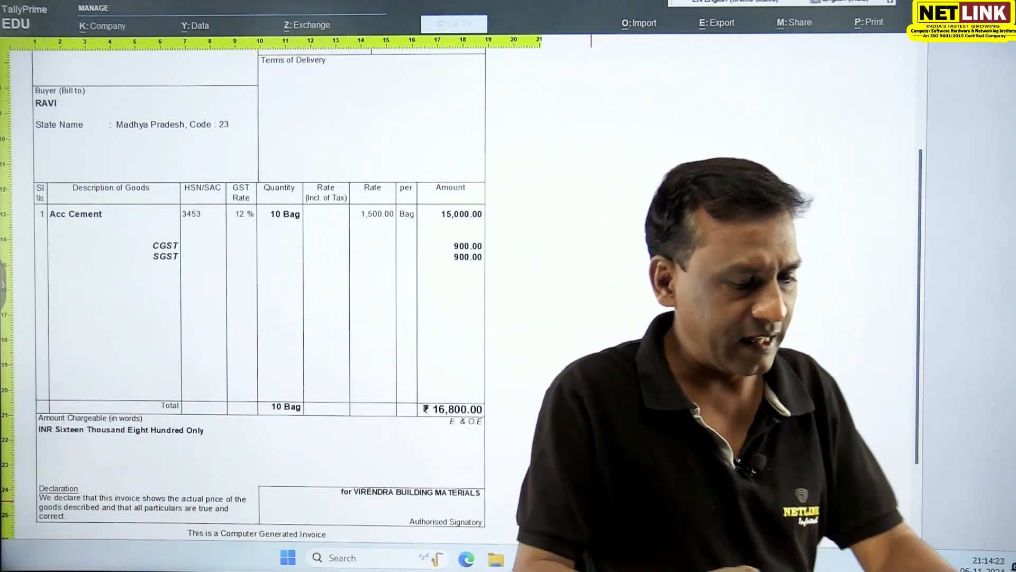
- Close the invoice preview, save the sales voucher and return to the Gateway of Tally
key("alt+z")
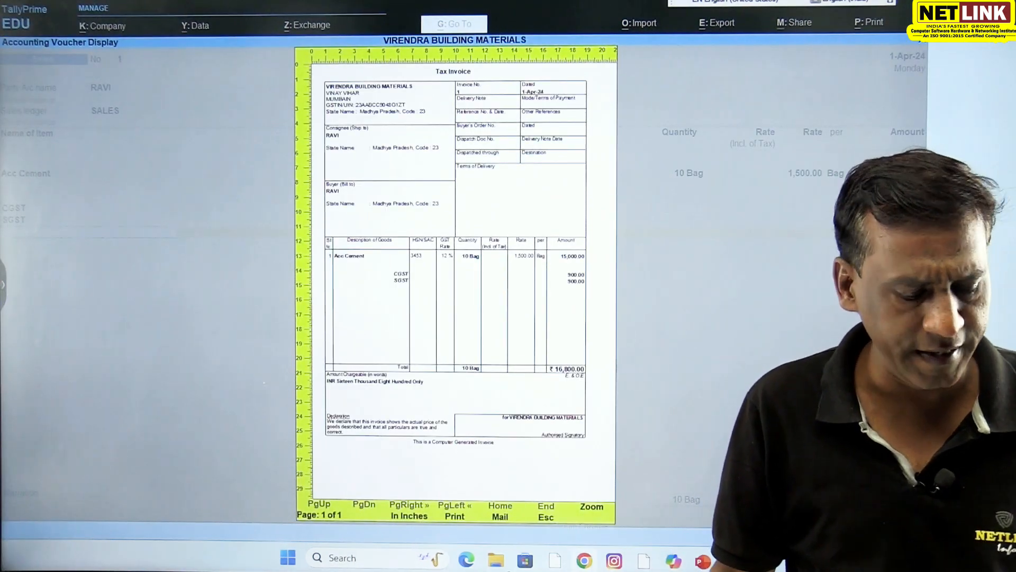
key("Escape")
key("Escape")
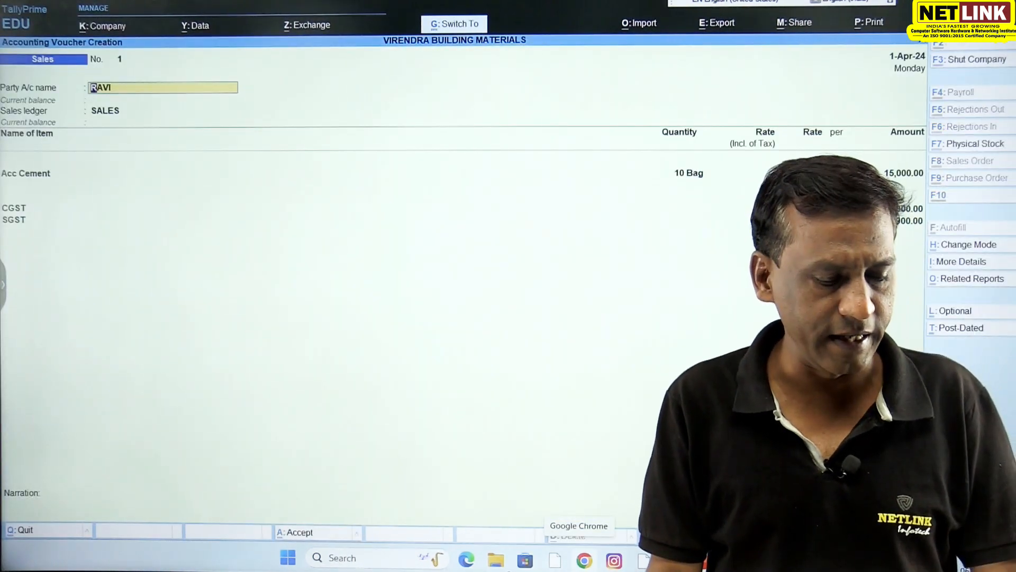
key("ctrl+a")
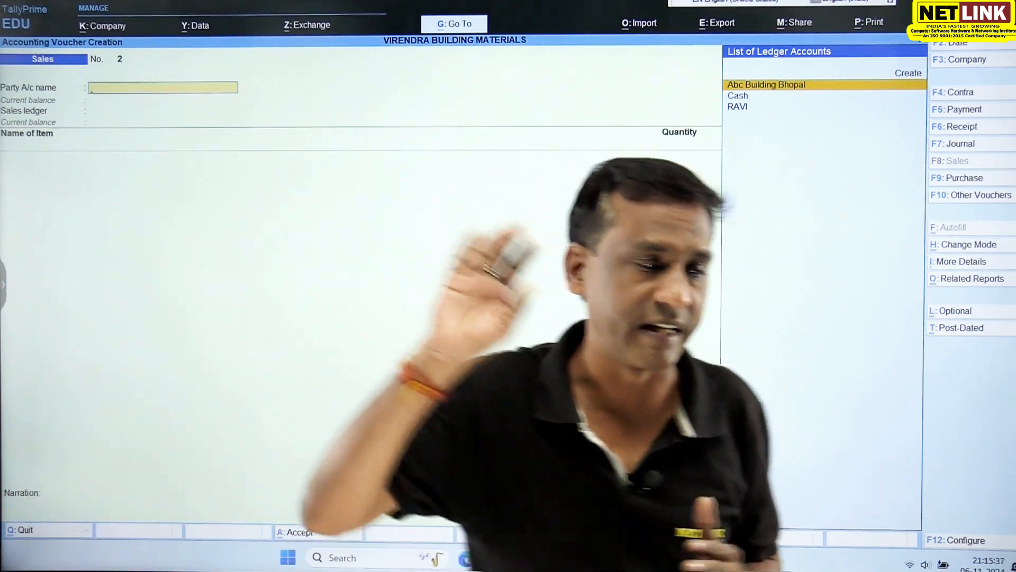
key("Escape")
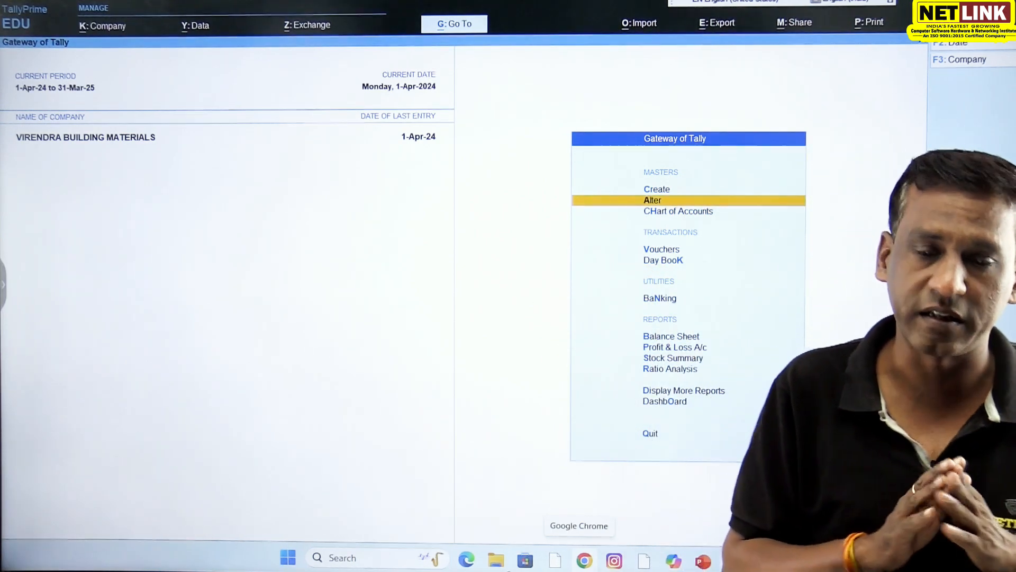
- Open the CEMENT stock group for alteration and view its GST Rate & Related Details history
key("Return")
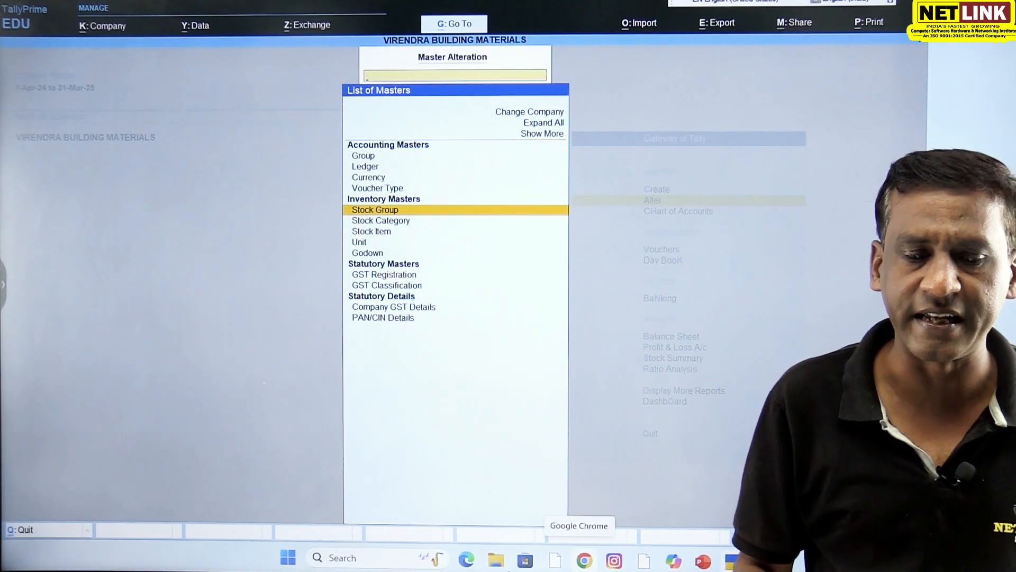
key("Return")
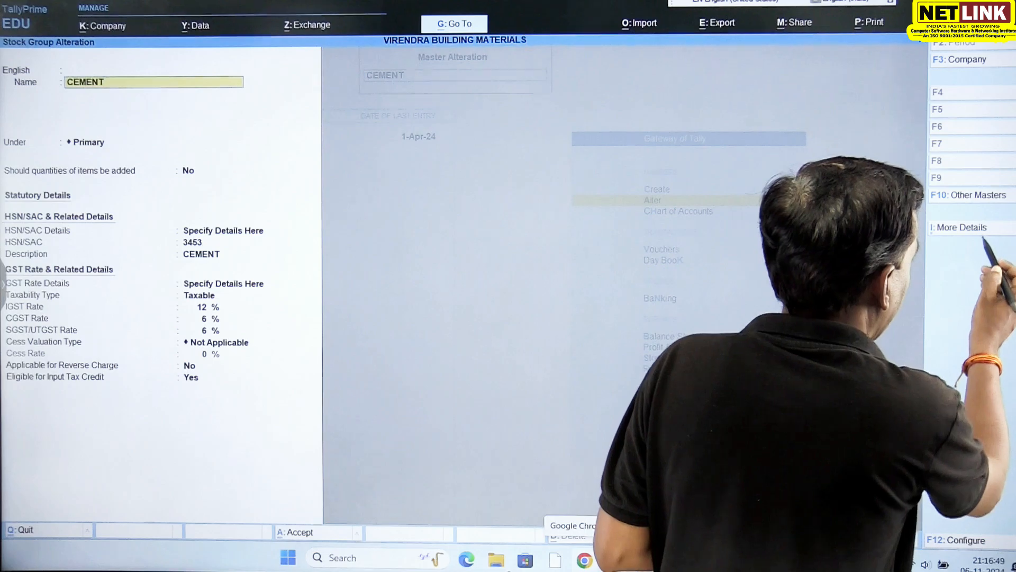
key("ctrl+i")
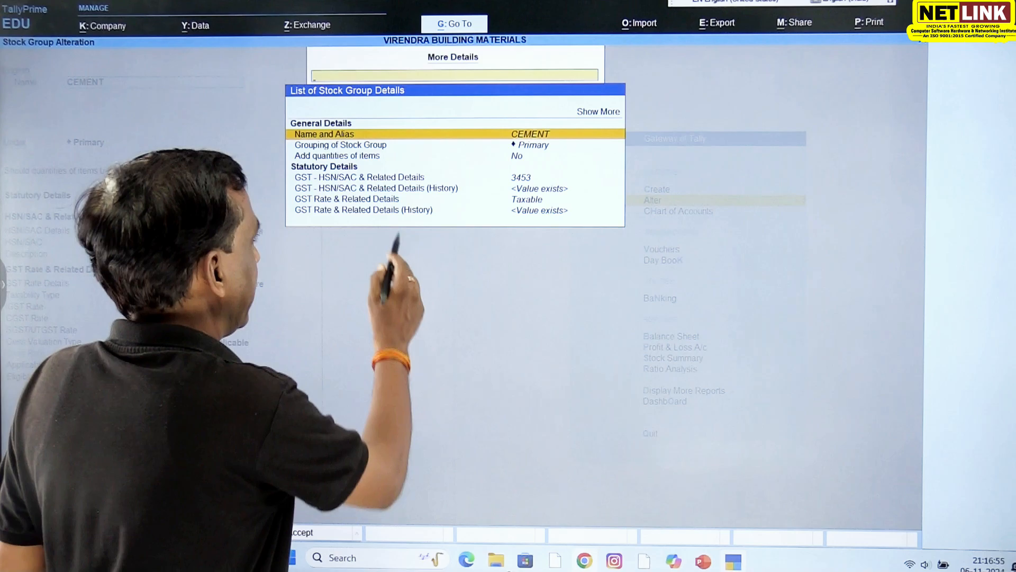
left_click(515, 210)
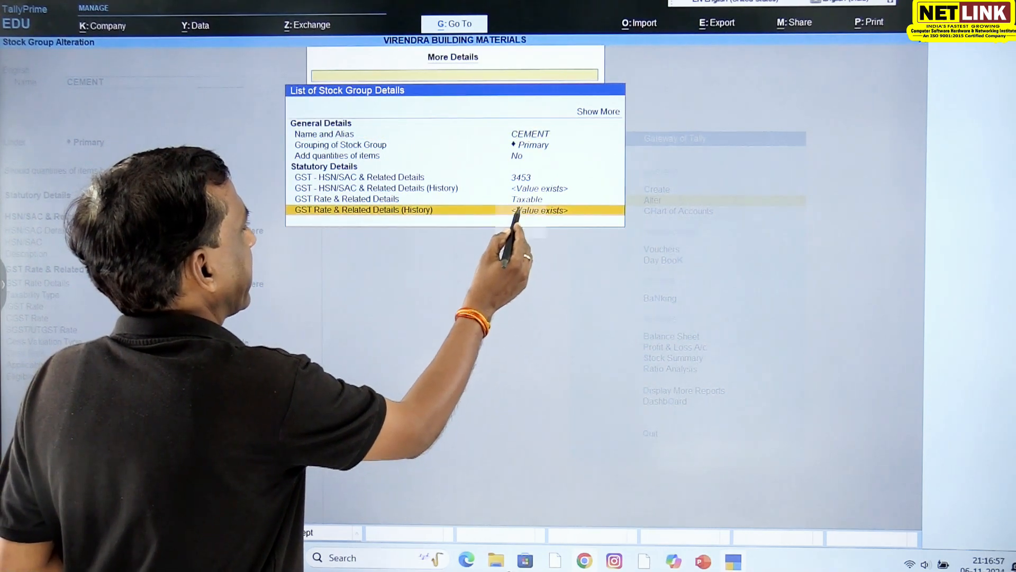
left_click(516, 210)
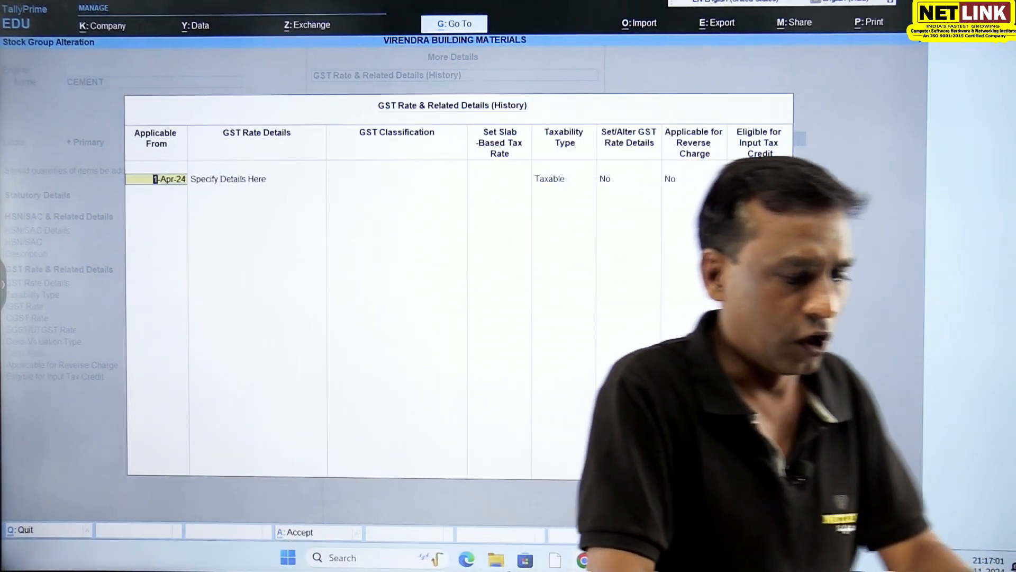
key("Escape")
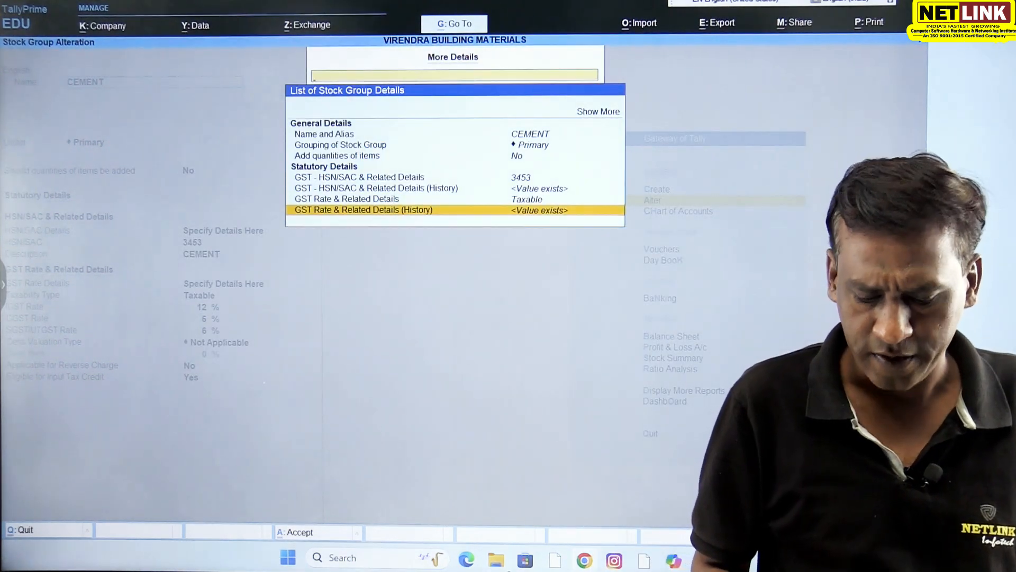
key("Return")
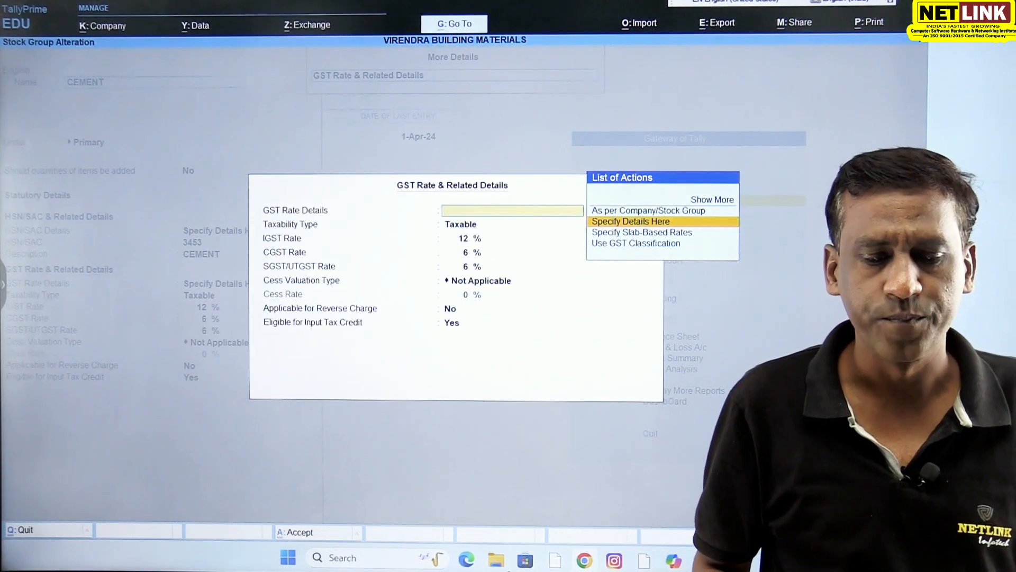
key("Escape")
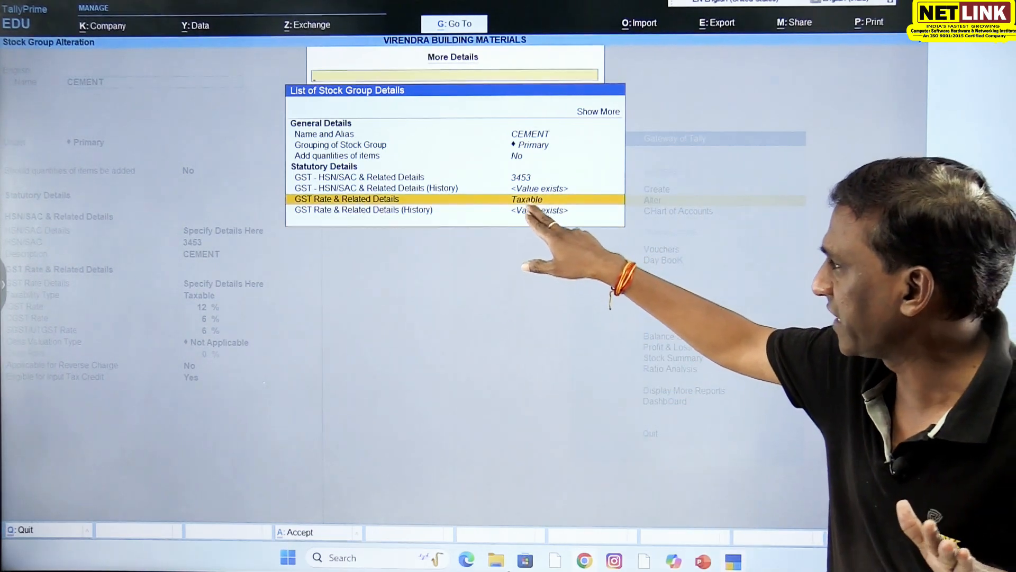
key("Return")
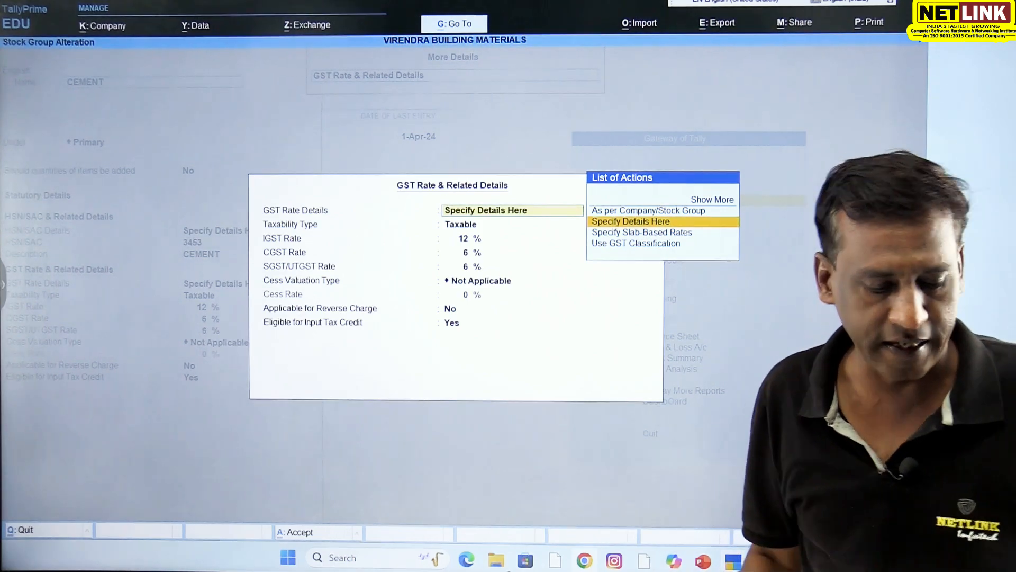
key("Escape")
key("Escape")
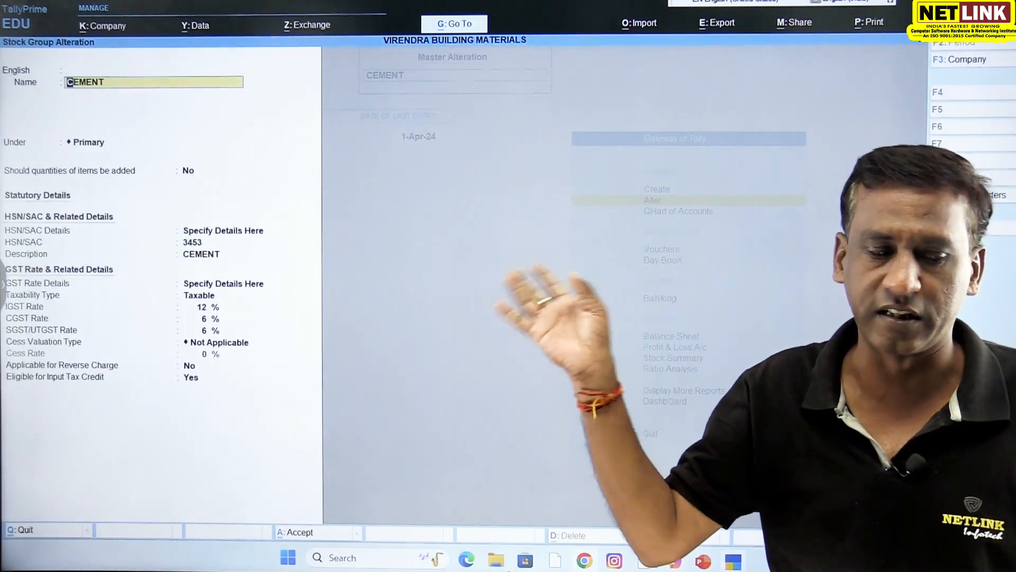
key("Escape")
key("Escape")
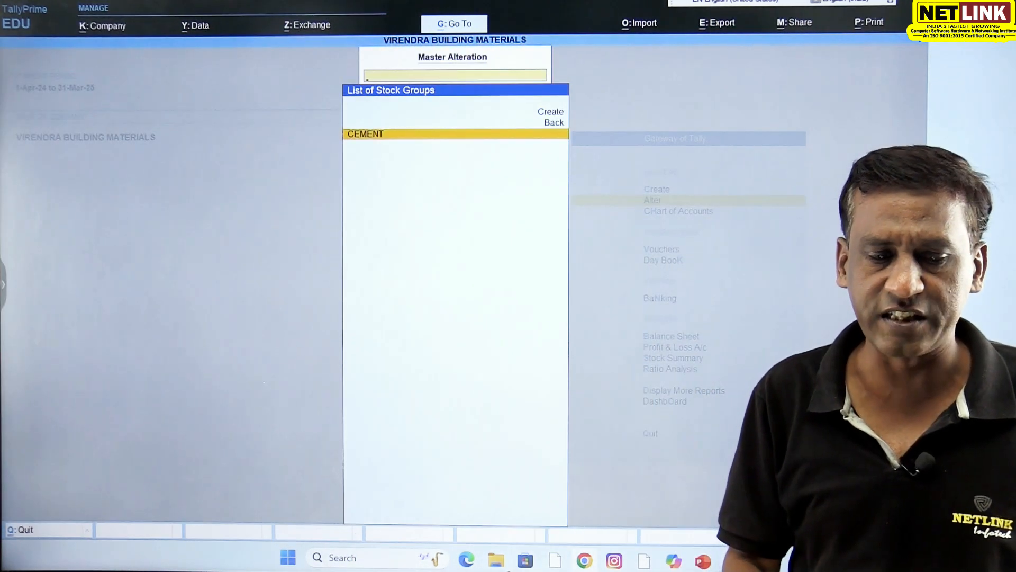
- Open the CEMENT stock group's GST Rate & Related Details and set the IGST rate to 28%, with CGST and SGST at 14% each
key("Return")
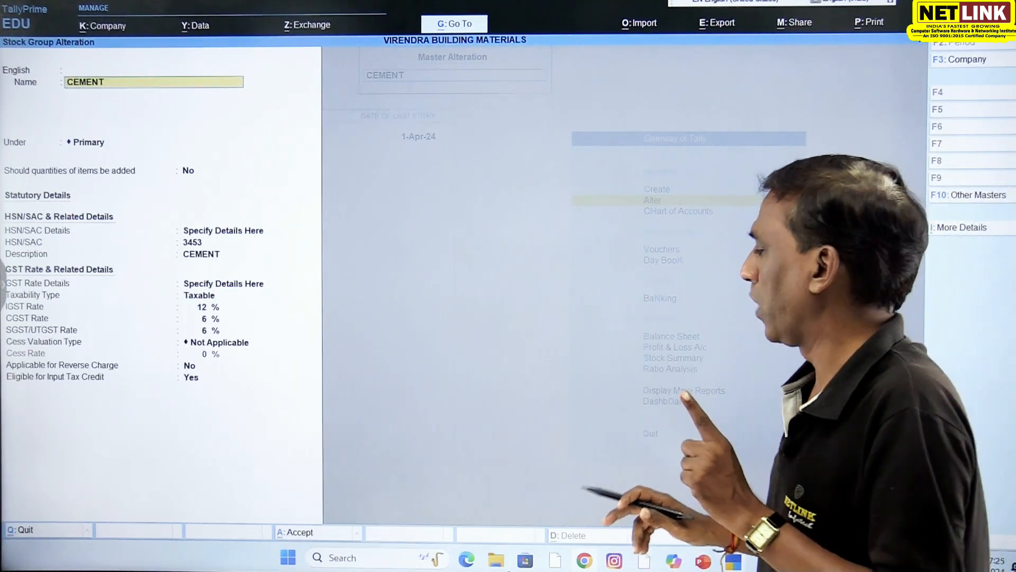
key("ctrl+i")
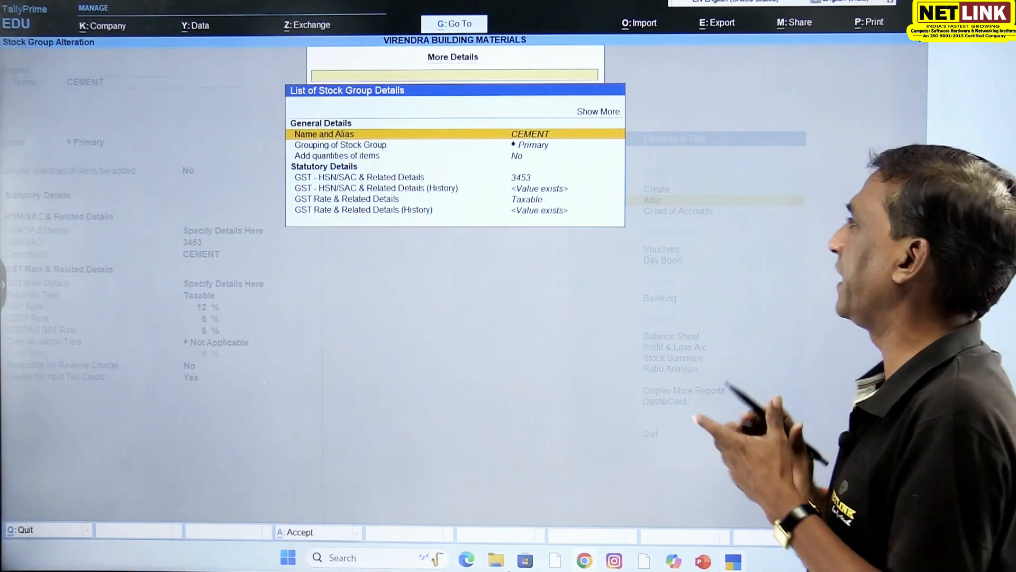
left_click(530, 200)
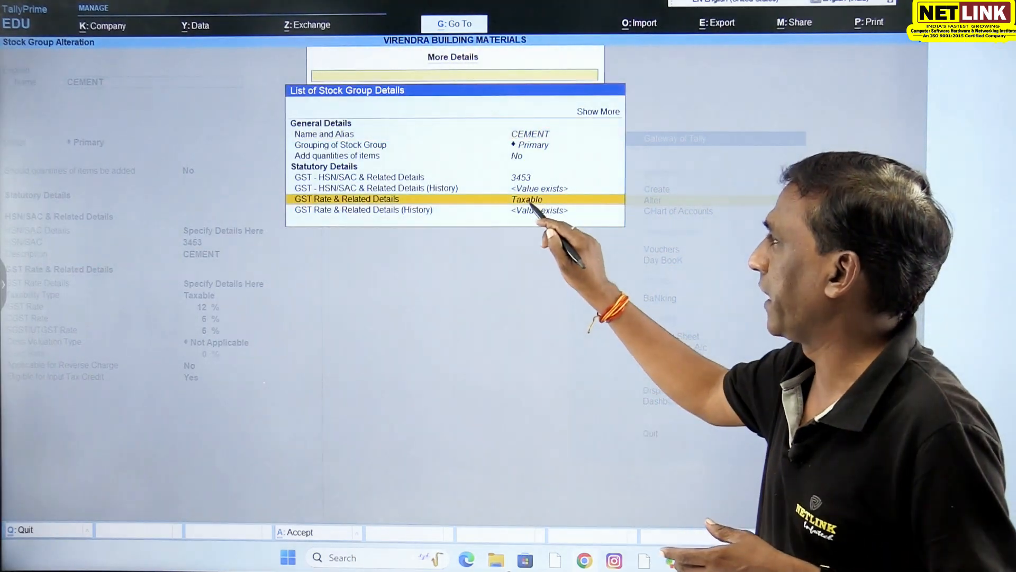
left_click(533, 200)
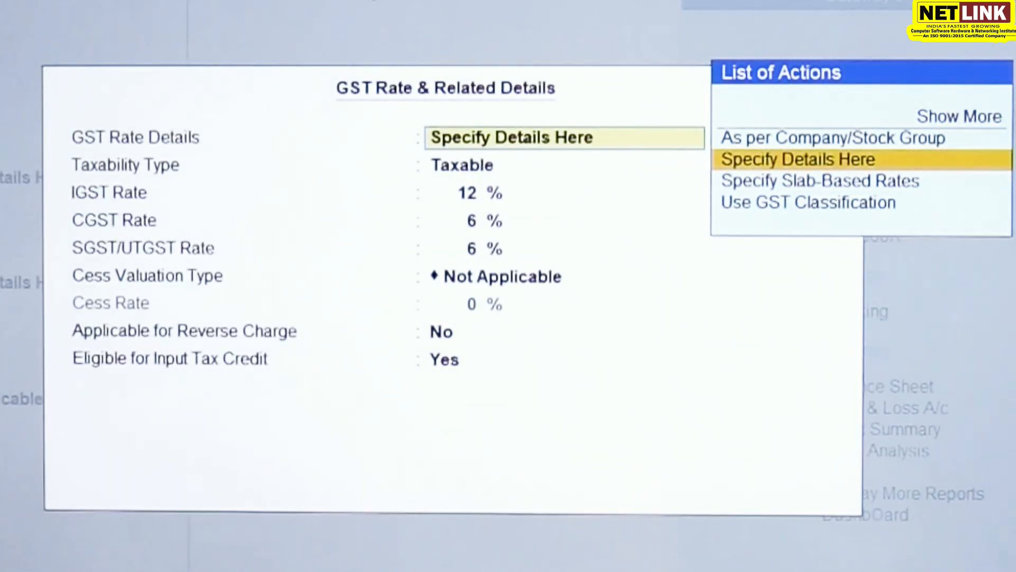
key("Return")
key("Return")
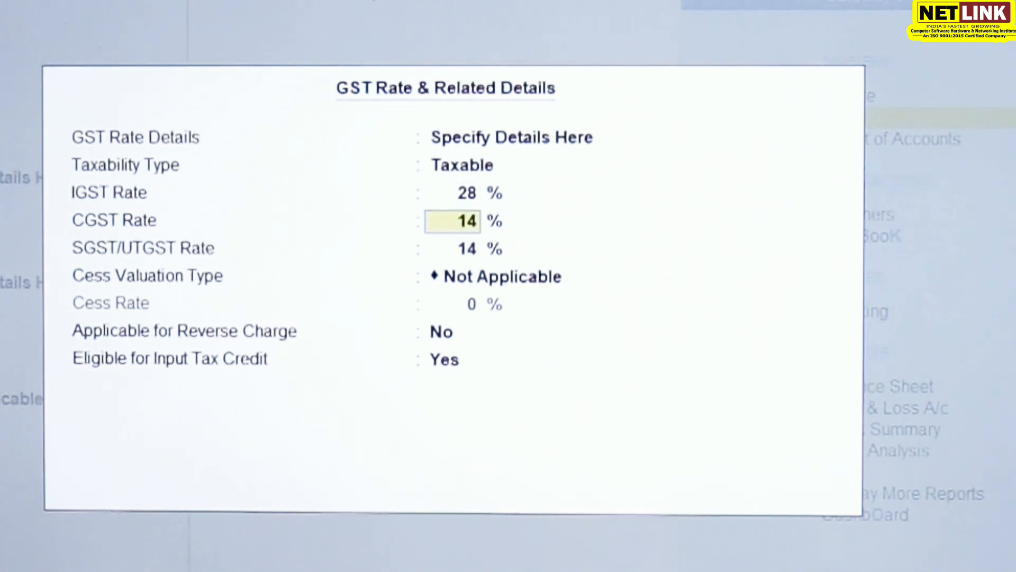
key("Return")
key("Return")
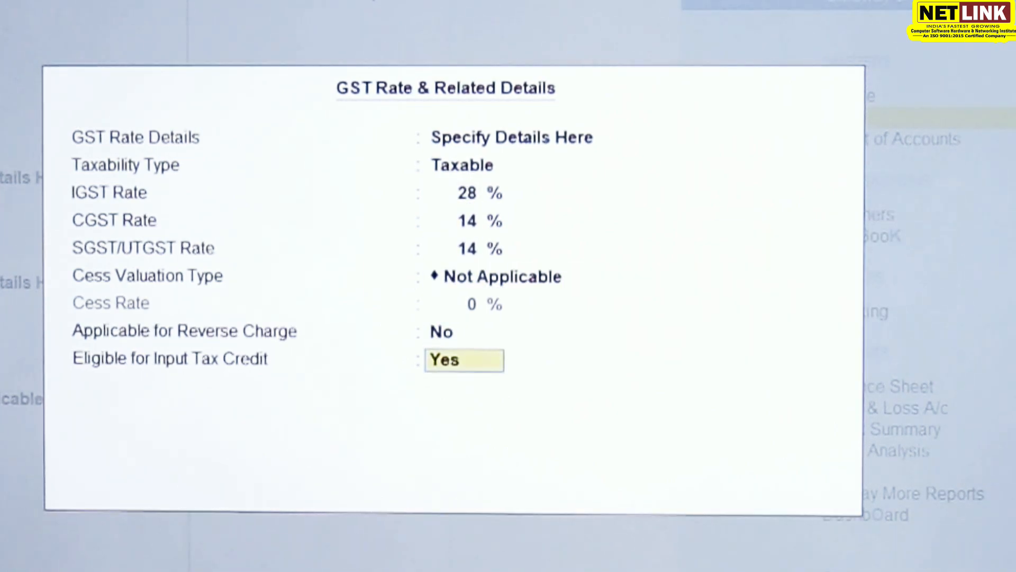
key("Return")
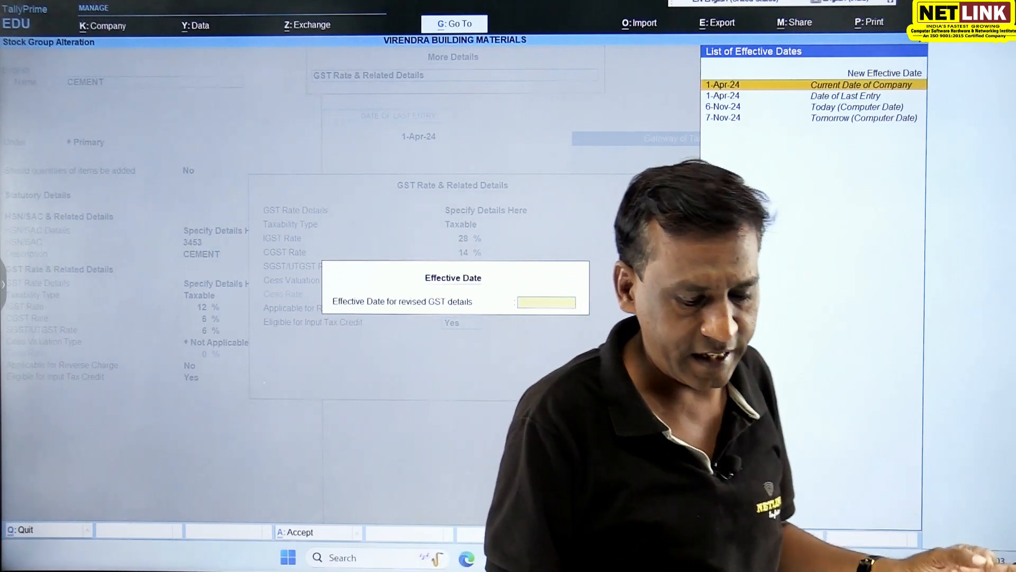
- Set the revised GST details to take effect from 1-10-2024, save the CEMENT group and return to the Gateway of Tally
type("1-10-2024")
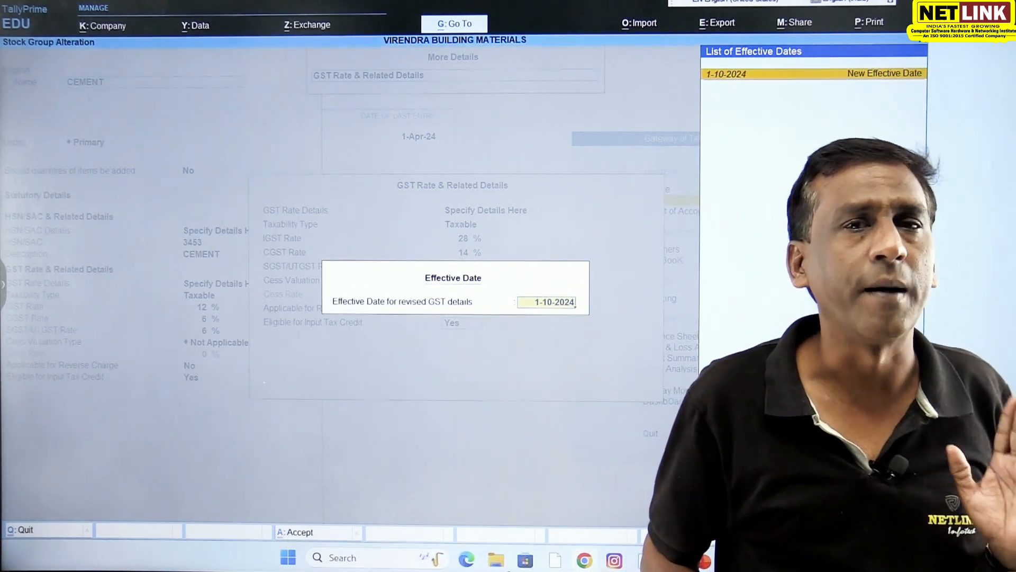
key("Return")
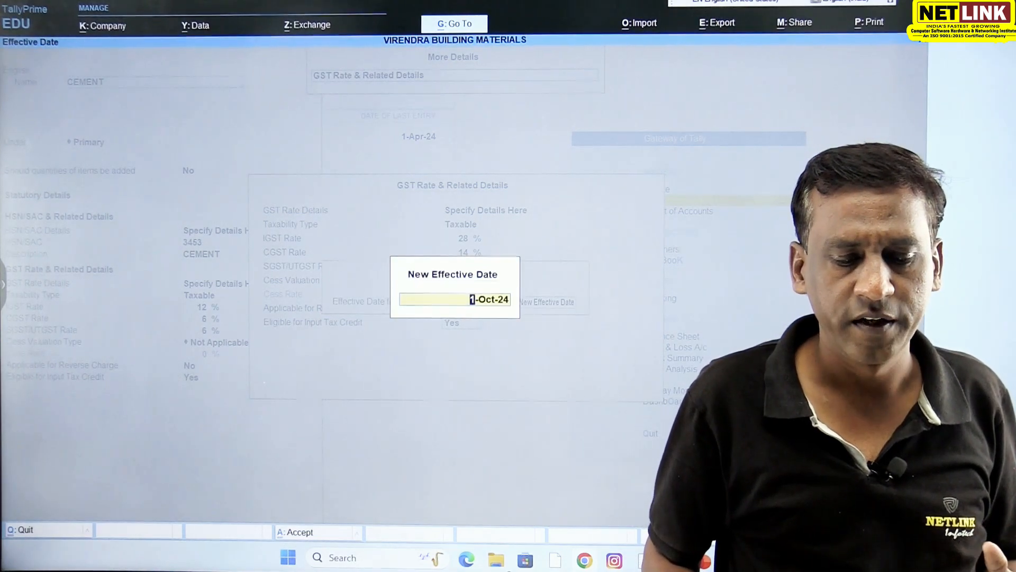
key("Return")
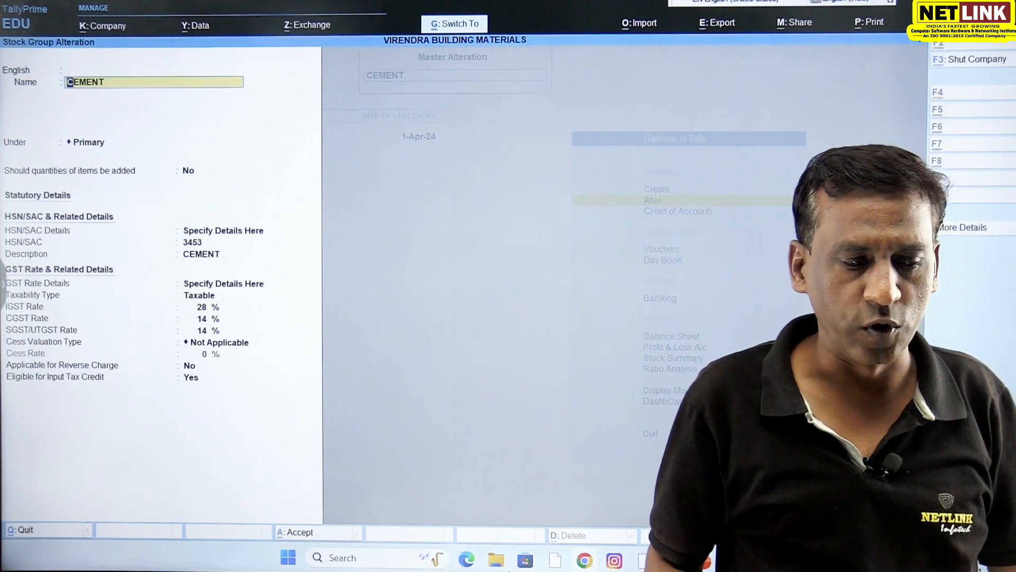
key("ctrl+a")
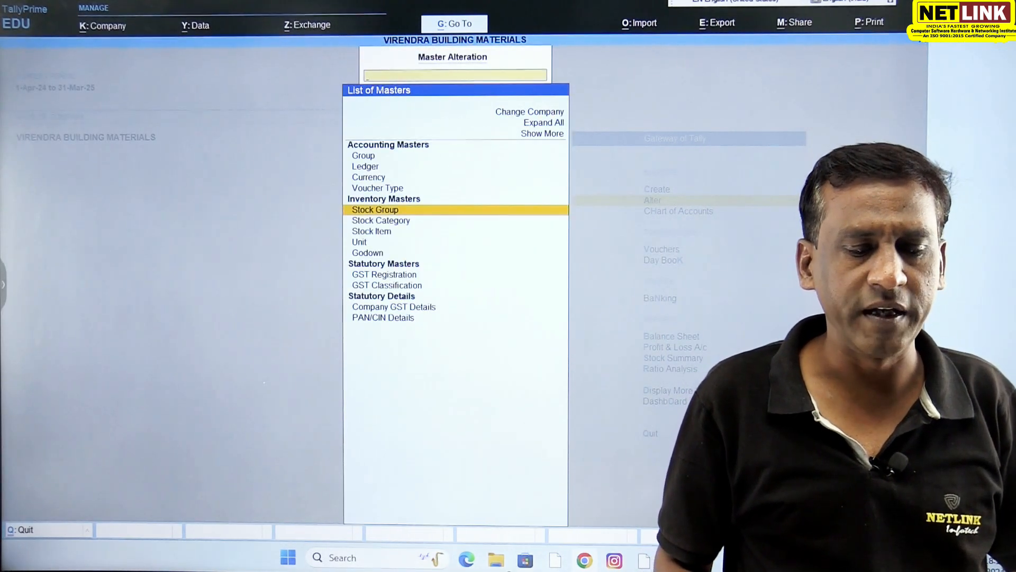
key("Escape")
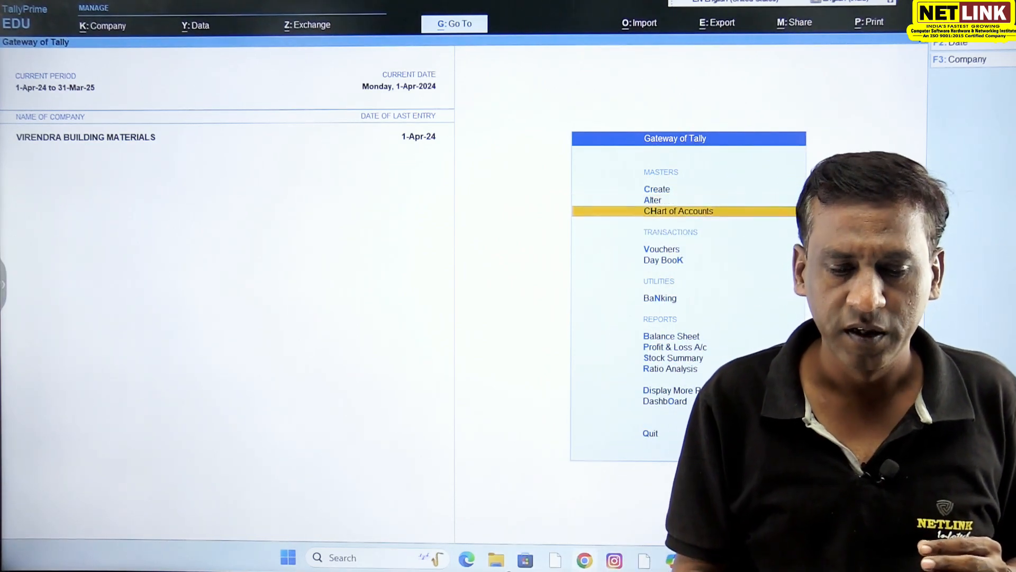
- Start a purchase voucher dated 1-Oct-24 with supplier invoice number 2 and the same invoice date
key("Return")
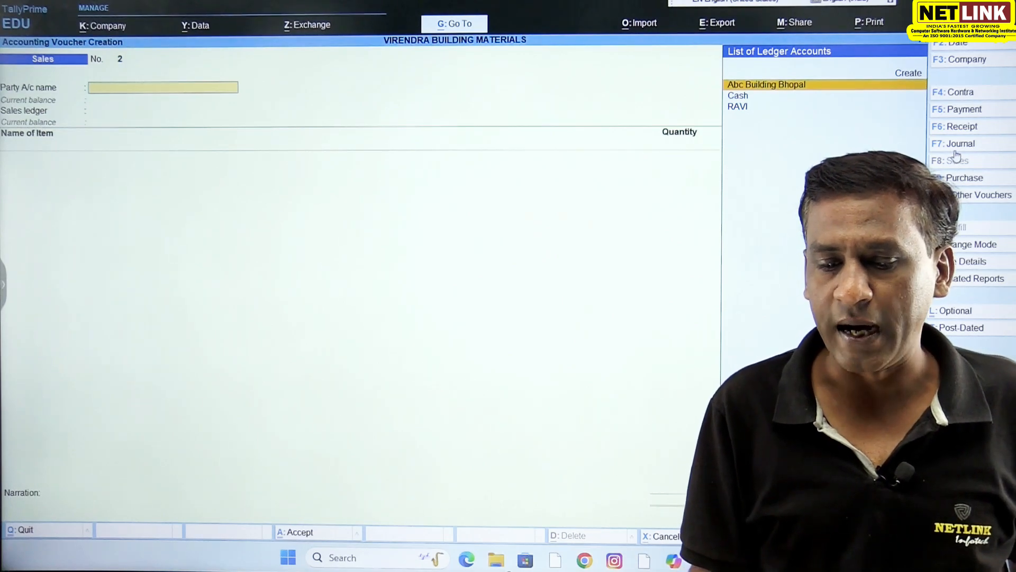
left_click(960, 180)
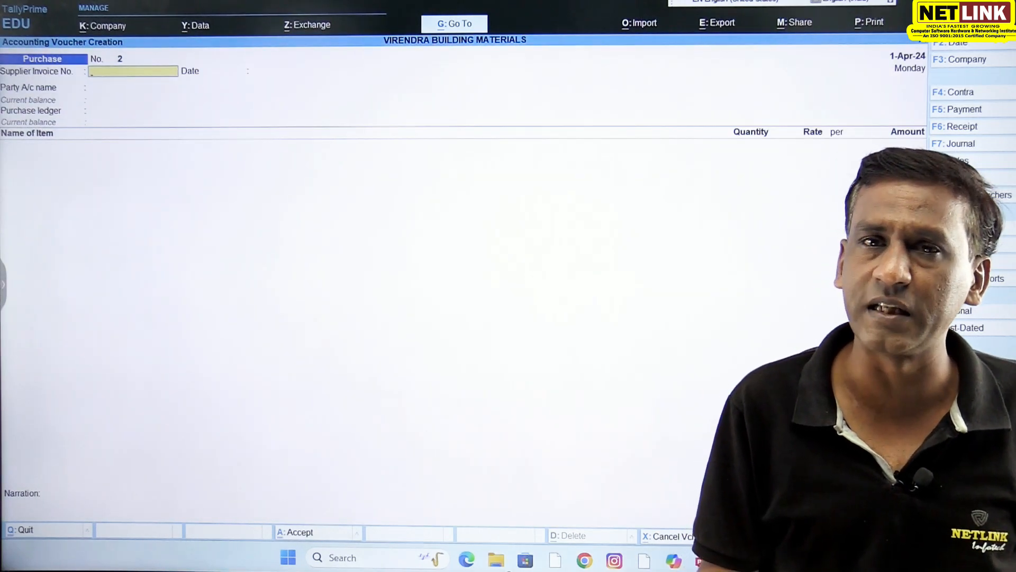
left_click(957, 45)
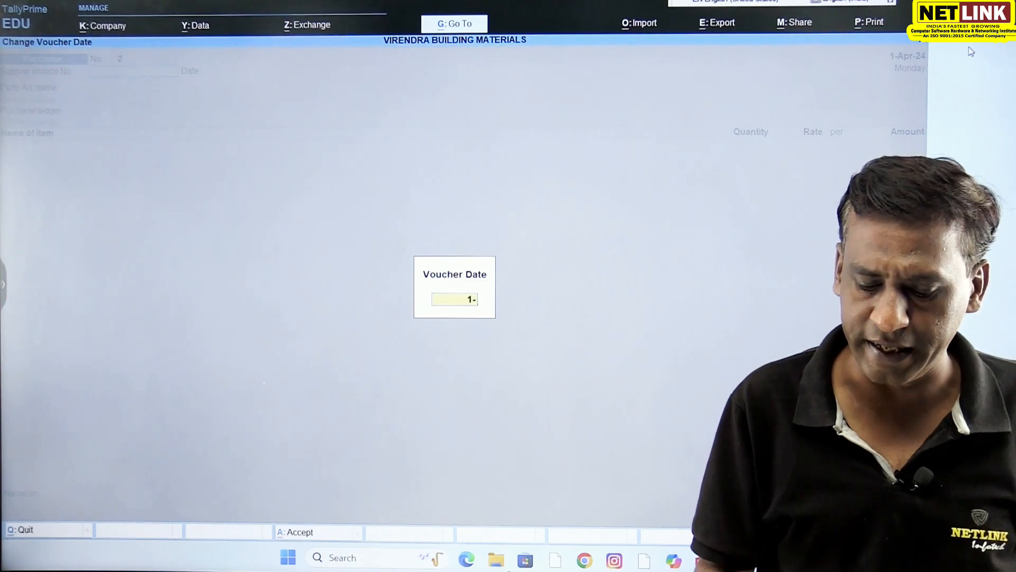
key("Return")
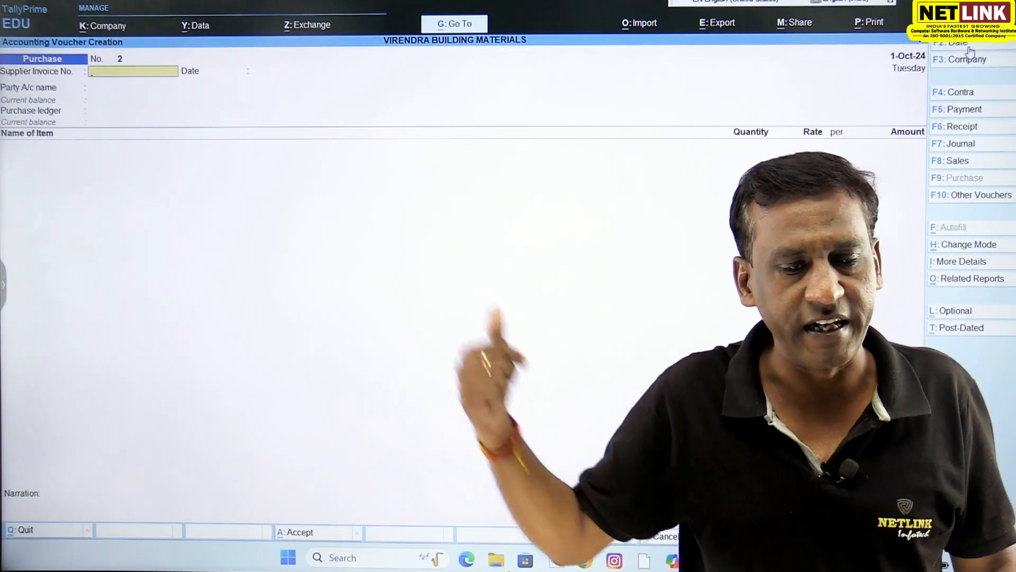
type("2")
key("Return")
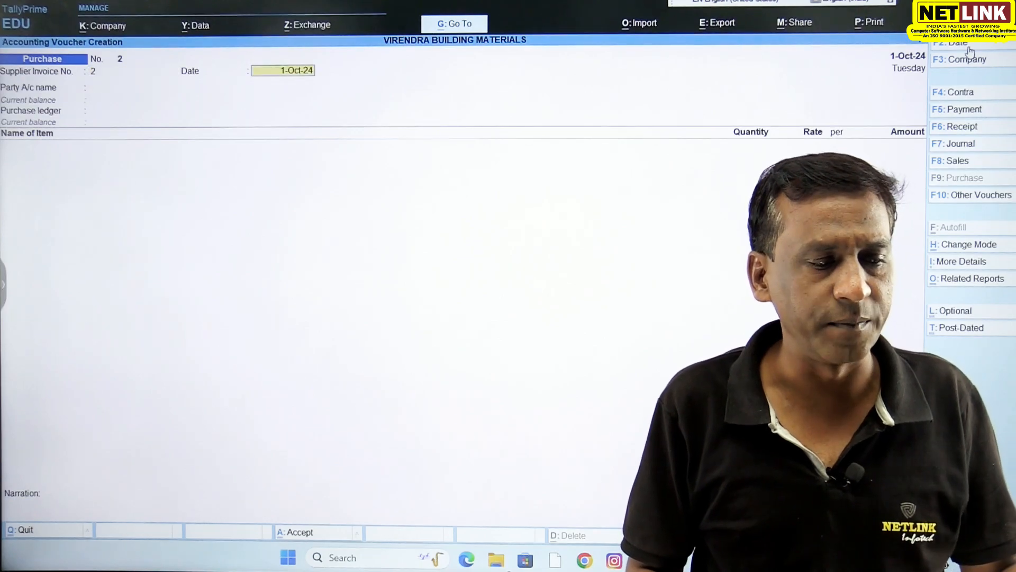
key("Return")
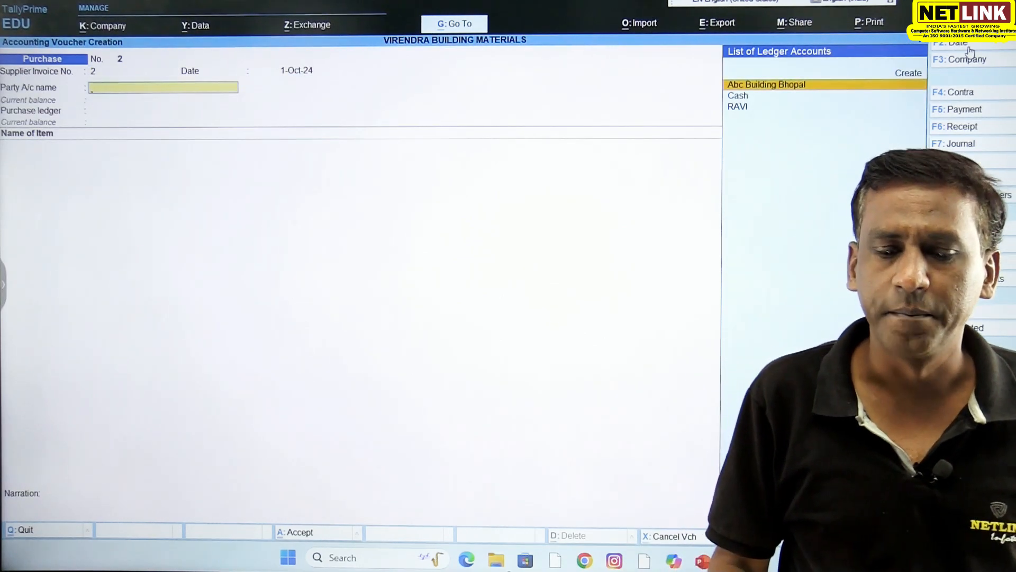
- Choose Abc Building Bhopal as the purchase party, accept its details and use the Purchase ledger
key("Return")
key("ctrl+a")
key("ctrl+a")
key("Return")
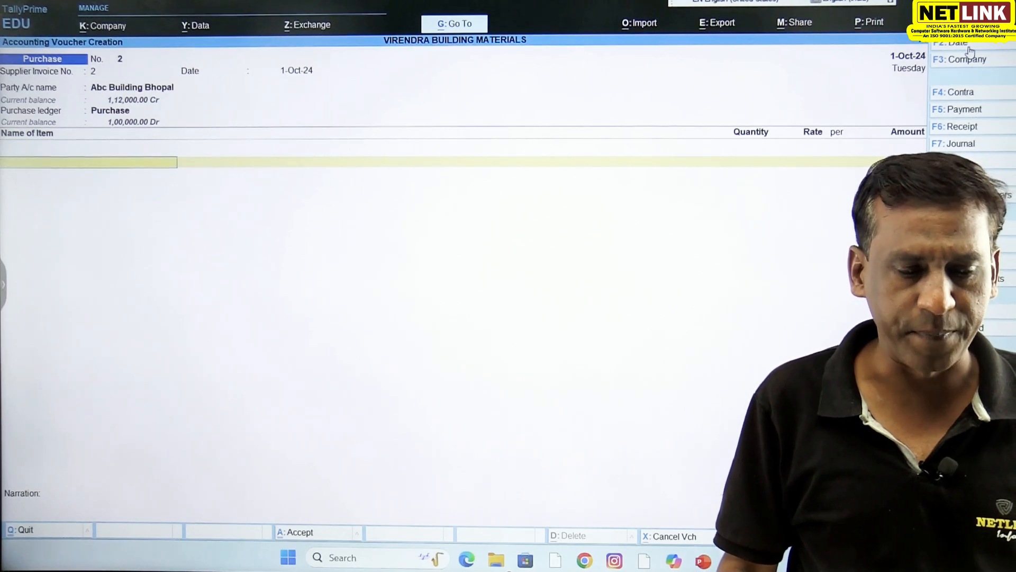
- Enter 10 Bag of Acc Cement at a rate of 1,000.00, with GST rate details as per Masters/Company
type("A")
key("Return")
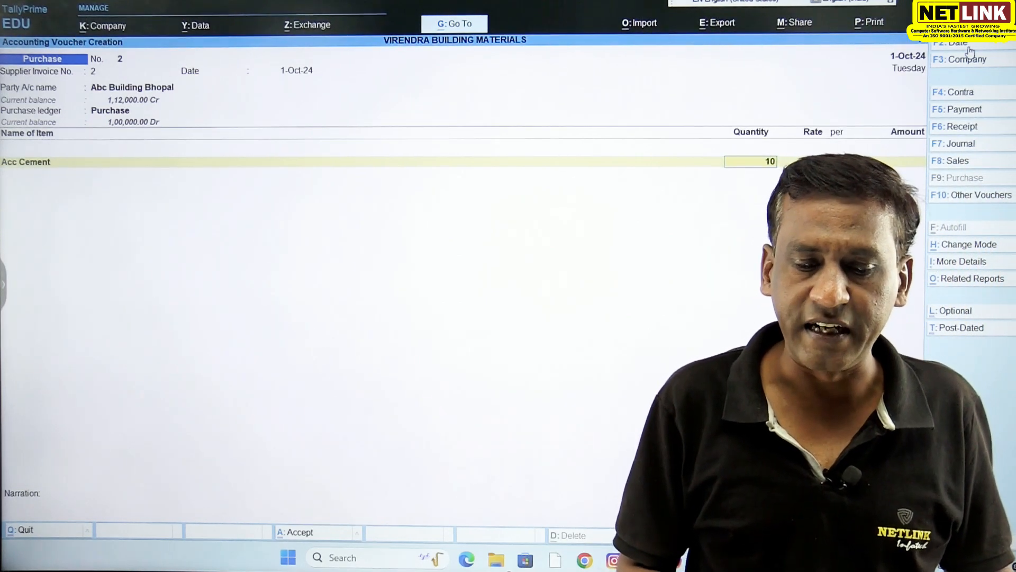
key("Return")
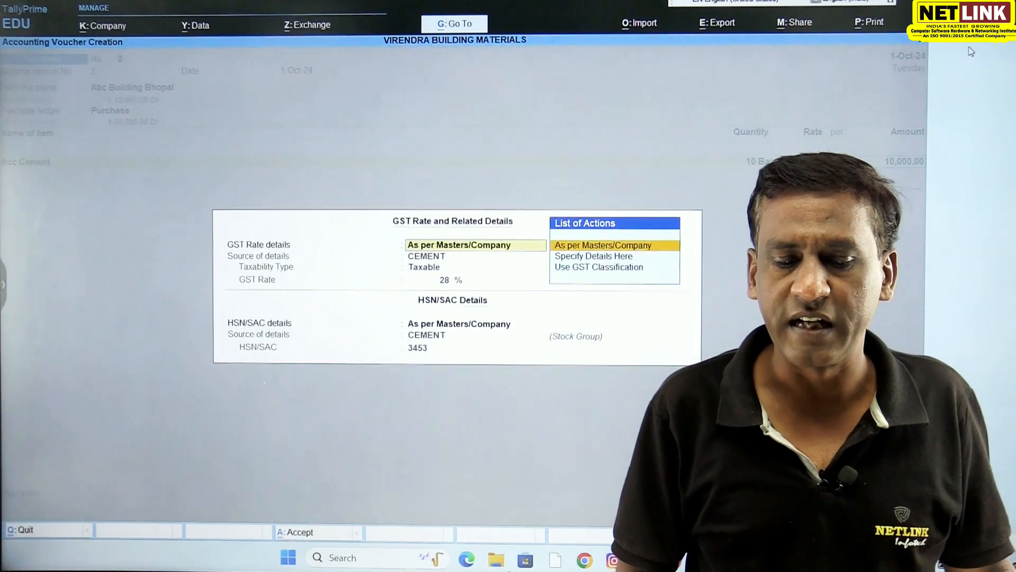
key("Return")
key("Return")
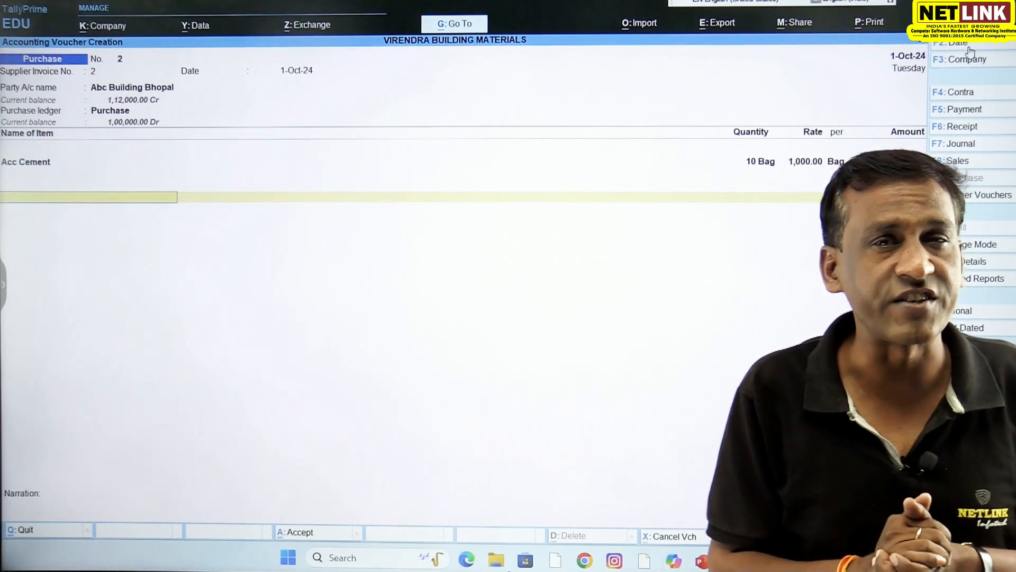
- Add the CGST and SGST ledgers to the purchase voucher and end the ledger list
type("C")
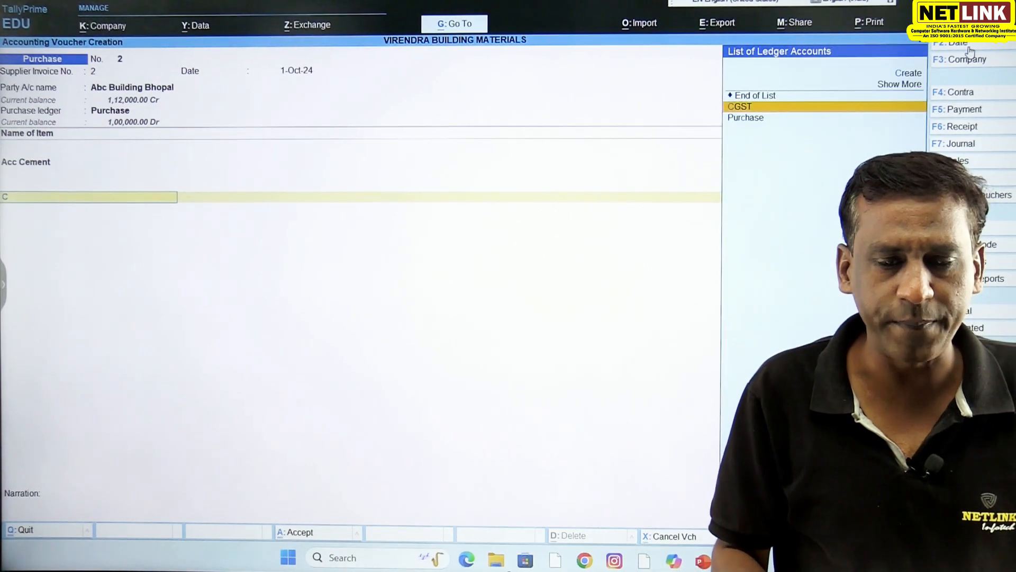
key("Return")
key("Return")
type("S")
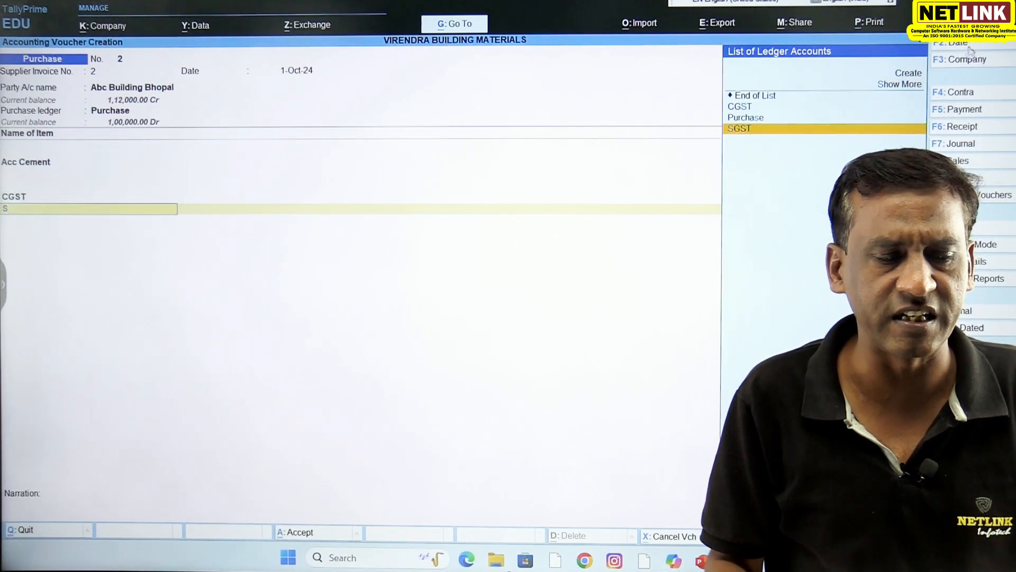
key("Return")
key("Return")
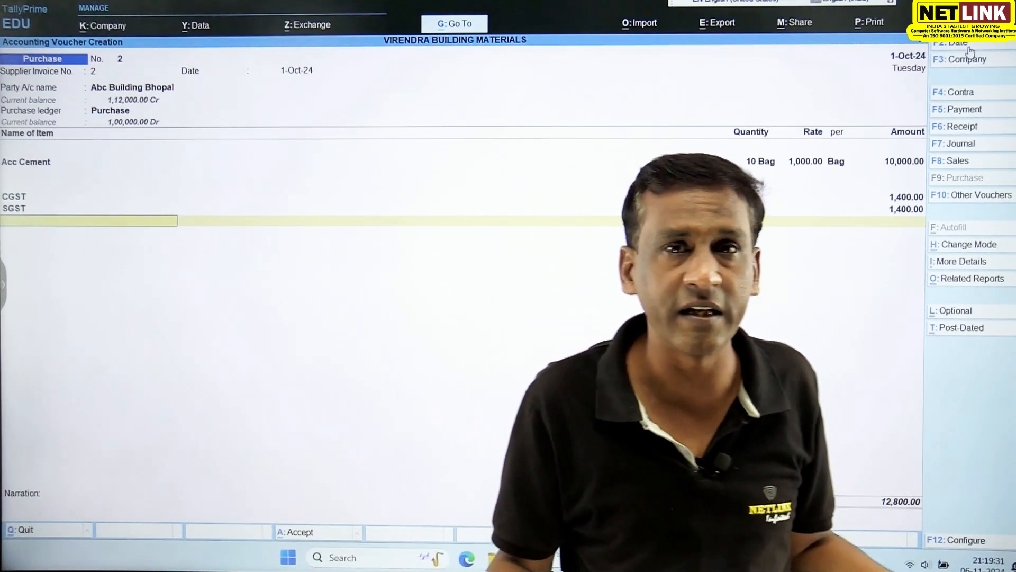
key("Return")
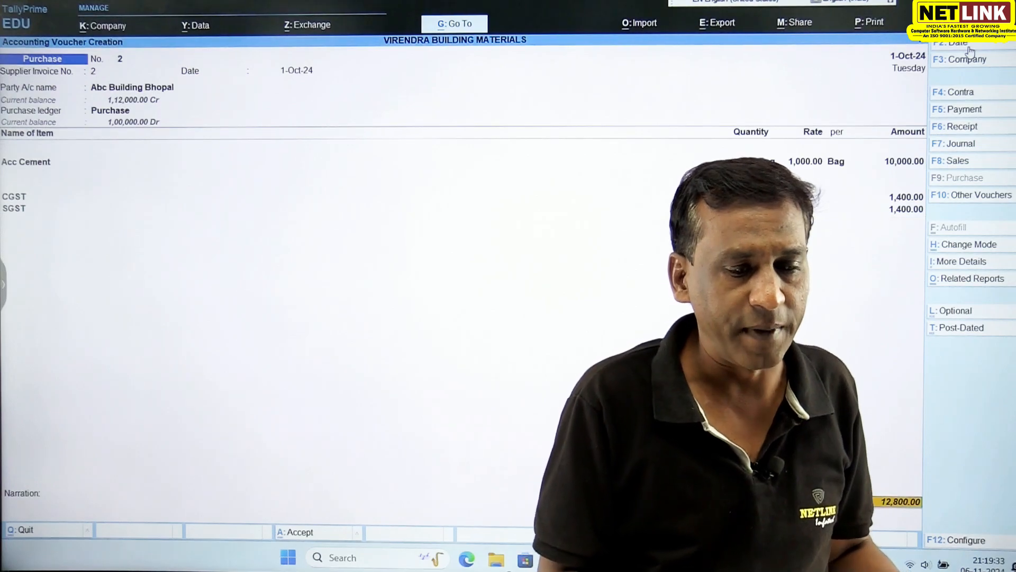
- Preview the purchase voucher's invoice at enlarged size and examine its GST rate and tax lines
key("alt+p")
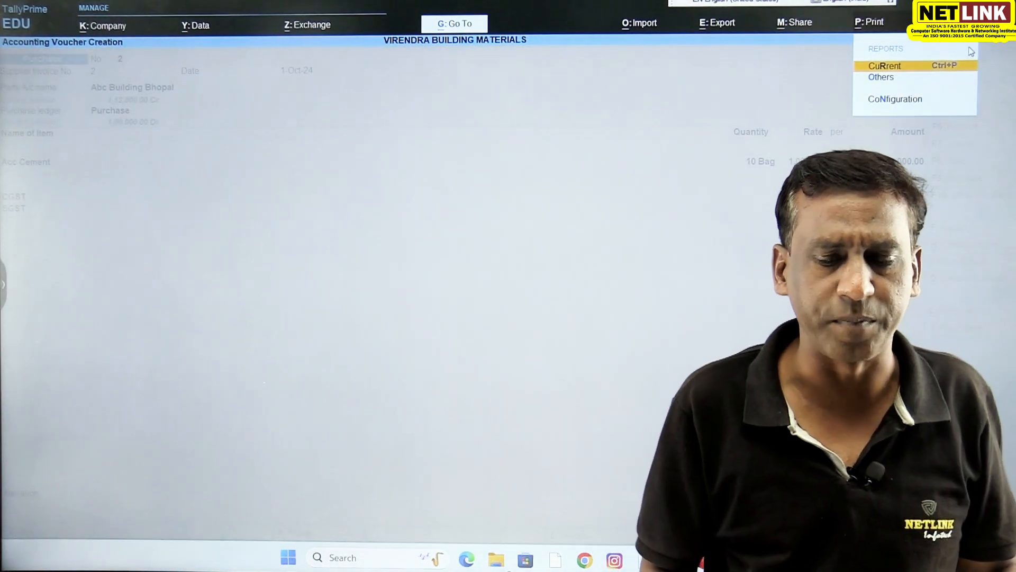
key("Return")
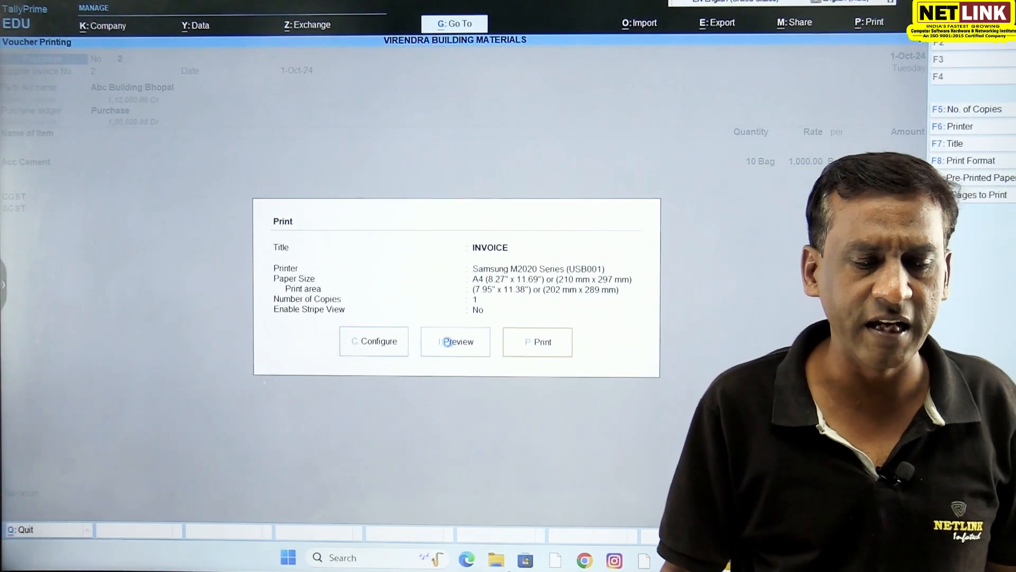
left_click(446, 342)
left_click(591, 505)
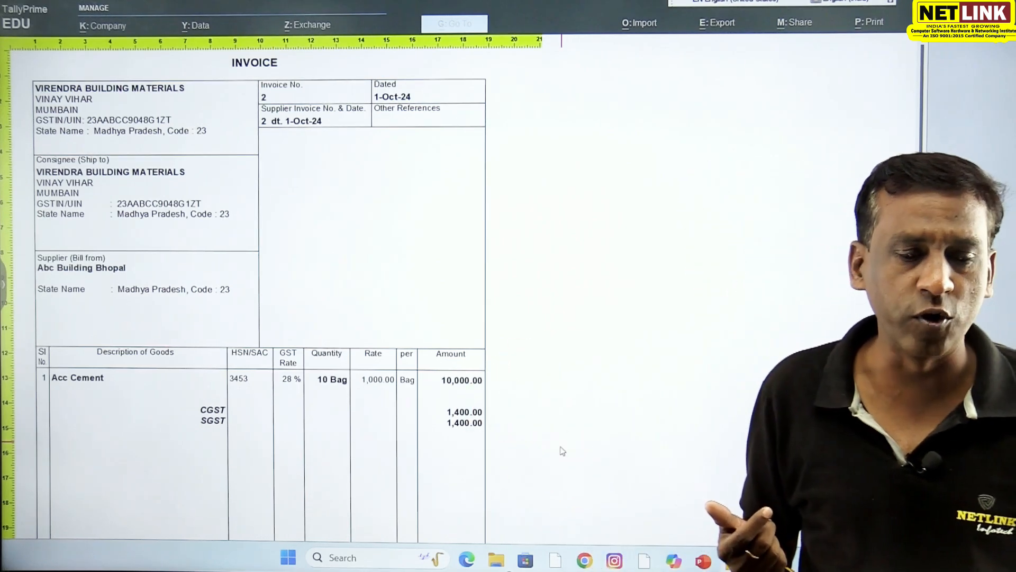
- Close the invoice preview and save the purchase voucher
key("Escape")
key("Escape")
key("Escape")
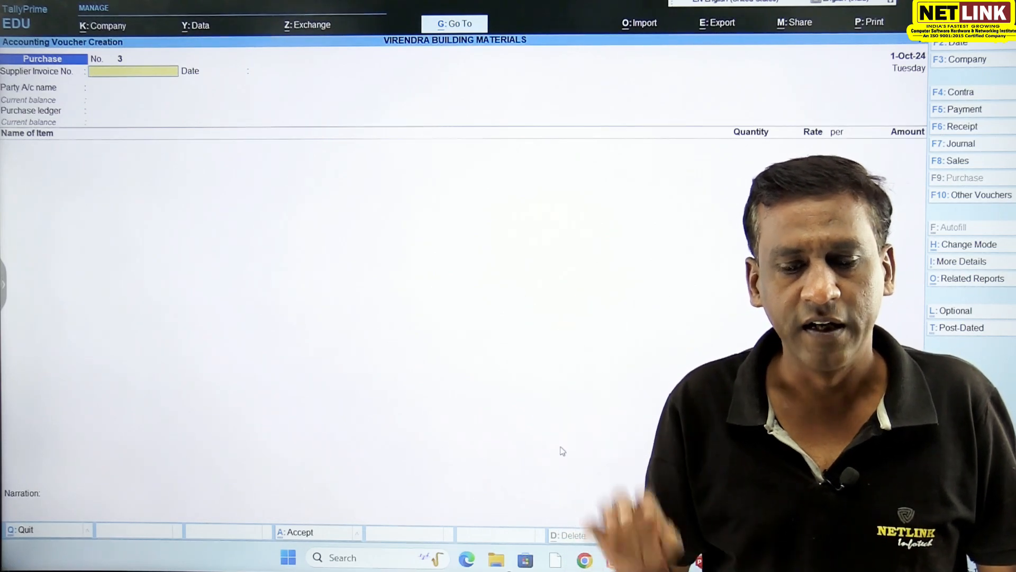
- Start a sales voucher, choose the customer's ledger as the party, accept the party details and use the SALES ledger
left_click(965, 166)
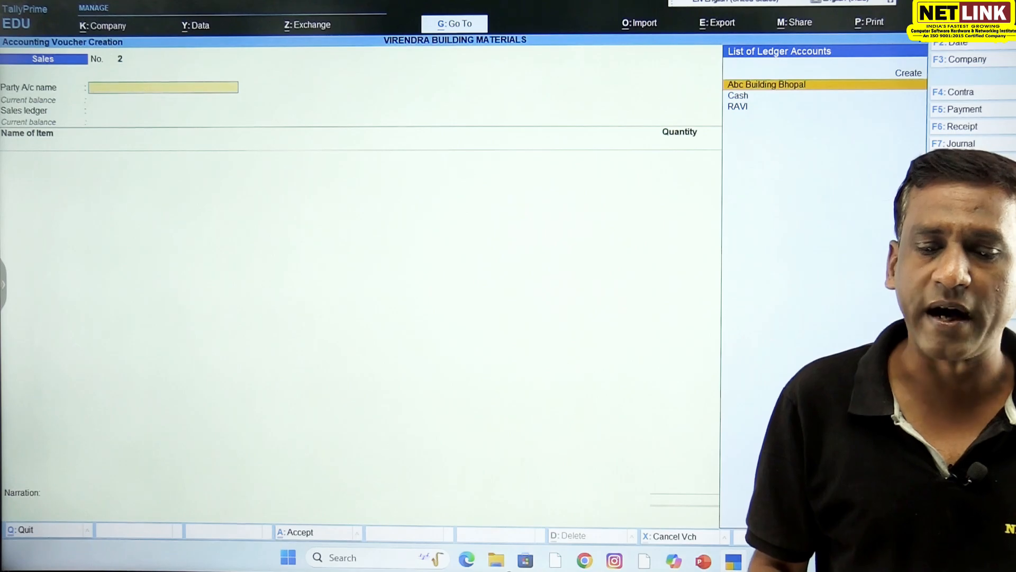
key("Down")
key("Down")
key("Return")
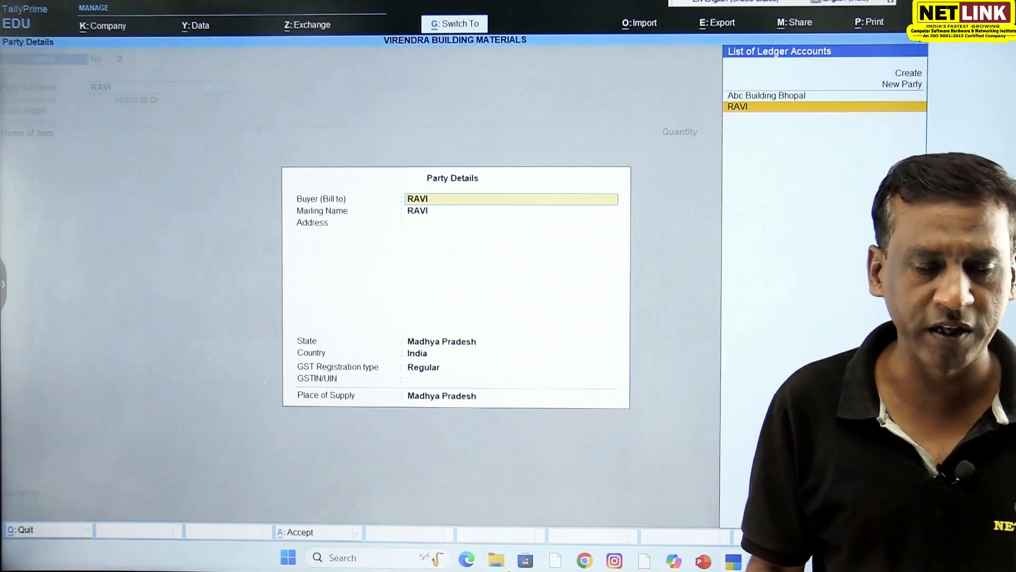
key("ctrl+a")
key("Return")
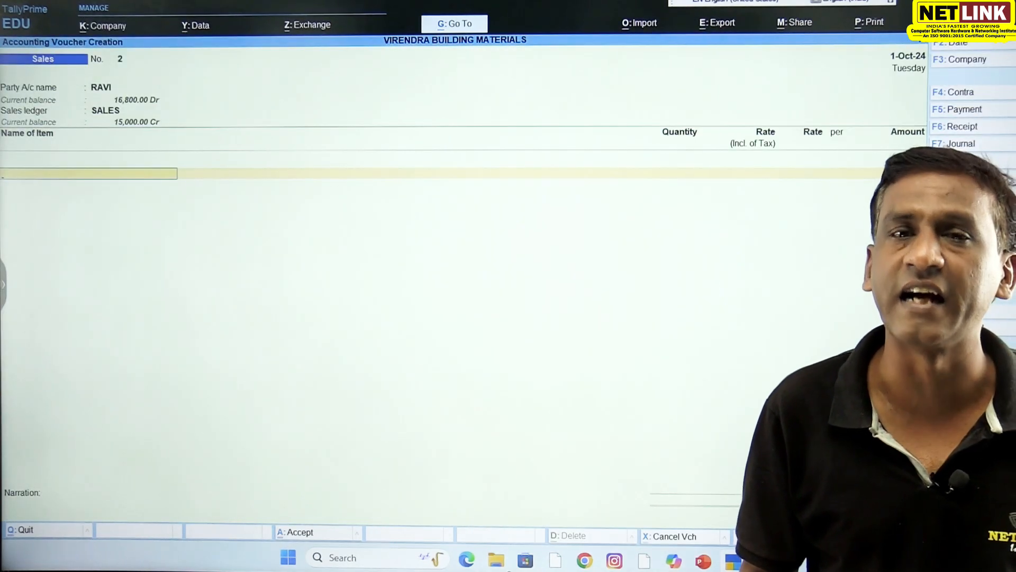
- Enter a sale of 10 Bag of Acc Cement at 1,500.00 per Bag in the 1-Oct-24 voucher
type("A")
key("Return")
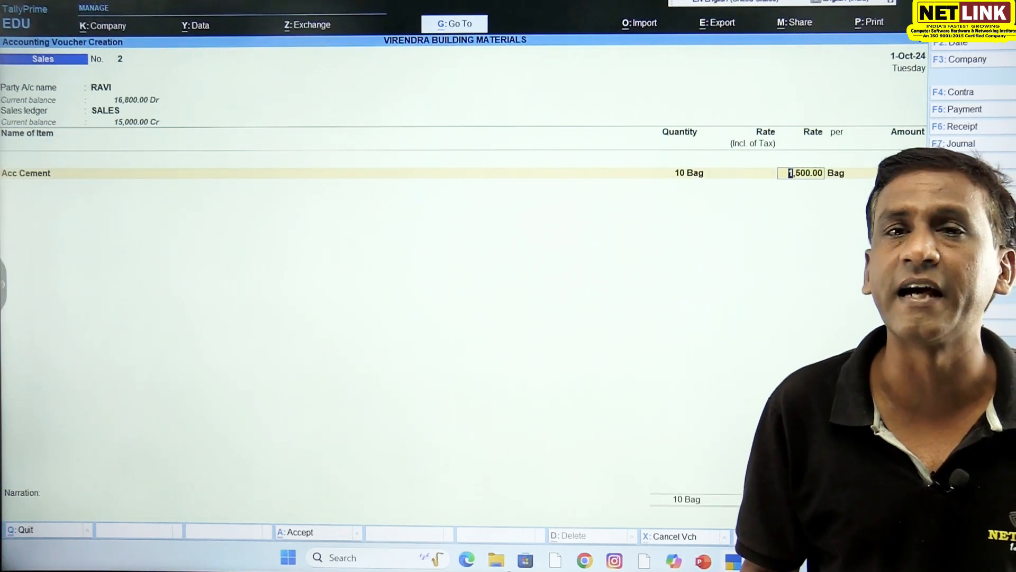
key("Return")
- Add the CGST and SGST ledgers to the sales voucher below the Acc Cement line
key("Return")
key("Return")
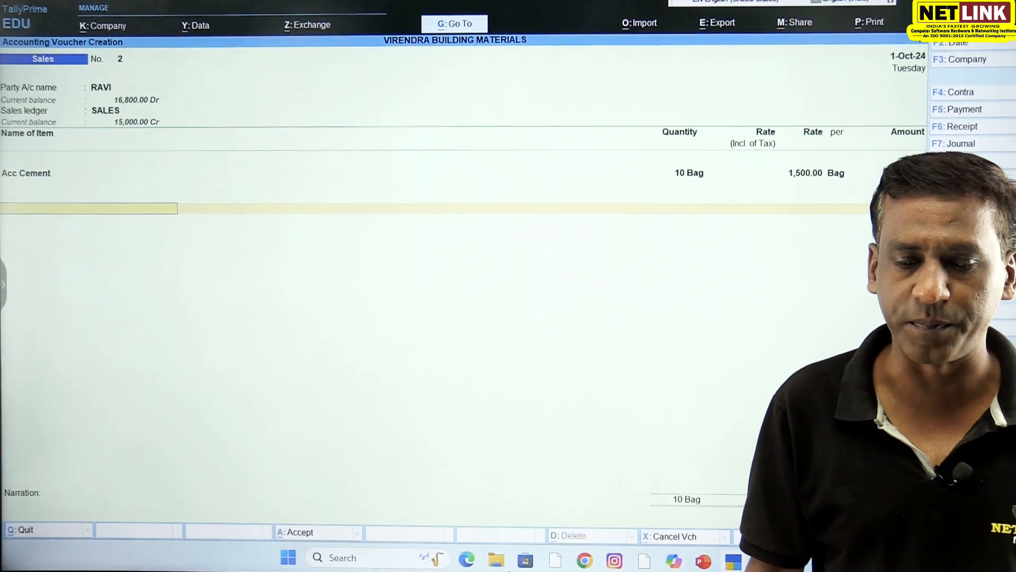
type("c")
key("Return")
type("s")
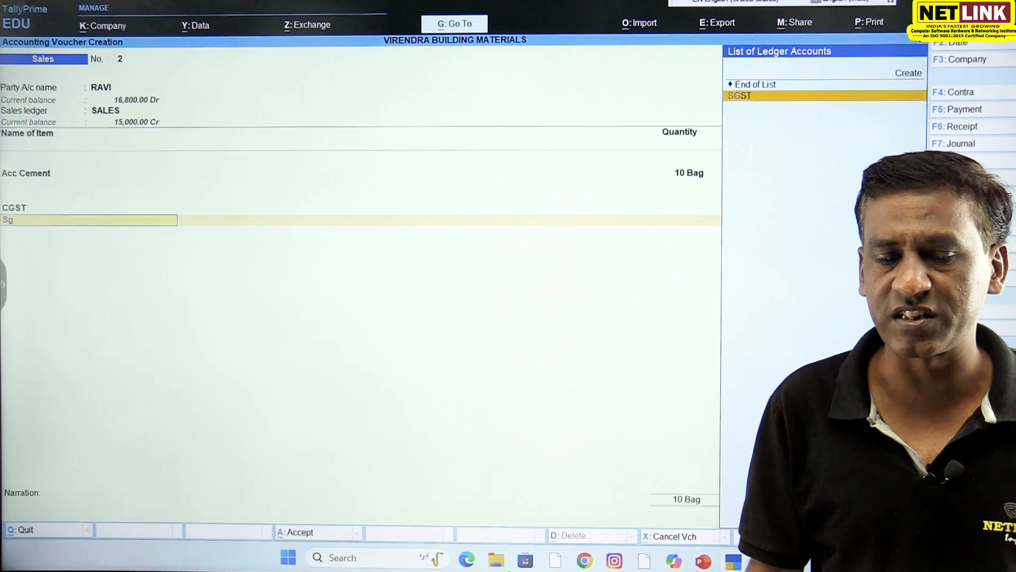
key("Return")
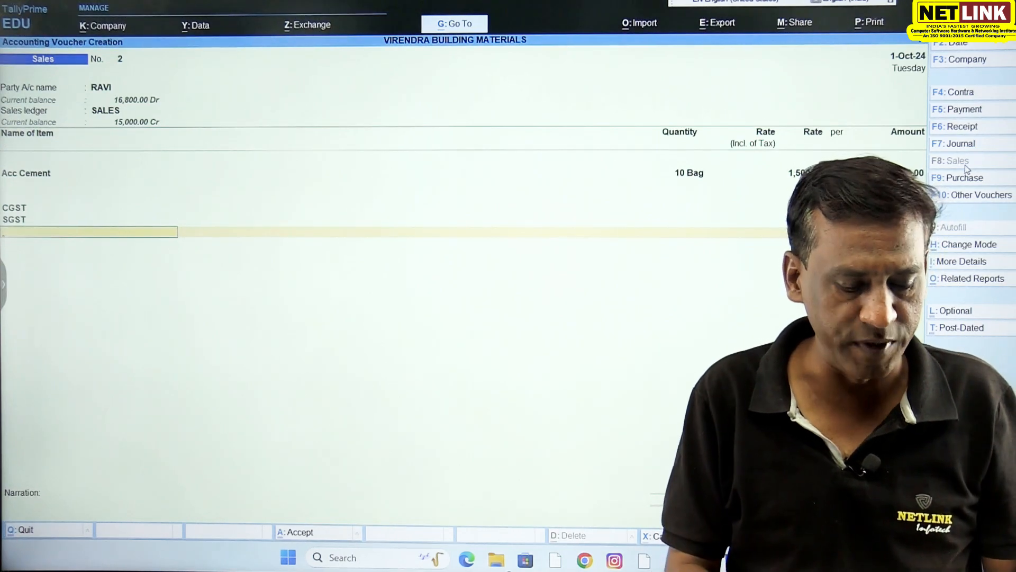
key("alt+p")
key("Return")
key("i")
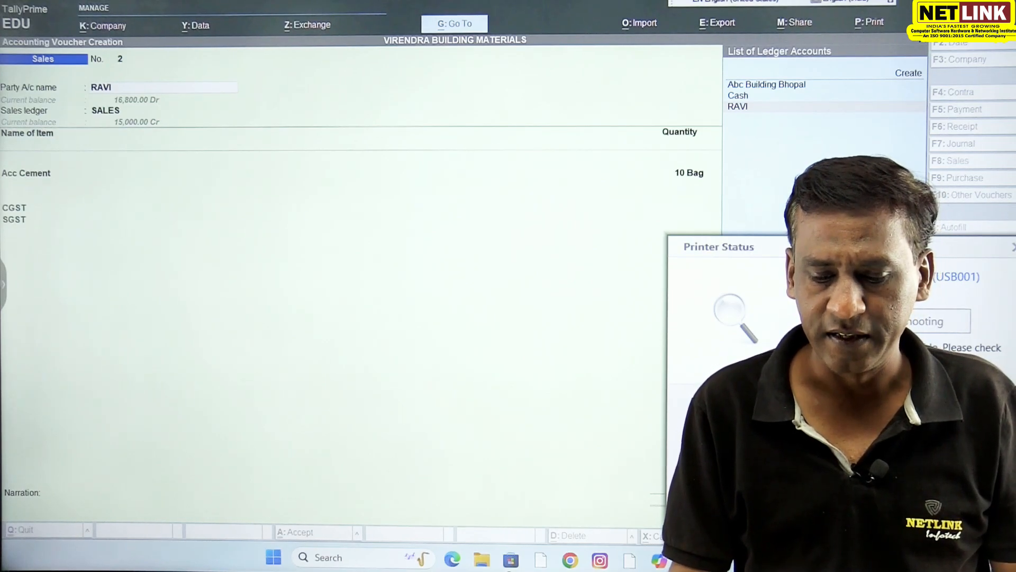
key("Escape")
left_click(550, 346)
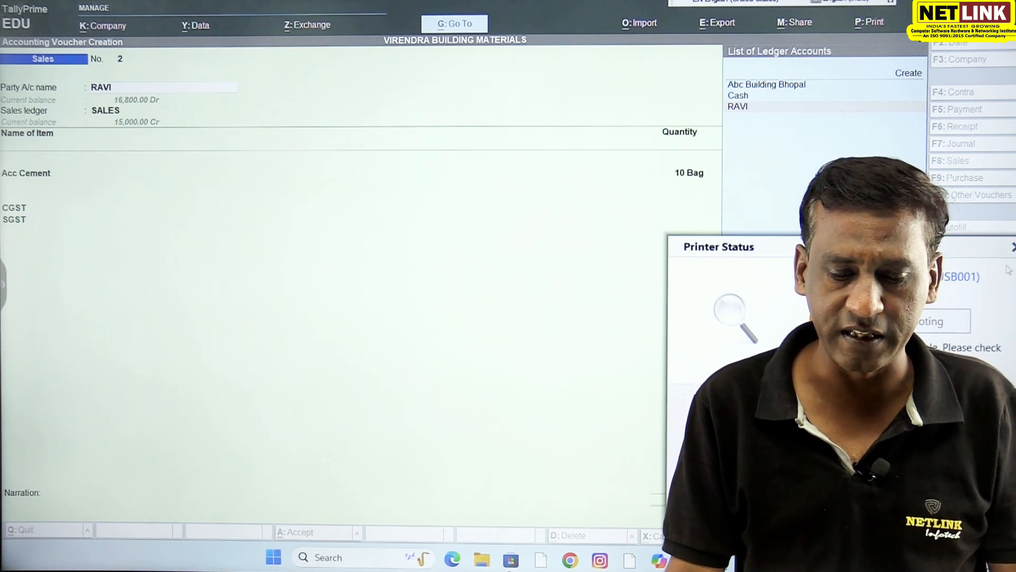
left_click(1012, 246)
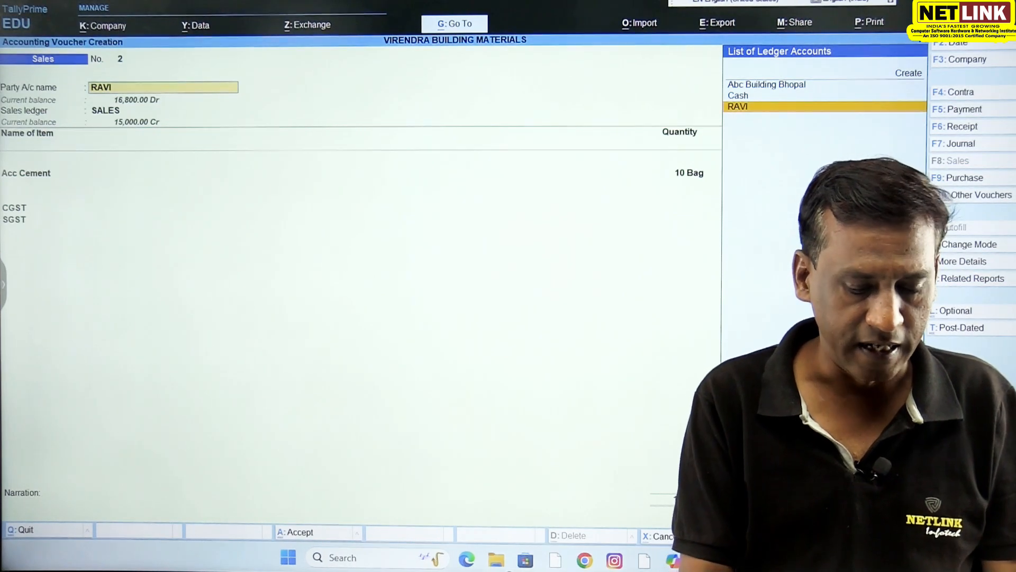
- Preview the sales voucher's tax invoice at enlarged size and examine its GST rate, tax lines and total
key("alt+p")
key("Return")
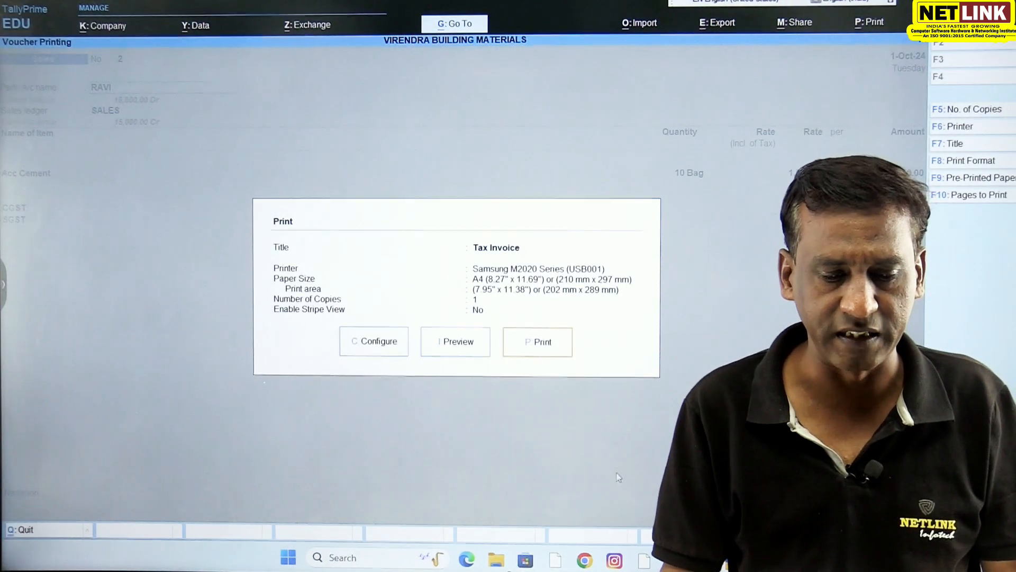
left_click(481, 353)
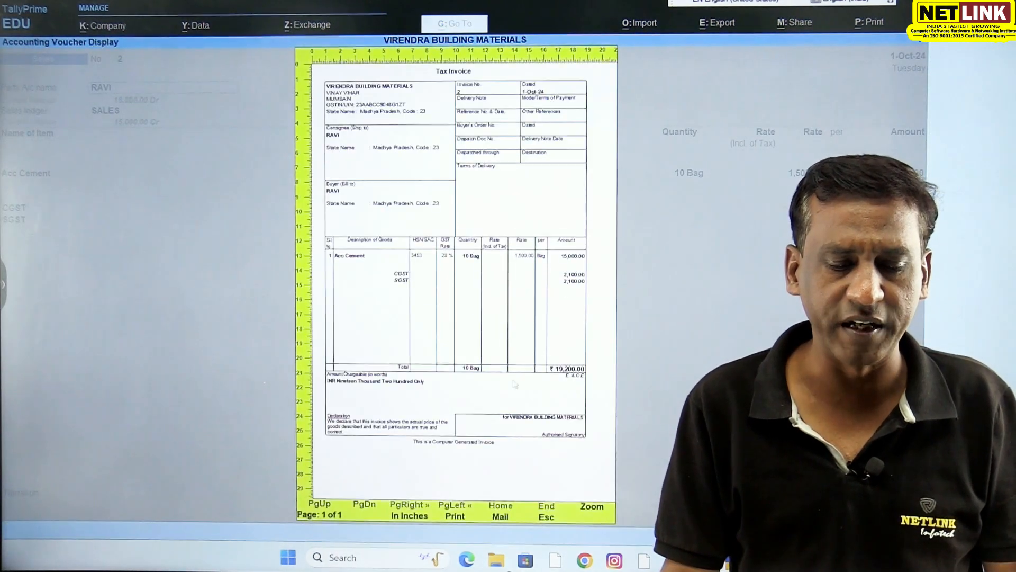
left_click(593, 507)
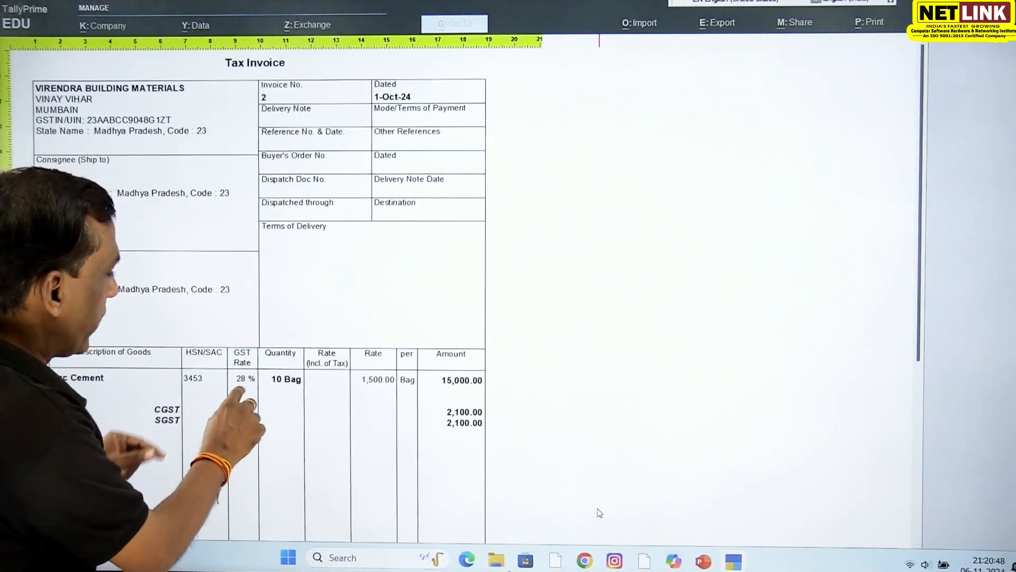
scroll(600, 512, "down", 3)
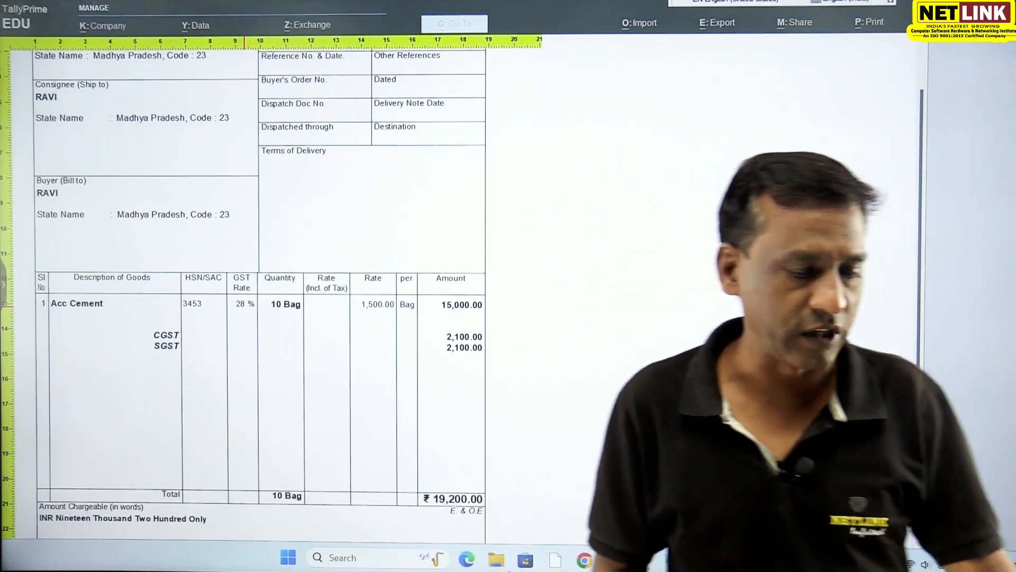
- Close the invoice preview, save the sales voucher and leave voucher entry
key("Escape")
key("Escape")
key("Escape")
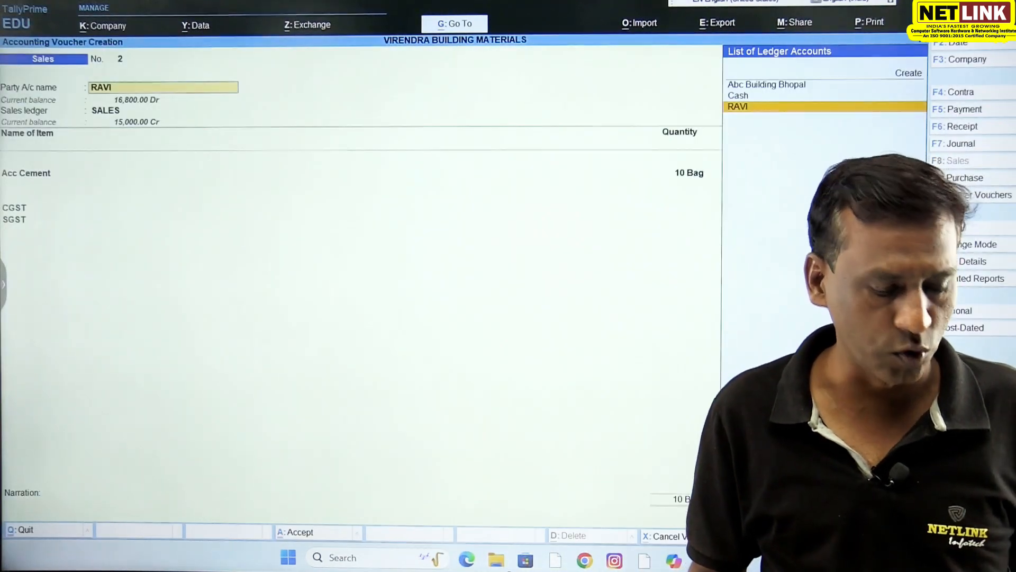
key("ctrl+a")
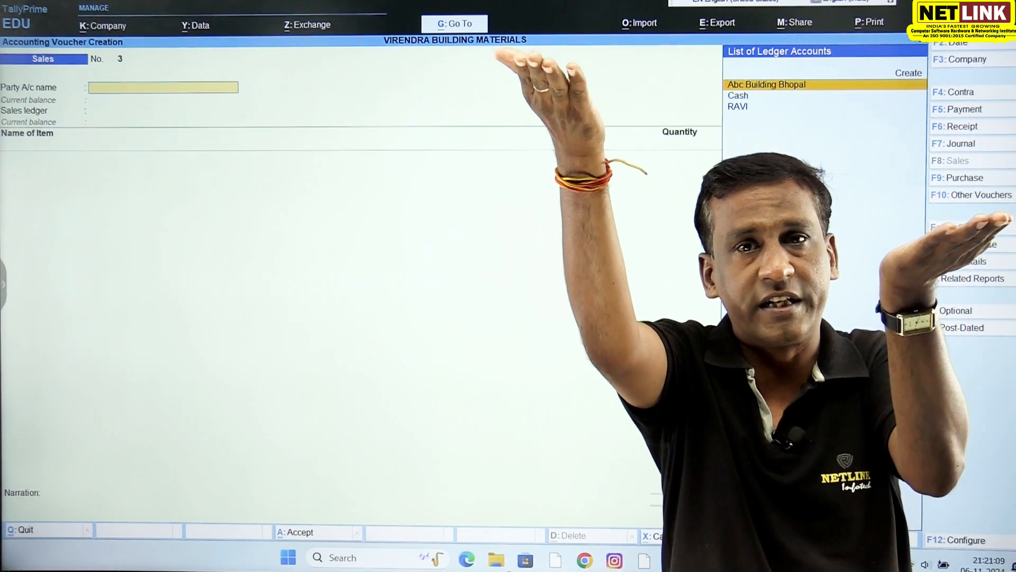
key("Escape")
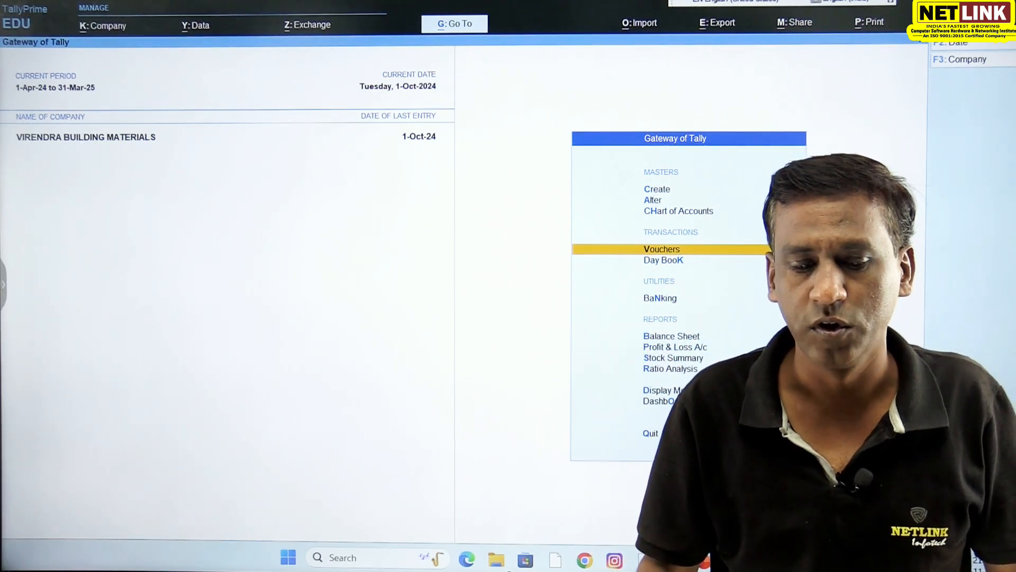
- Open the CEMENT stock group for alteration
key("Up")
key("Up")
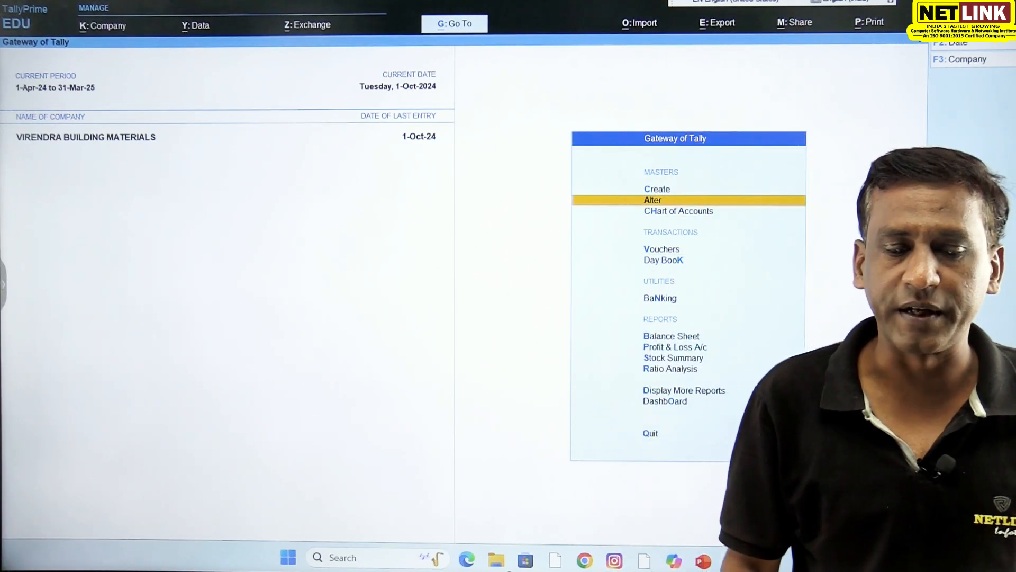
key("Return")
key("Down")
key("Down")
key("Down")
key("Down")
key("Down")
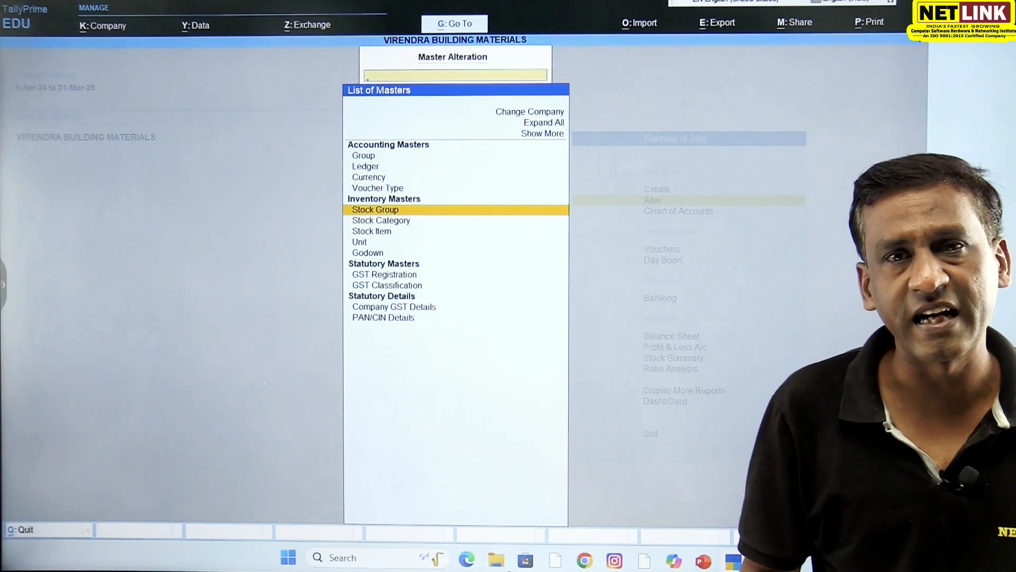
key("Return")
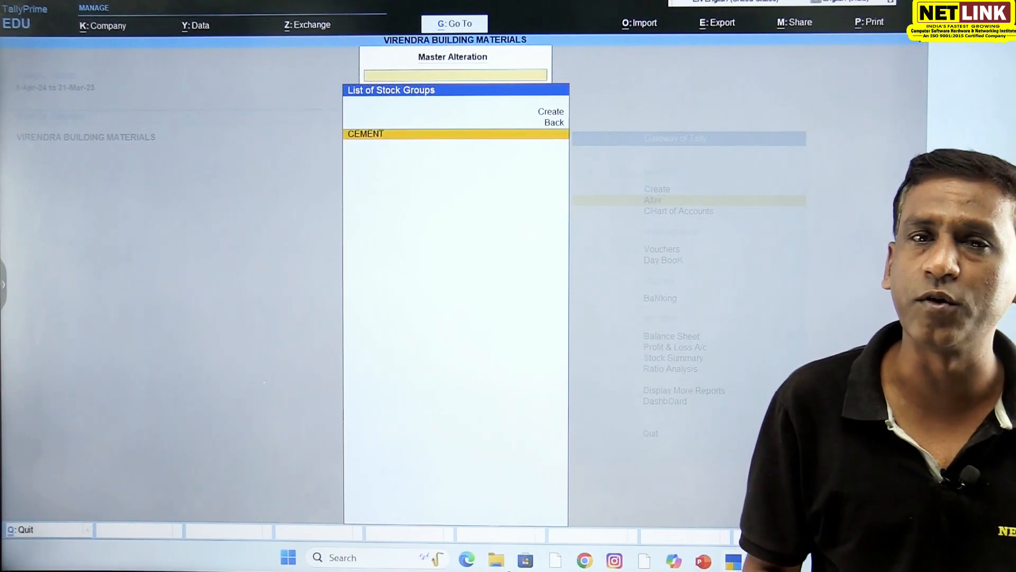
key("Return")
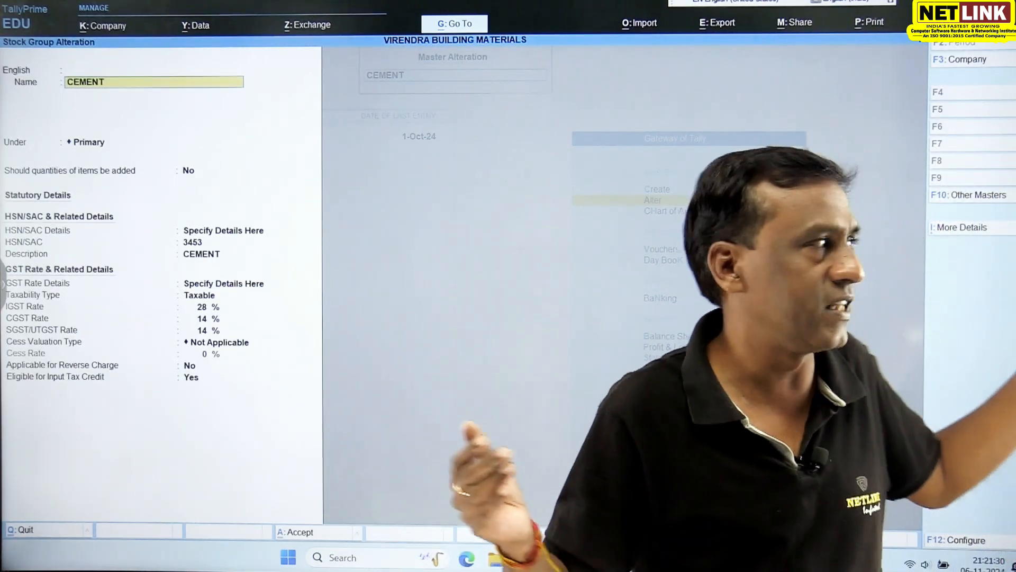
- In CEMENT's GST rate details, set the IGST rate to 18%, with CGST and SGST/UTGST at 9% each
key("ctrl+i")
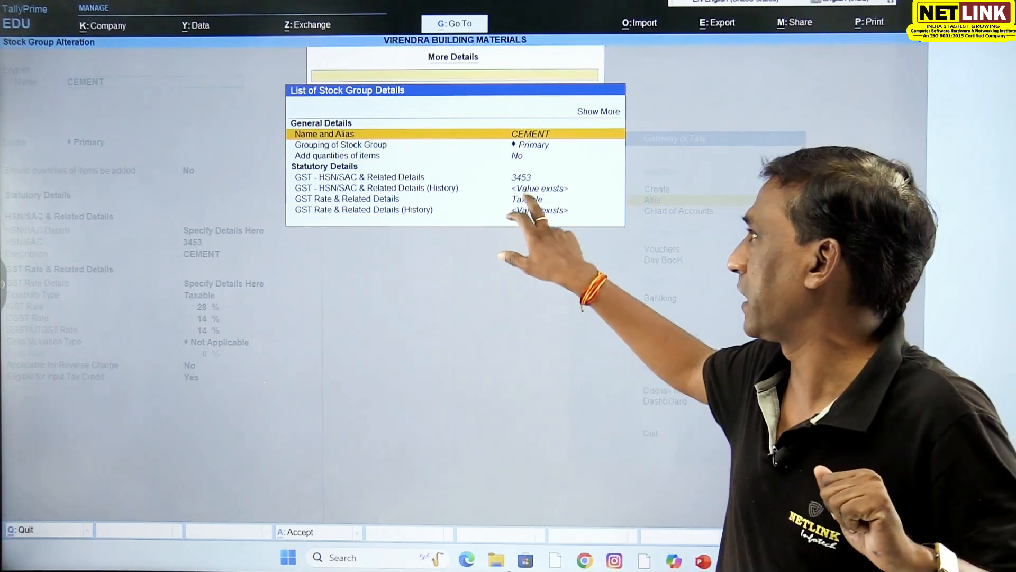
key("Down")
key("Down")
key("Down")
key("Down")
key("Down")
key("Return")
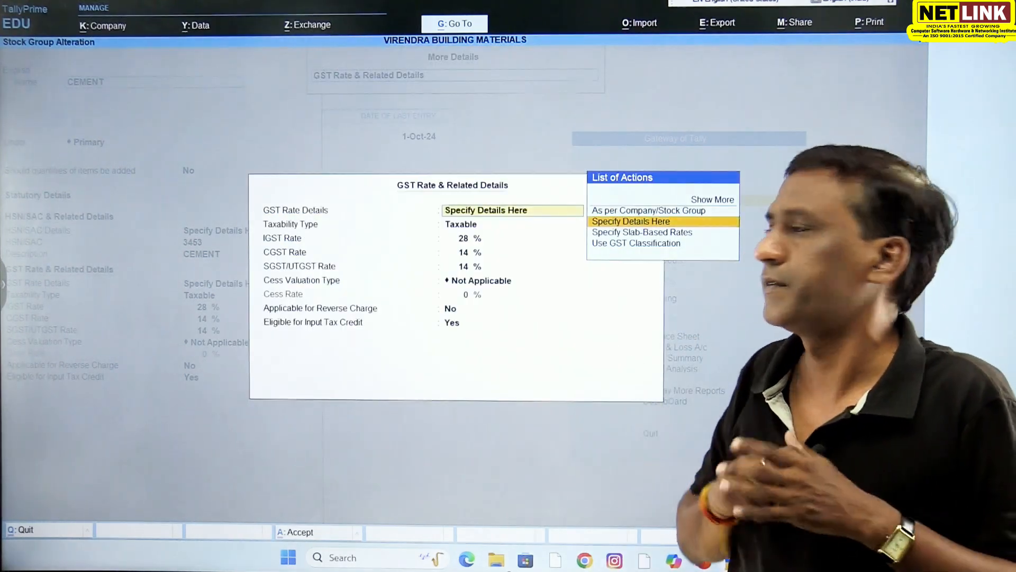
key("Return")
key("Return")
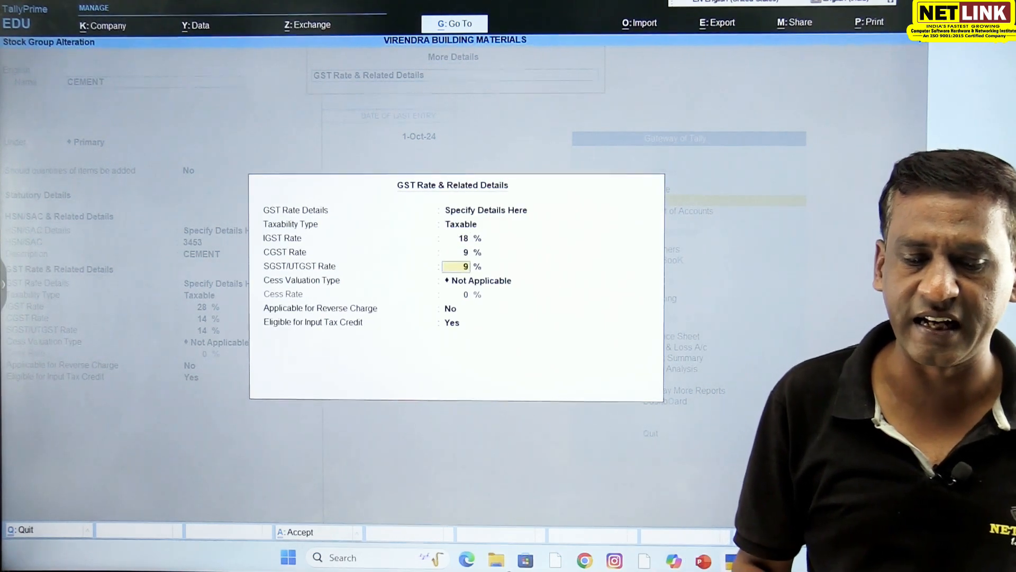
key("Return")
key("Return")
key("Return")
key("Return")
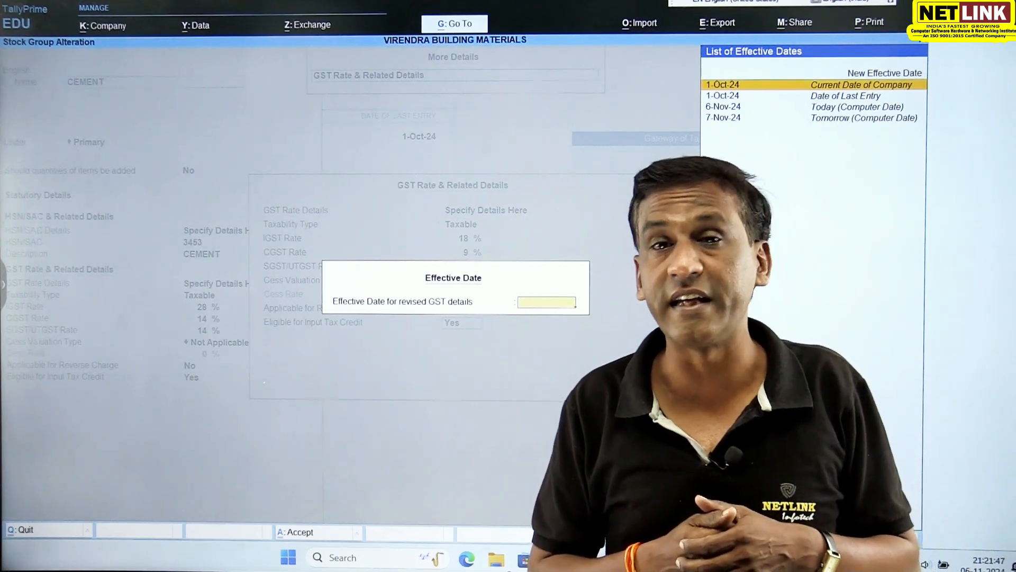
- Make the revised GST details effective from 1-Jan-25, save the stock group and leave master alteration
type("1")
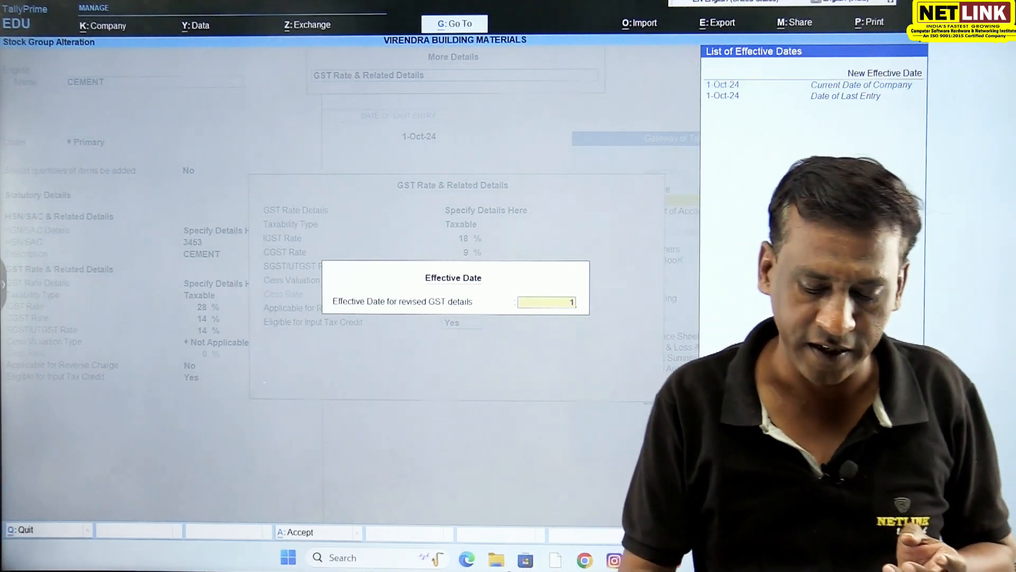
type("-1-2025")
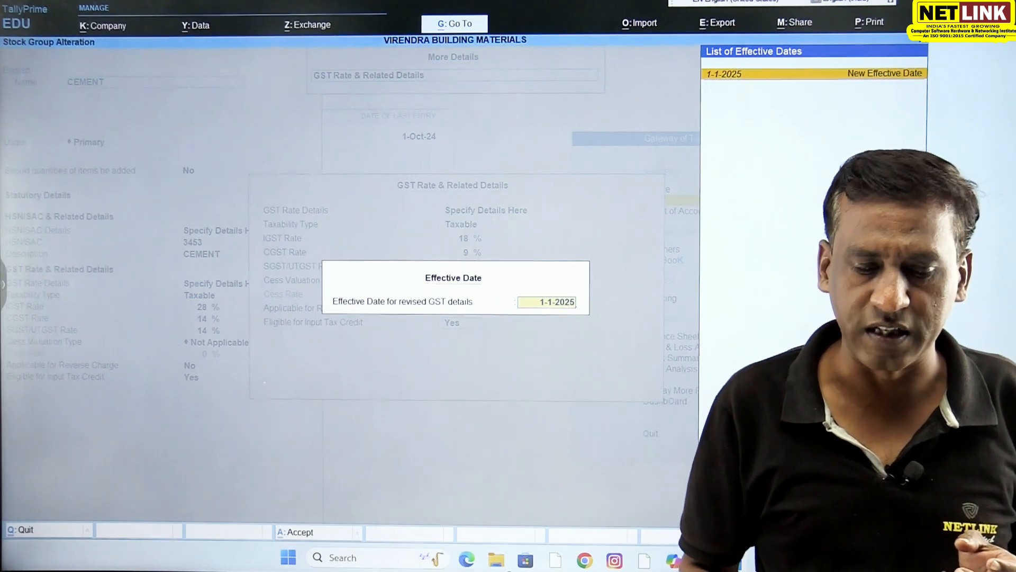
key("Return")
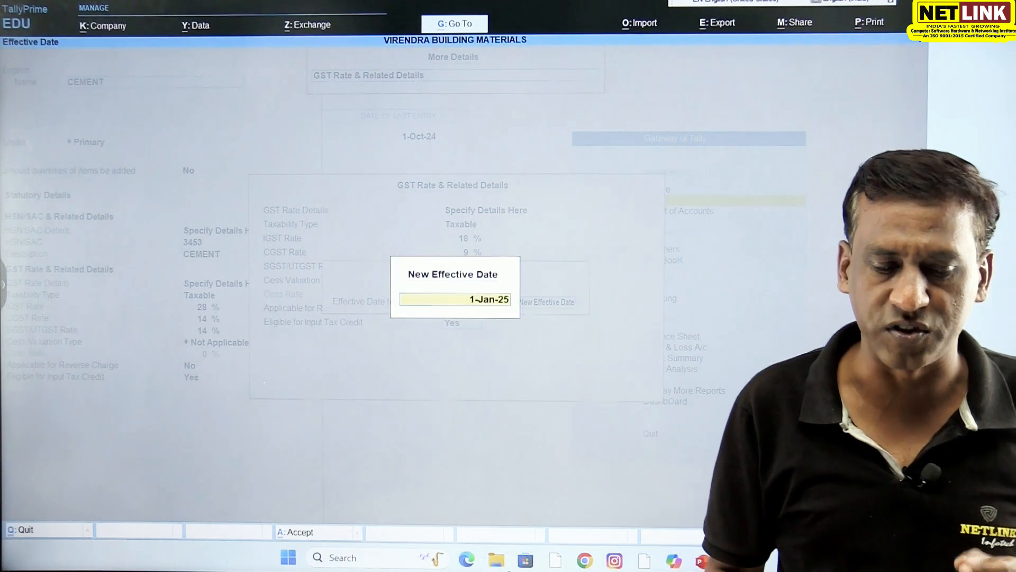
key("Return")
key("ctrl+a")
key("Return")
key("Escape")
key("Escape")
key("Escape")
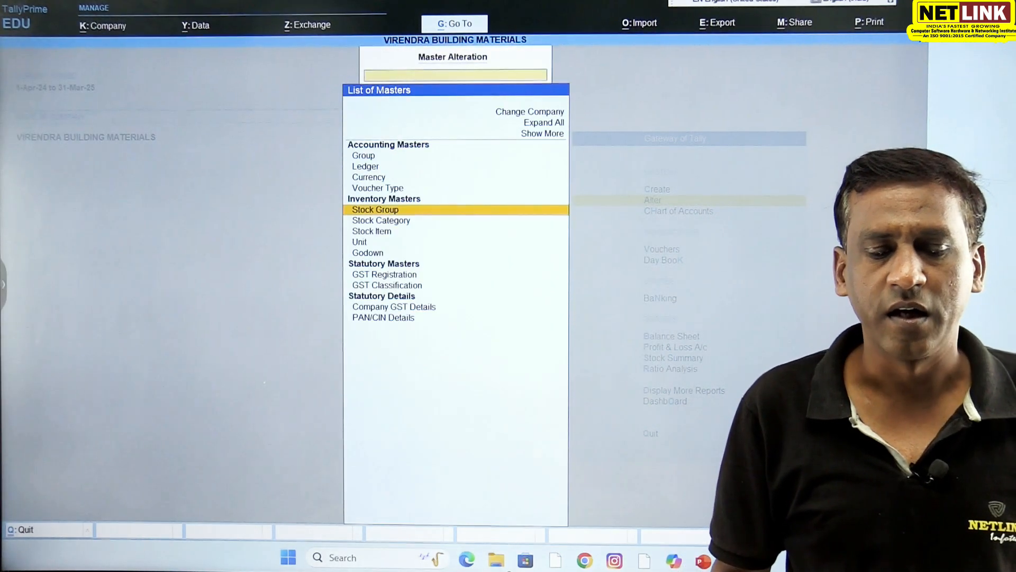
- Start a sales voucher with Abc Building Bhopal as the party and SALES as the ledger, accepting the dispatch and party details
key("Return")
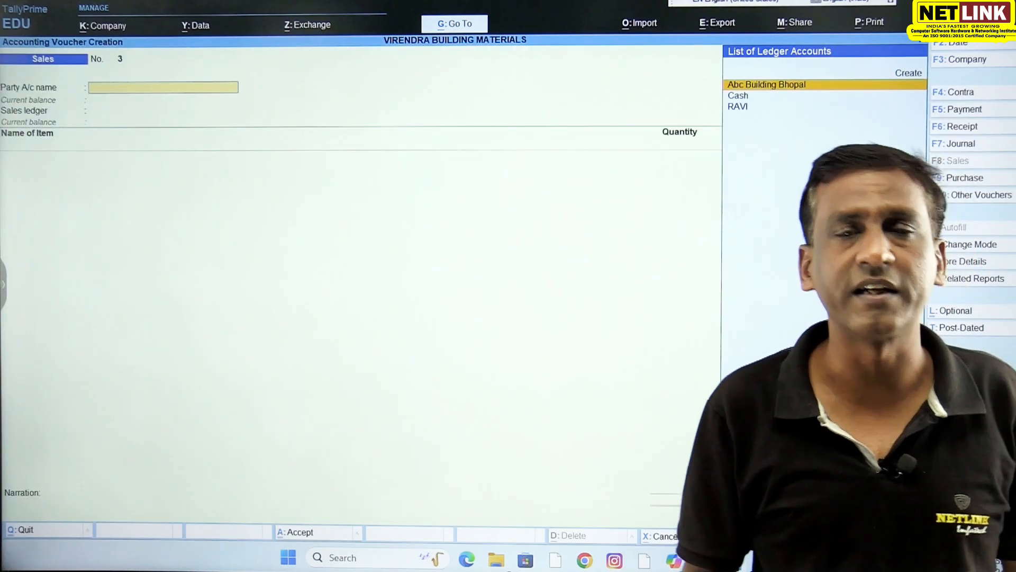
key("Return")
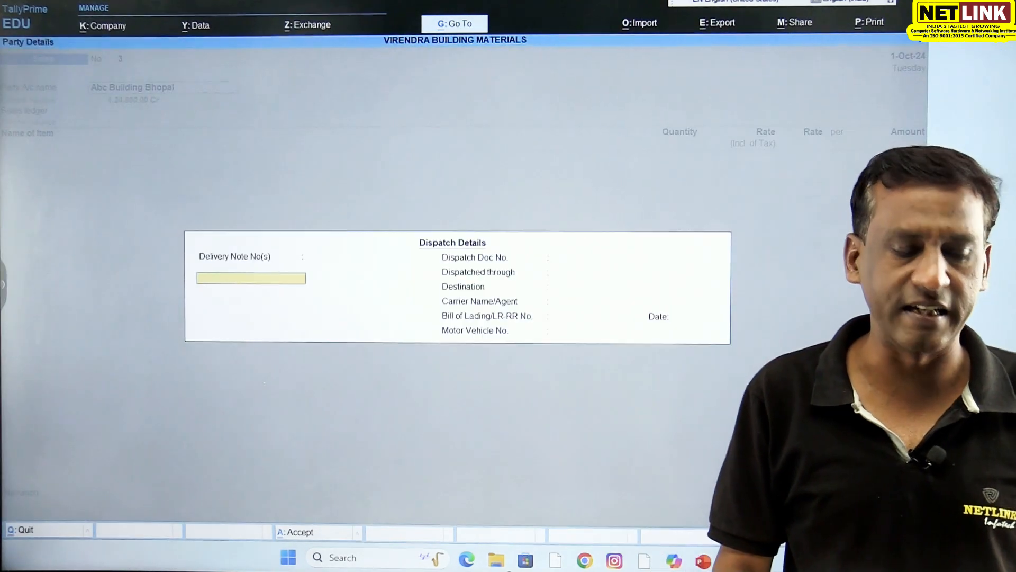
key("Return")
key("Return")
key("Return")
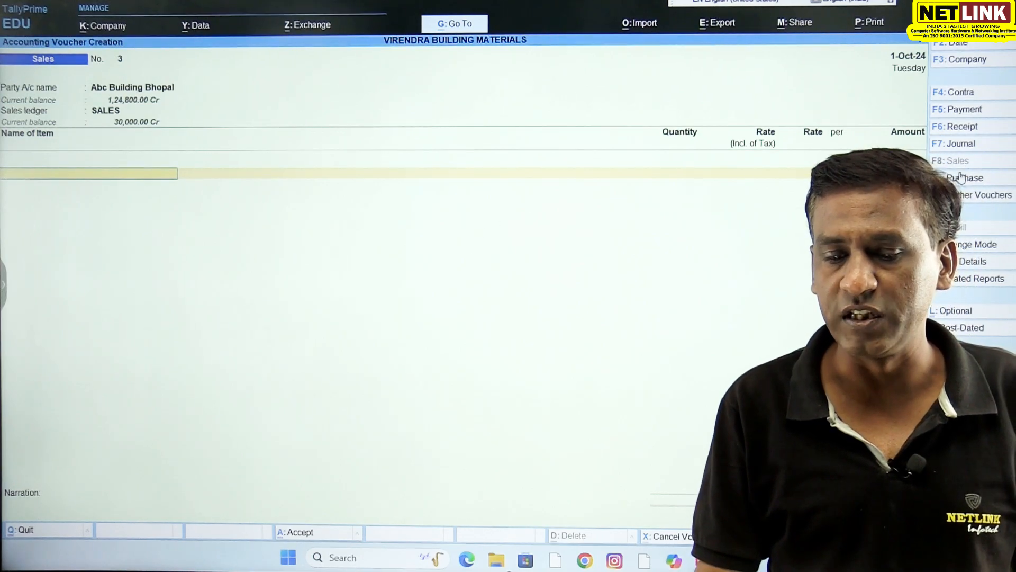
- Switch the voucher to Purchase and enter 1 Bag of Acc Cement at 1,000.00 per Bag with the CGST ledger
left_click(959, 180)
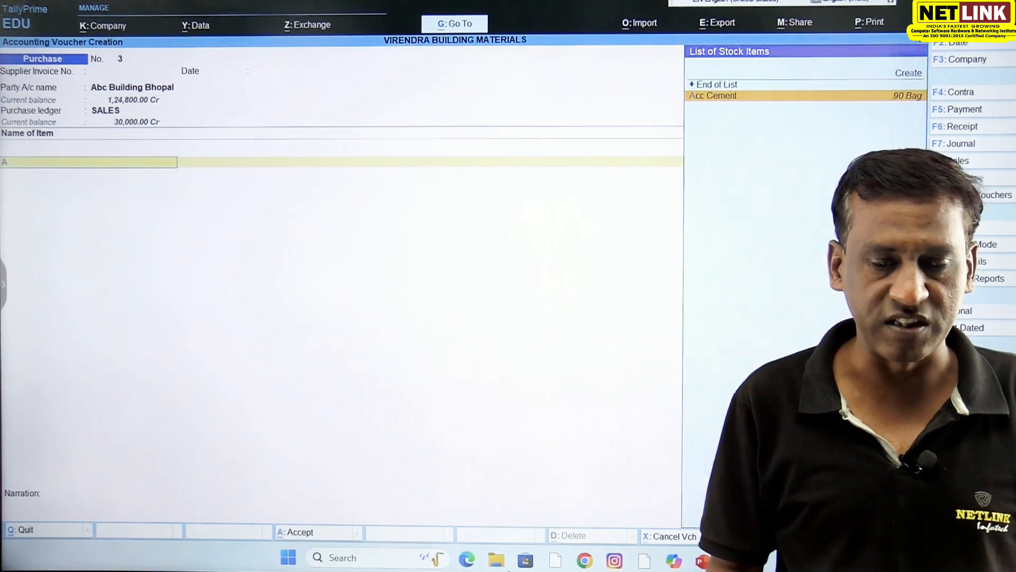
type("A")
key("Return")
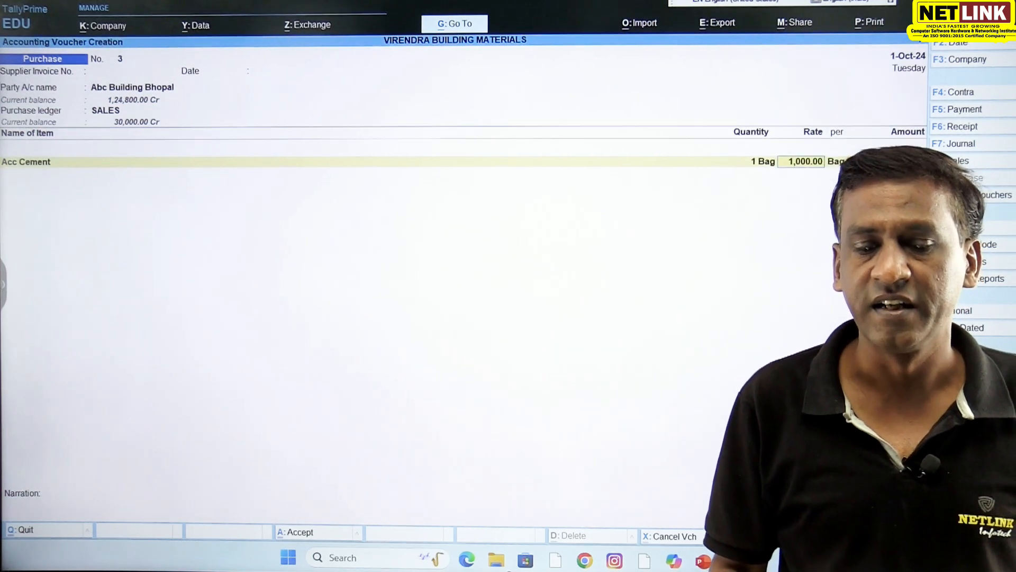
key("Return")
key("Return")
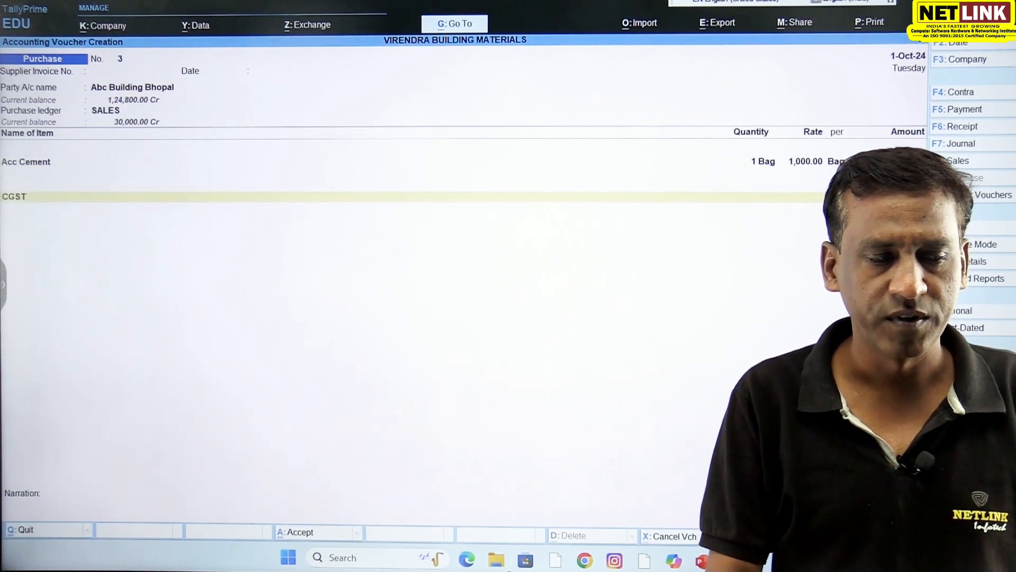
key("BackSpace")
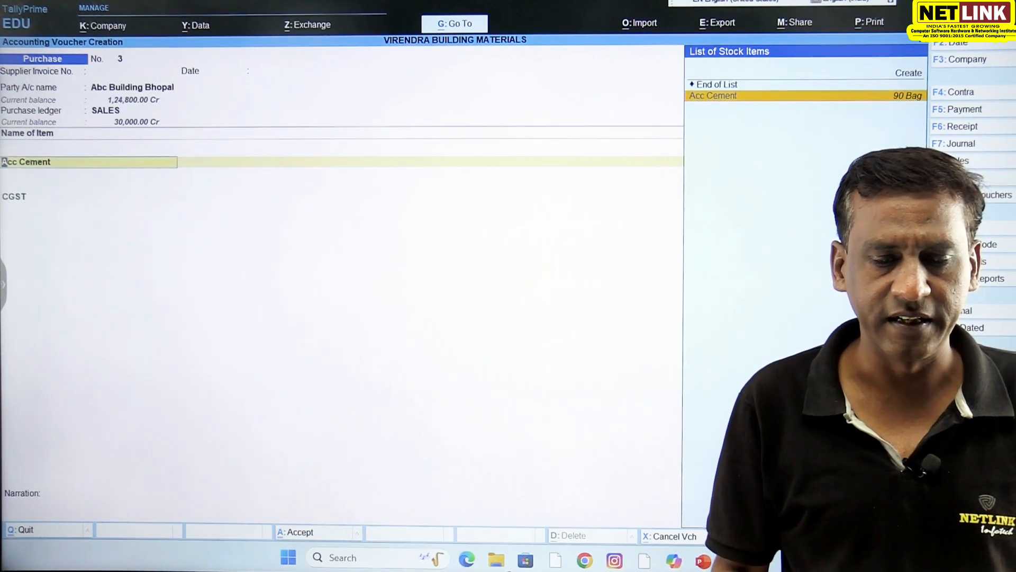
key("Return")
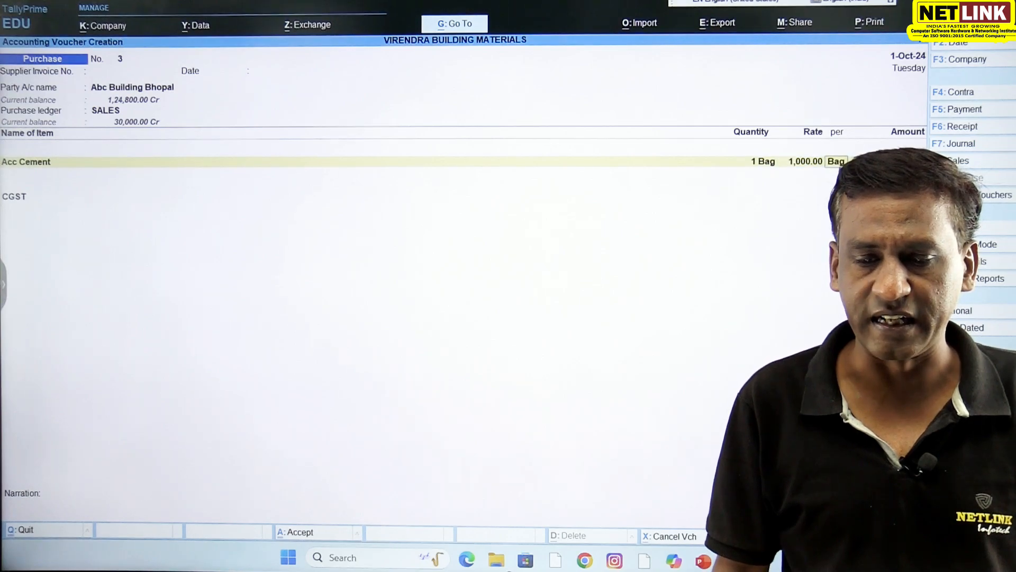
key("Return")
- Leave the unfinished purchase voucher and open the CEMENT stock group for alteration
key("Return")
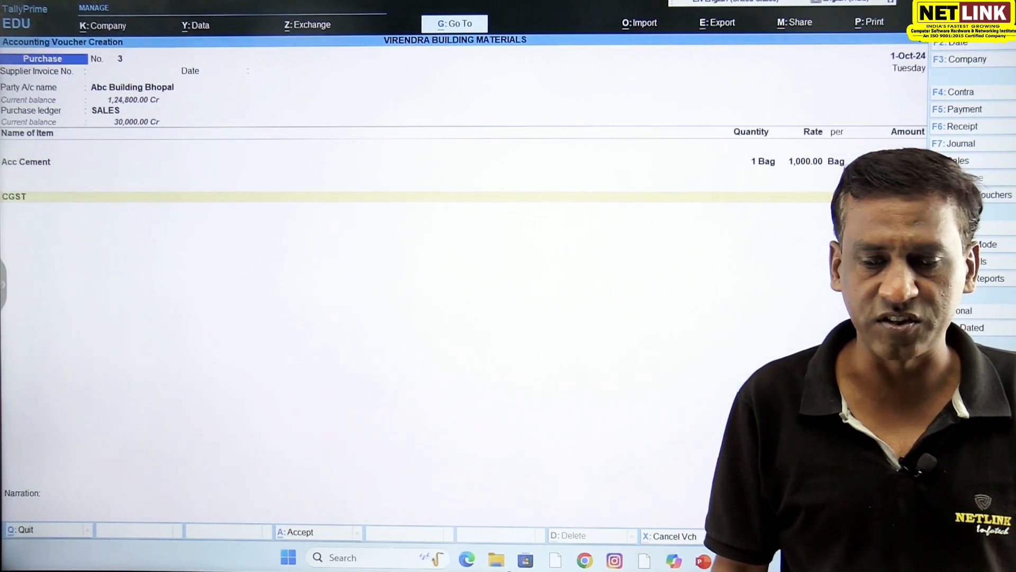
key("Return")
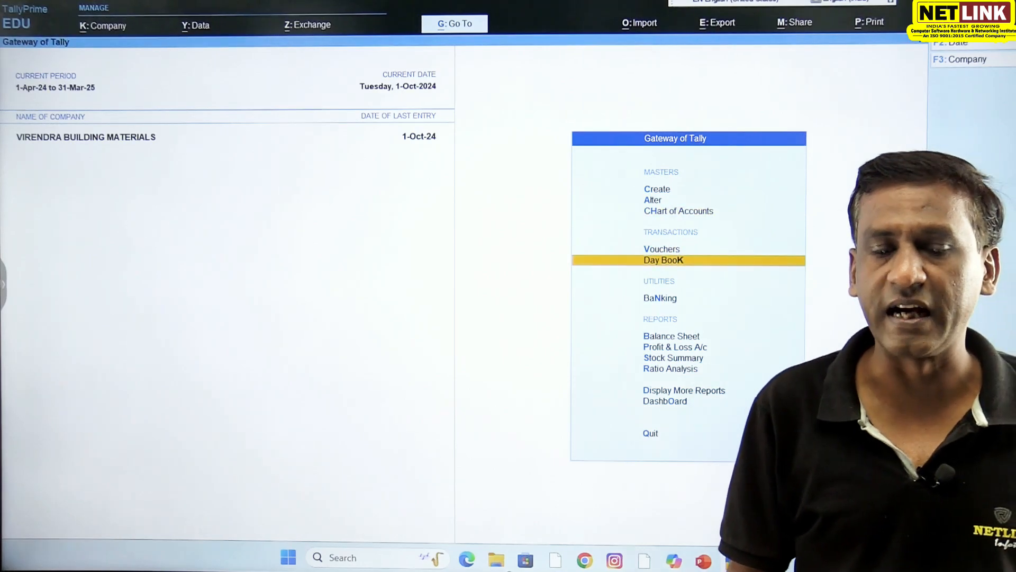
key("Return")
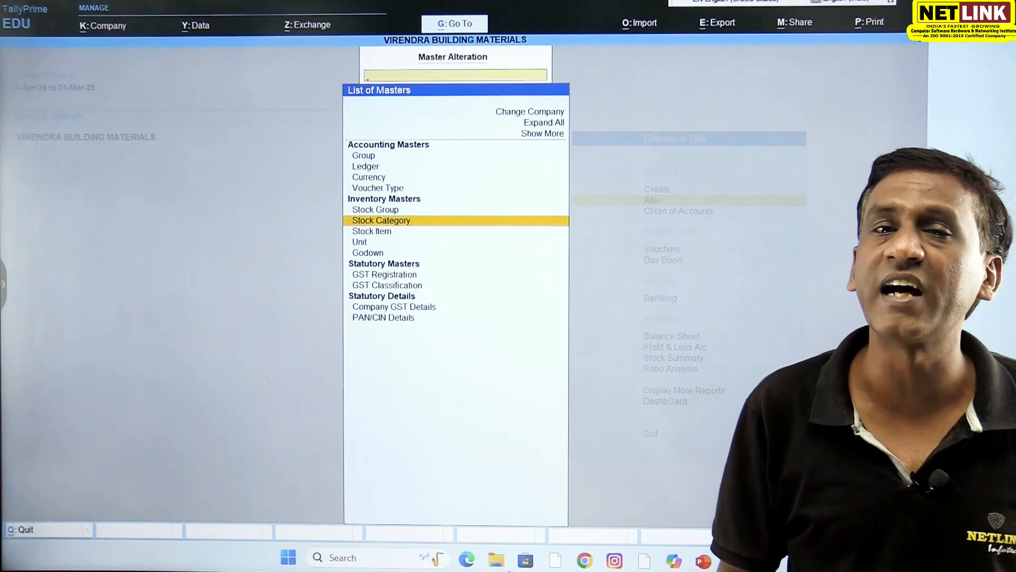
key("Up")
key("Return")
key("Return")
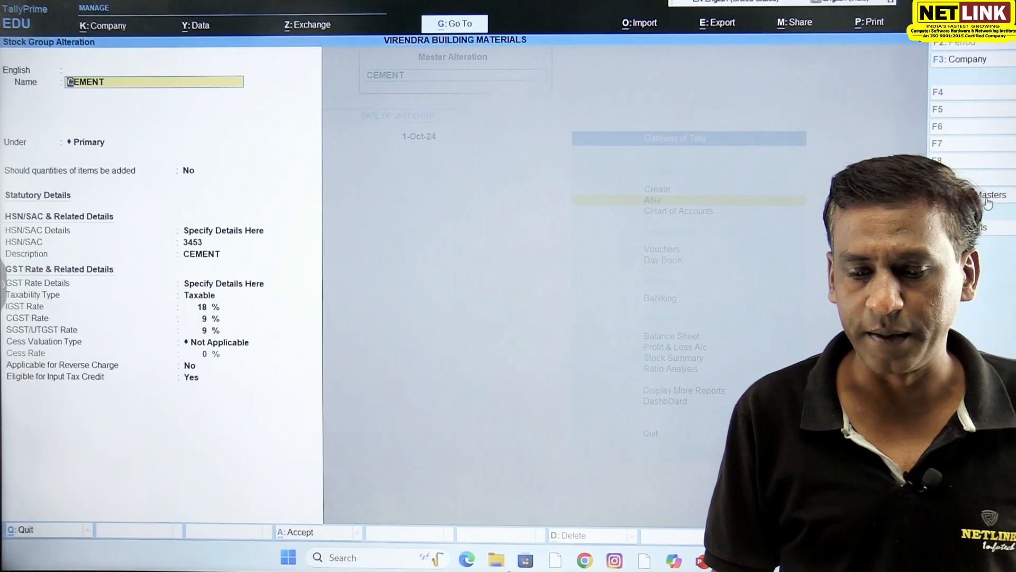
- Open CEMENT's GST Rate & Related Details from the stock group's additional details
key("ctrl+i")
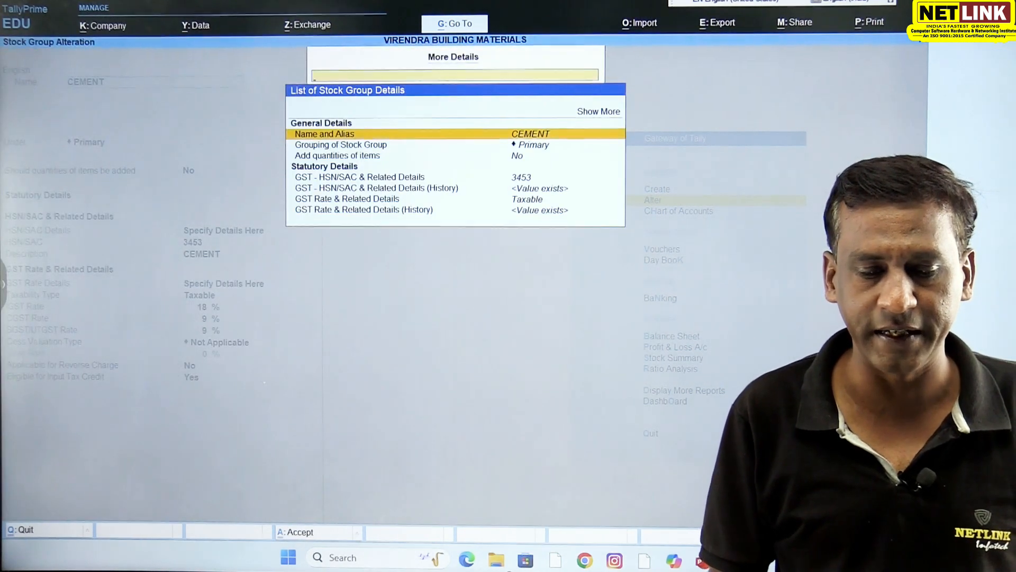
key("Down")
key("Down")
key("Down")
key("Down")
key("Down")
key("Down")
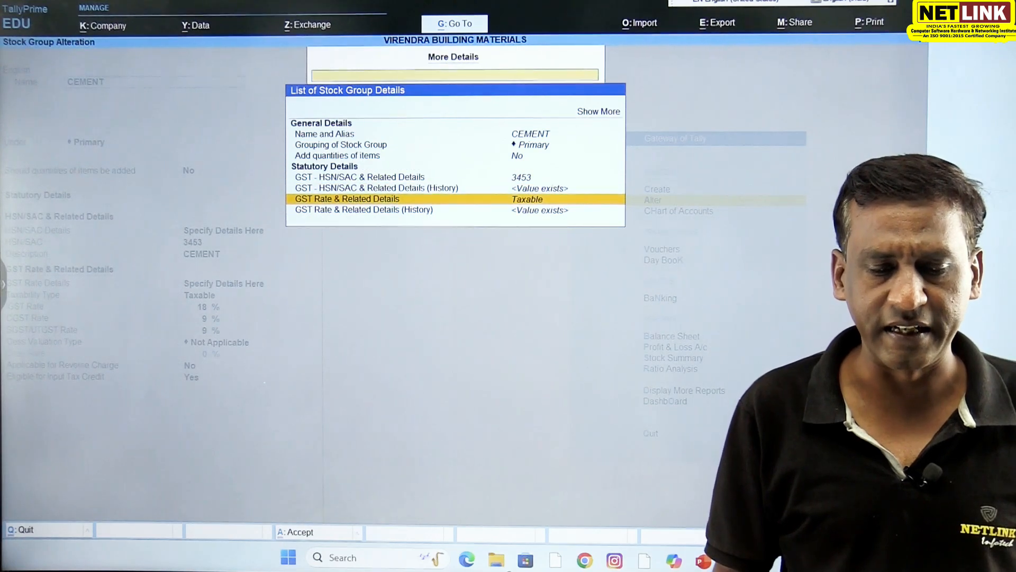
key("Return")
- Review CEMENT's IGST, CGST and SGST/UTGST rates, cess, reverse charge and input tax credit settings, then return to the stock group
key("Return")
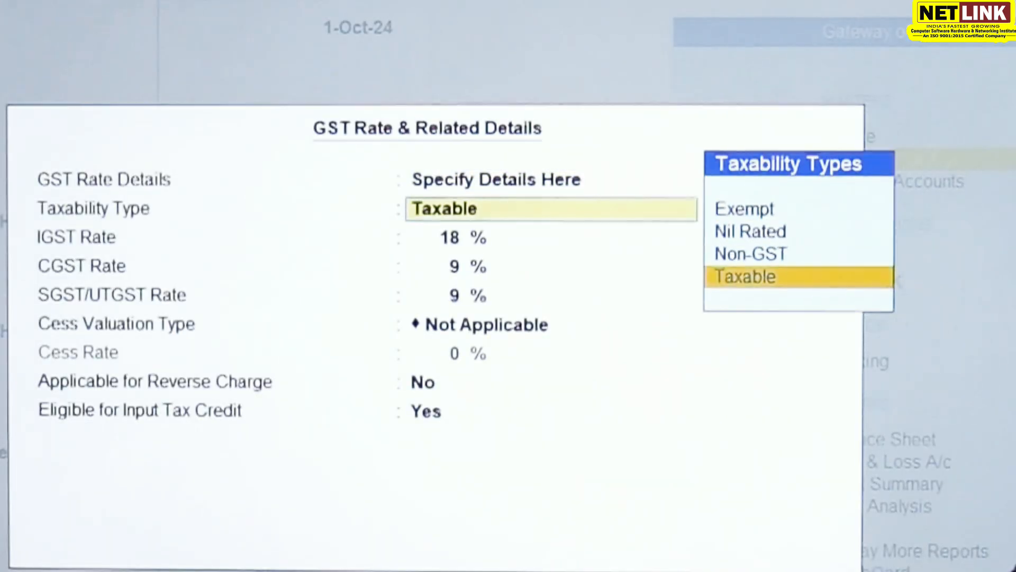
key("Return")
key("Return")
key("Return")
key("Return")
key("Return")
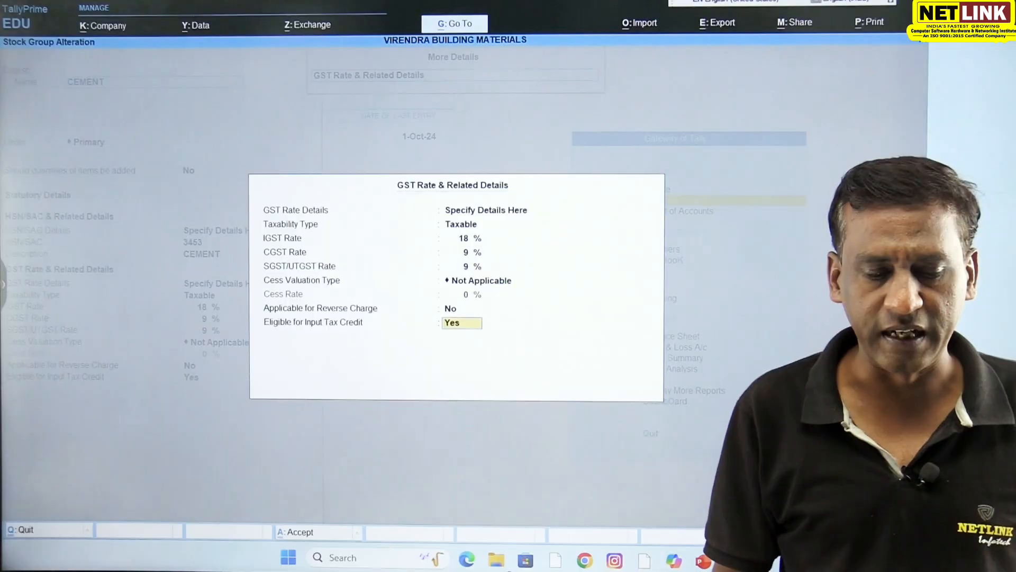
key("Return")
key("Return")
key("Return")
key("Return")
key("Return")
key("Return")
key("Return")
key("Return")
key("Return")
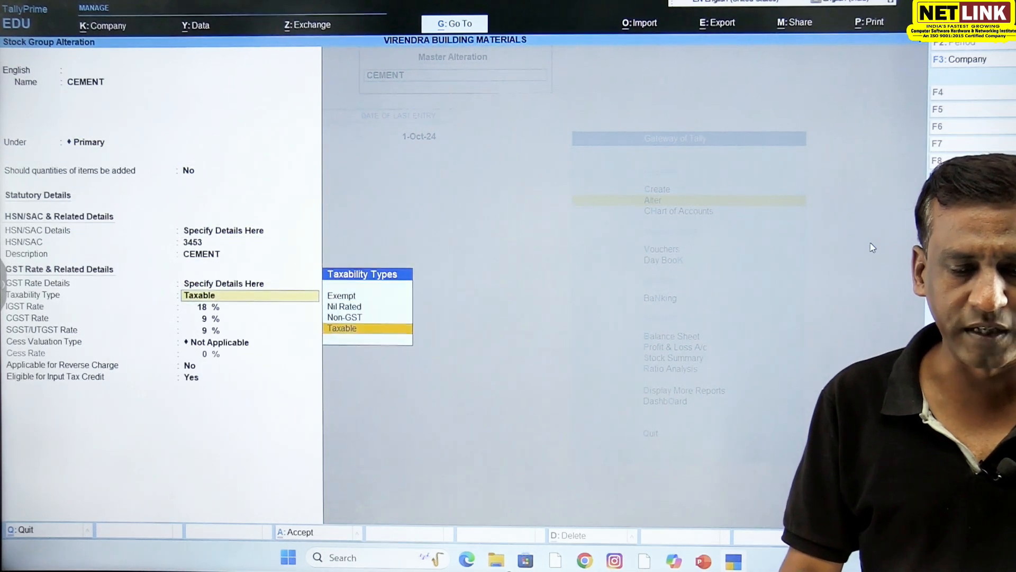
- Go through the GST fields on the CEMENT stock group and exit master alteration to the Gateway of Tally
key("Return")
key("Return")
key("Return")
key("Return")
key("Return")
key("Escape")
key("Escape")
key("y")
key("Escape")
key("Escape")
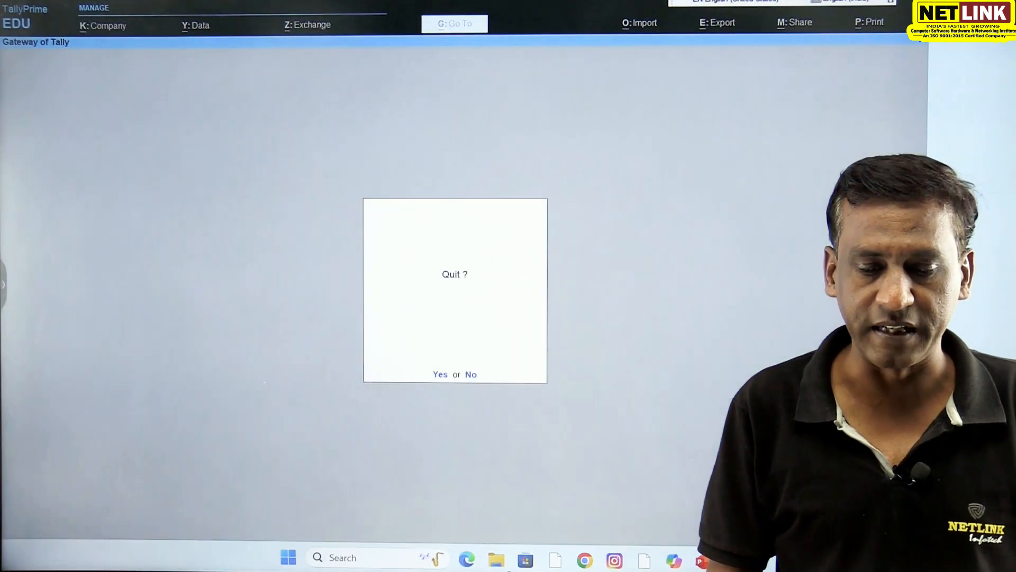
key("Escape")
- Start a purchase voucher with supplier invoice number 121 dated 1-Oct-24 and Abc Building Bhopal as the party
key("Down")
key("Down")
key("Return")
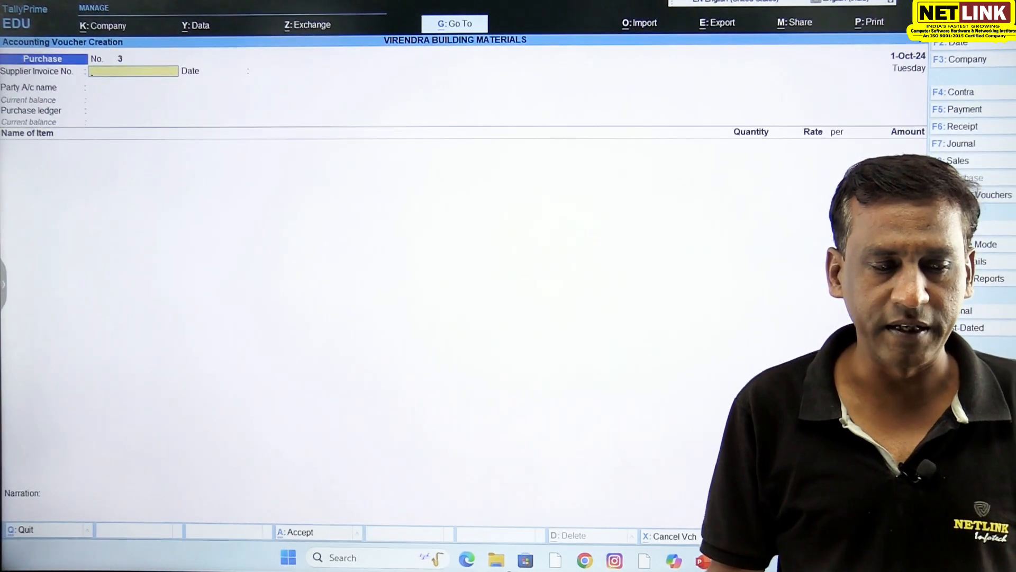
type("121")
key("Return")
key("Return")
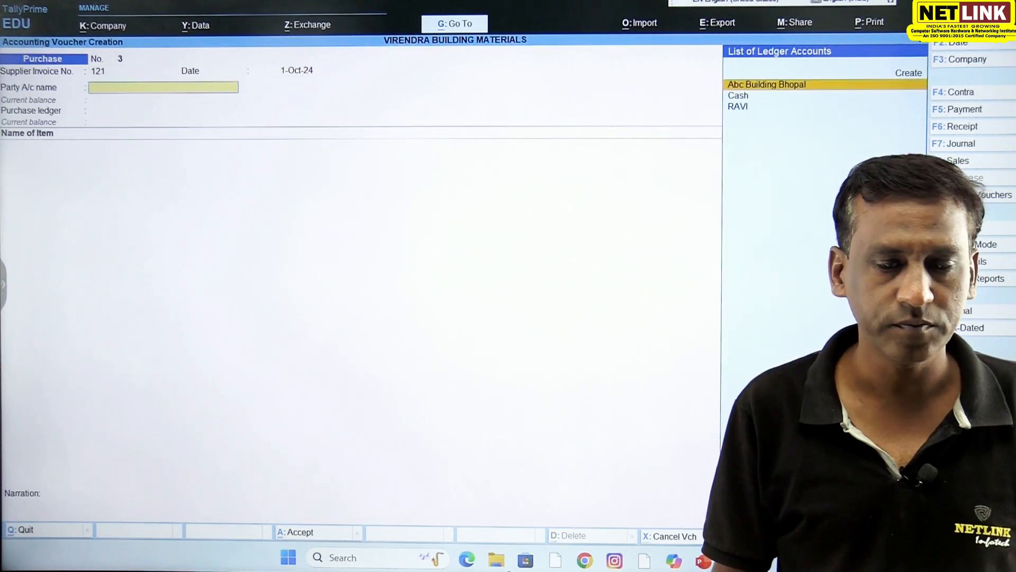
- Accept the receipt and party details and choose Purchase as the purchase ledger
key("Return")
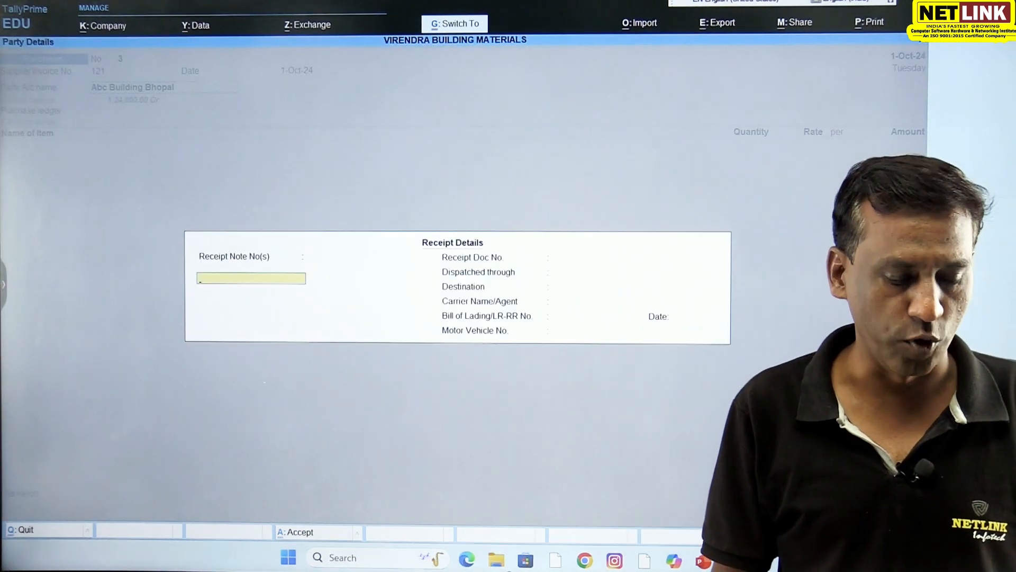
key("ctrl+a")
key("Return")
key("Return")
key("Return")
key("Return")
key("Return")
key("Return")
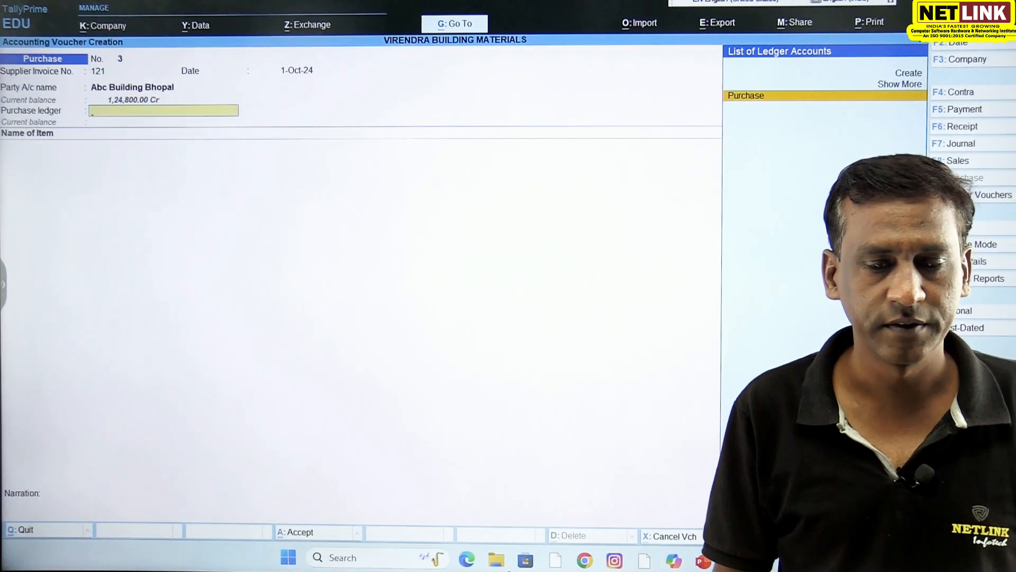
key("Return")
- Enter 10 Bag of Acc Cement at 1,000.00 per Bag in the purchase voucher
type("A")
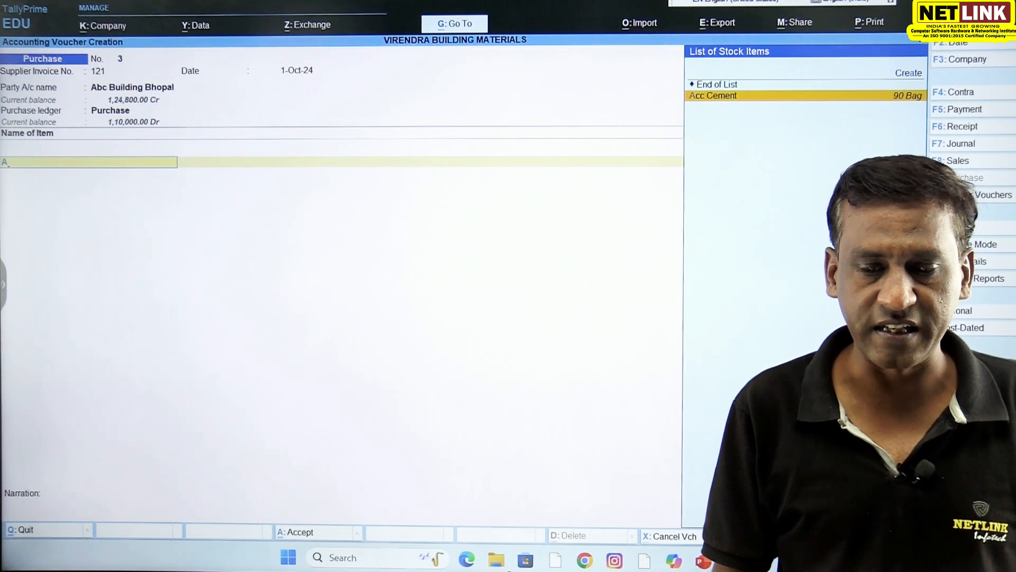
key("Return")
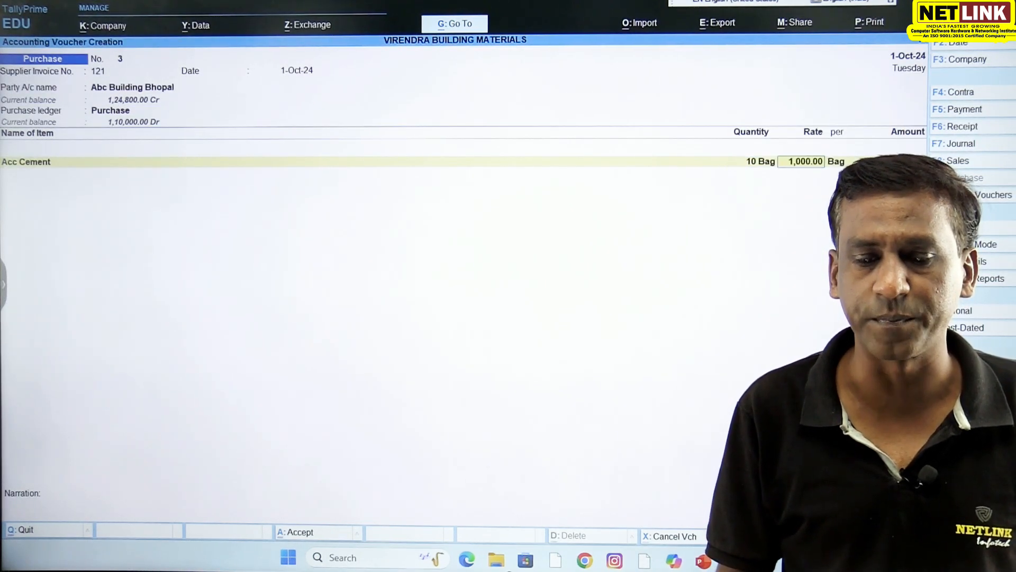
key("Return")
- Examine the GST rate and HSN/SAC details applied to Acc Cement for the 1-Oct-24 voucher
key("Return")
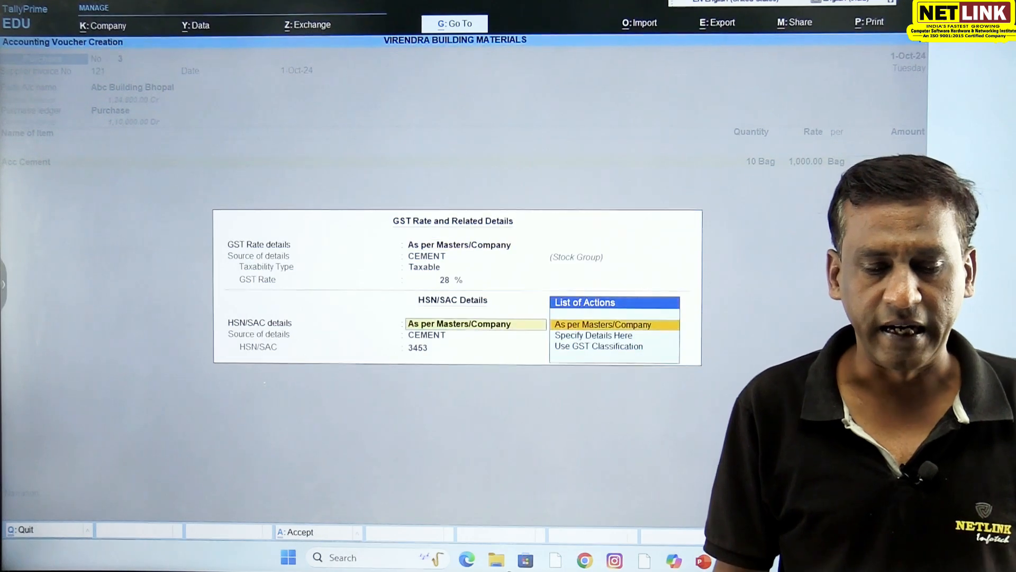
key("Return")
key("BackSpace")
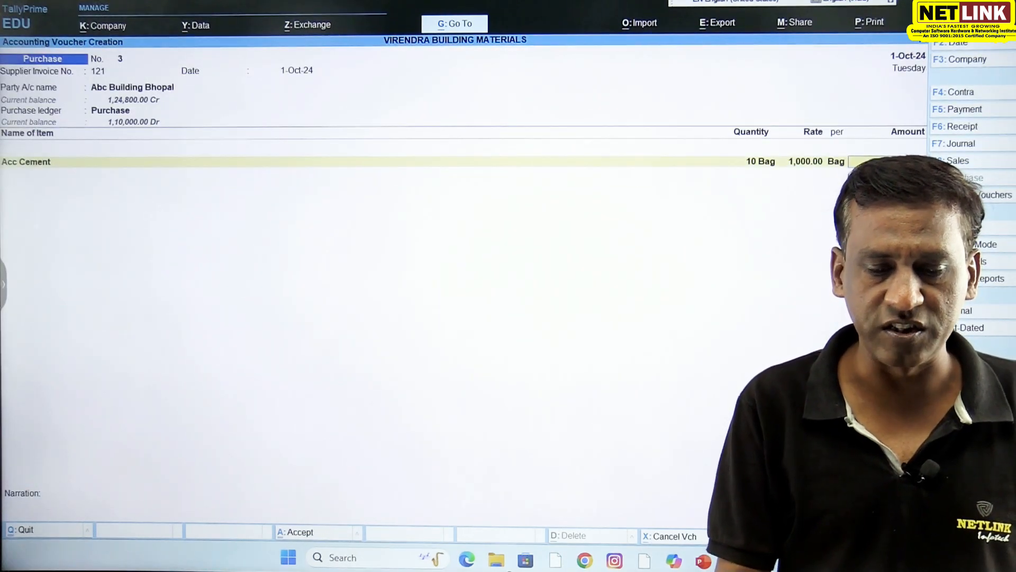
key("Return")
key("Return")
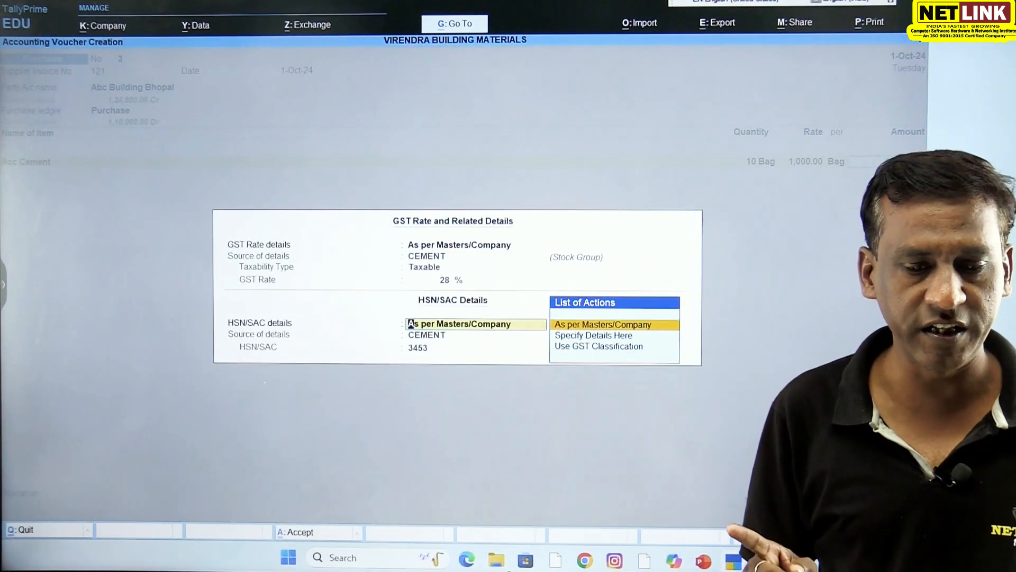
key("y")
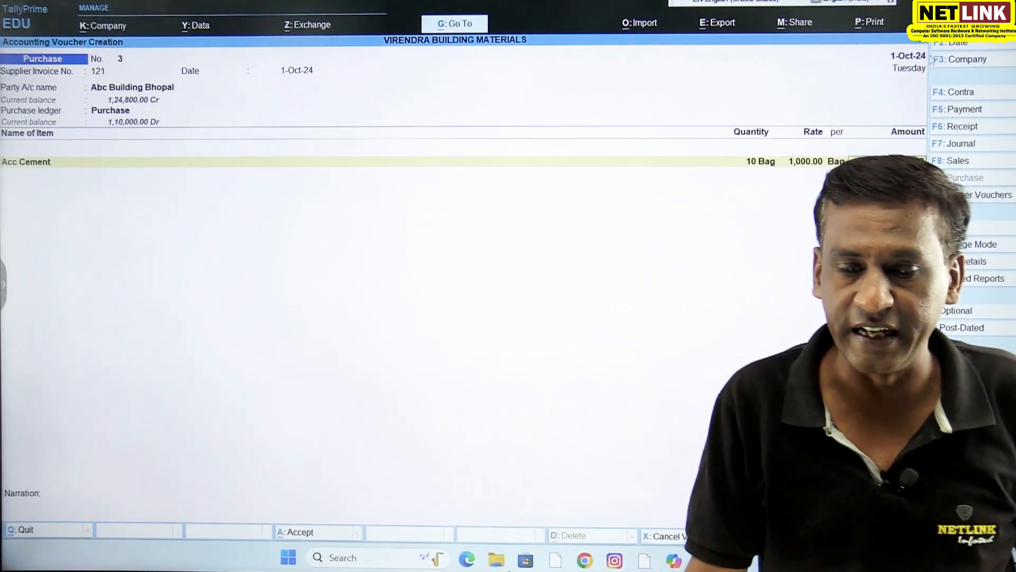
- Change the voucher date to 1-1-2025 and accept the Acc Cement line with its GST details
left_click(948, 48)
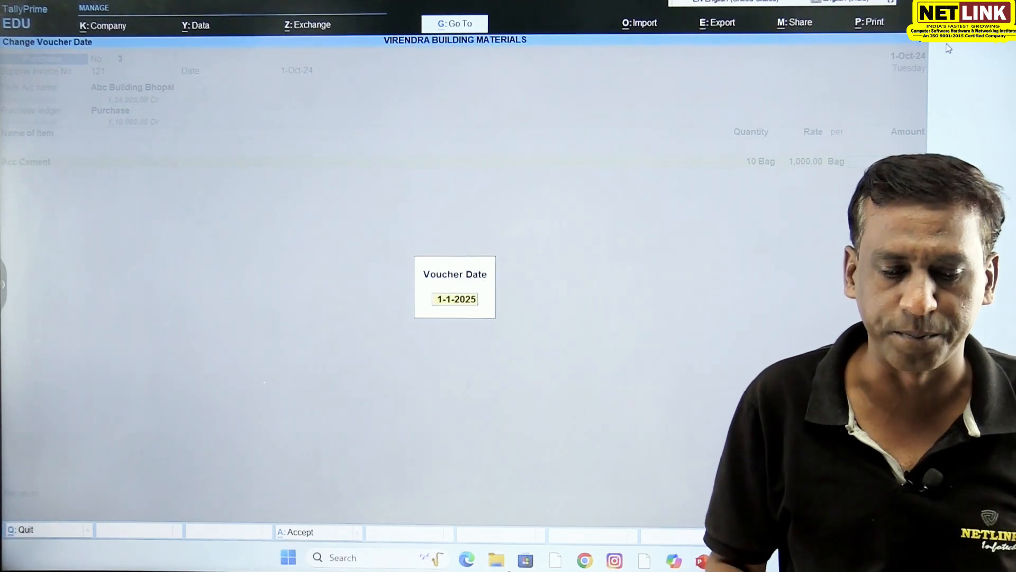
key("Return")
key("Return")
- End the item list and add the CGST and SGST ledgers to the purchase voucher
key("Return")
key("Return")
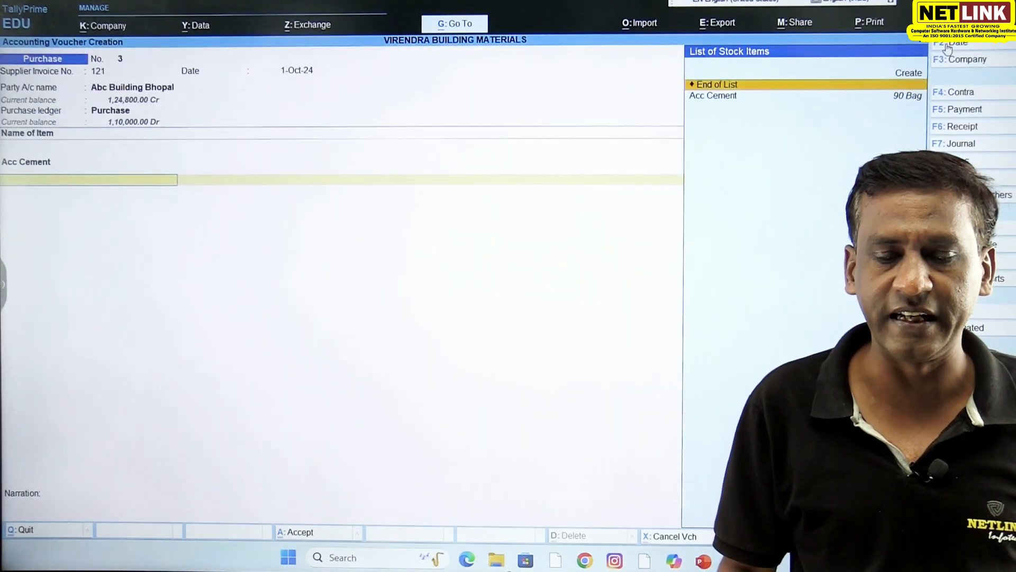
key("Return")
type("c")
key("Return")
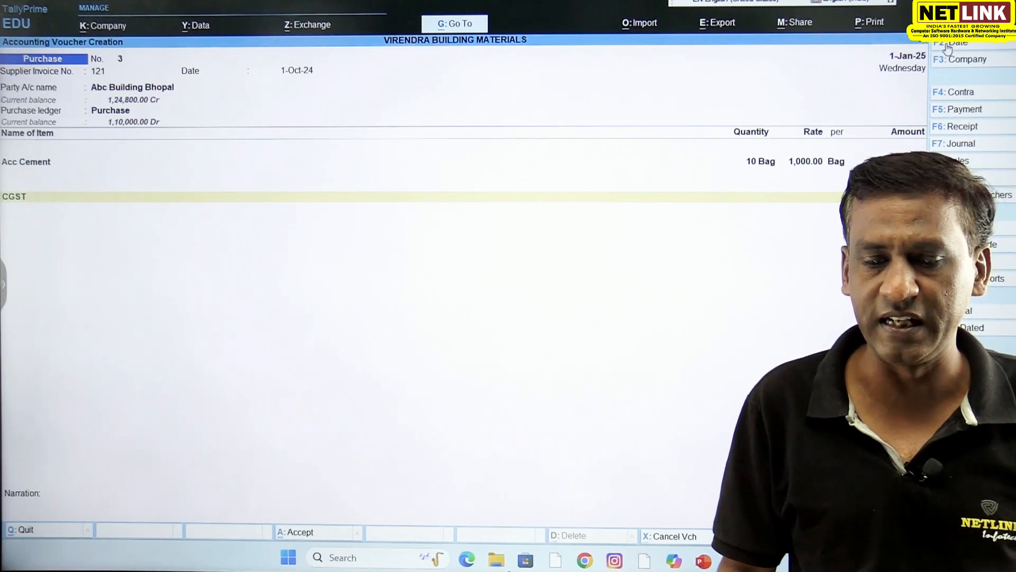
key("Return")
type("s")
key("Return")
key("Return")
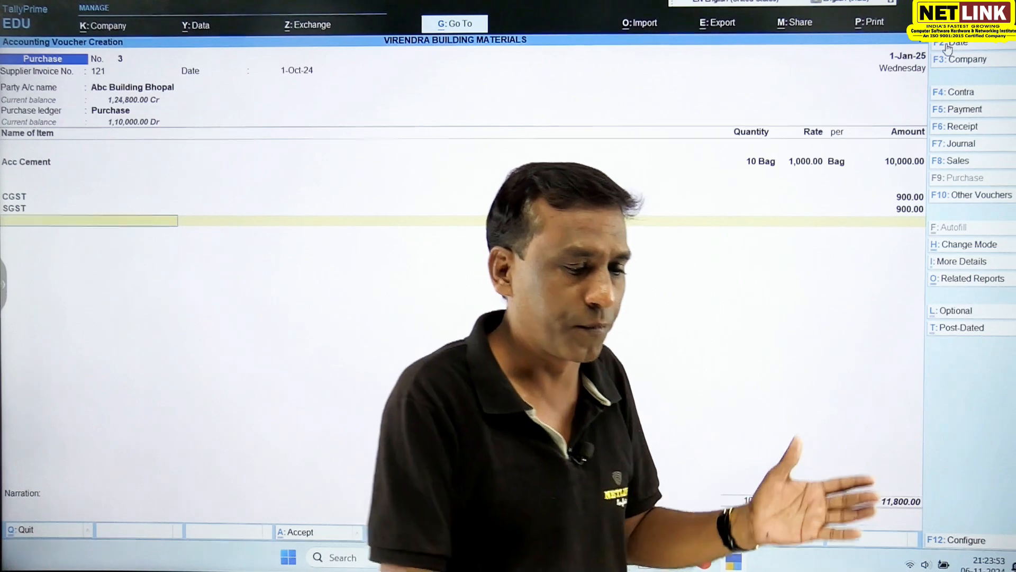
- Accept the bill-wise New Ref 121 for 11,800.00 Cr, save the purchase voucher and leave voucher creation
key("Return")
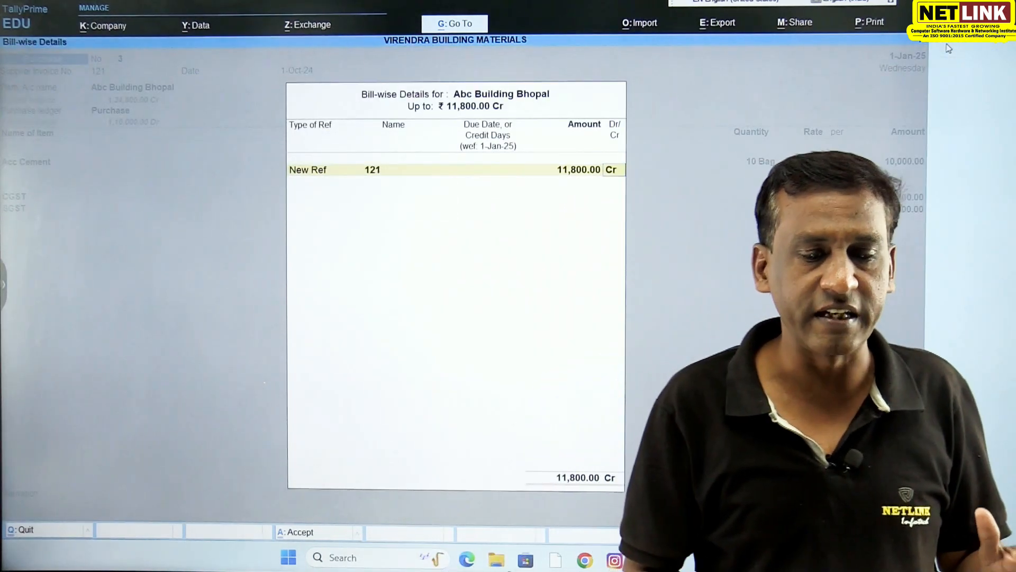
key("Return")
key("Return")
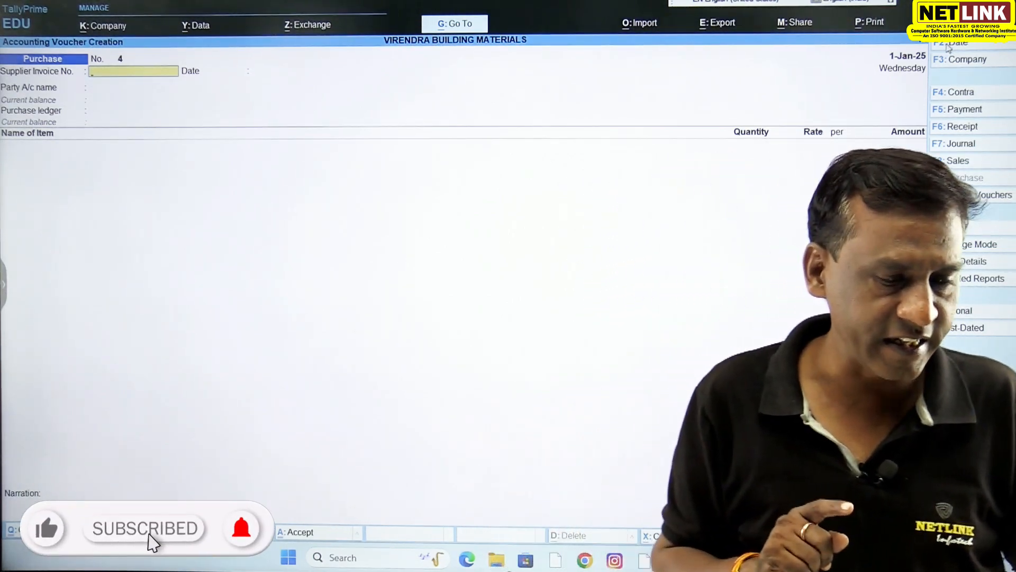
key("Escape")
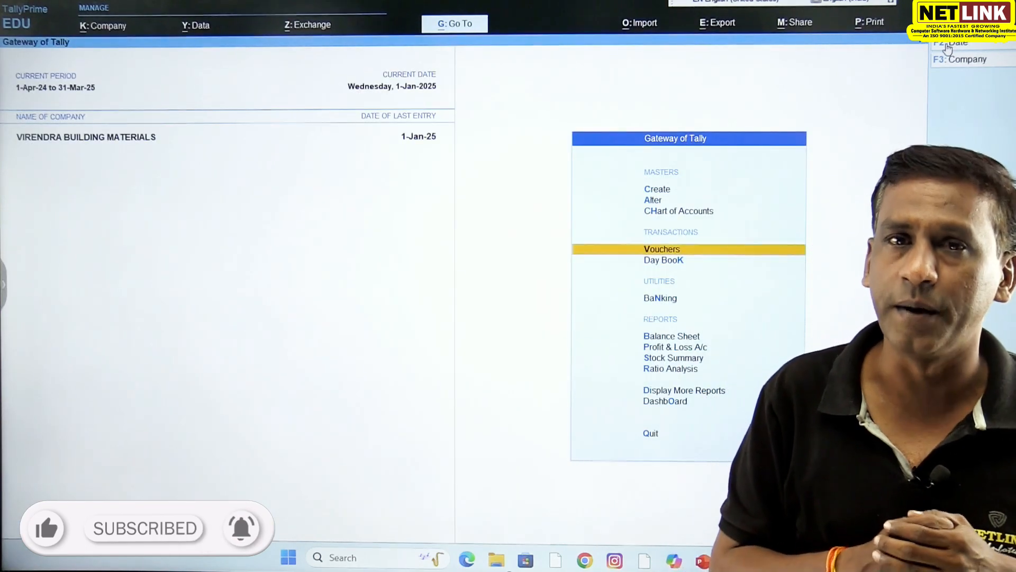